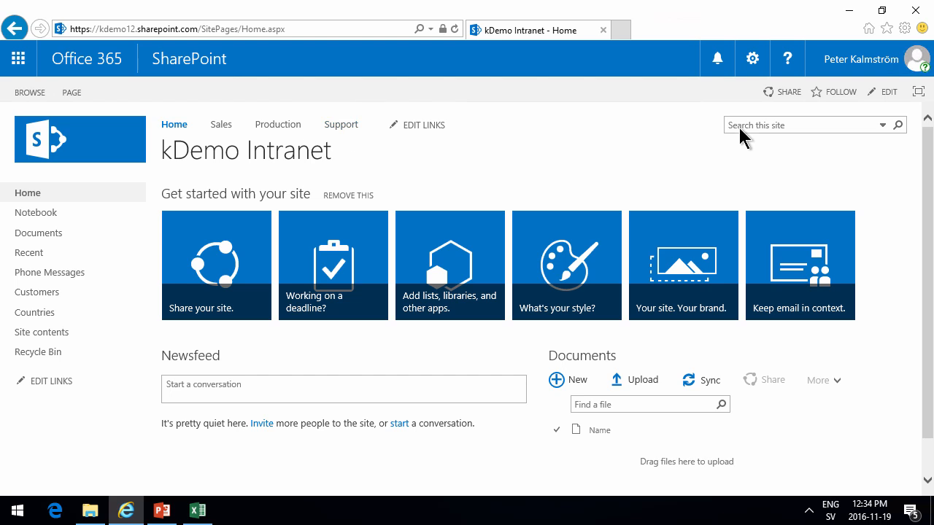
- Start a new site content type from the site settings and name it Project
click(753, 59)
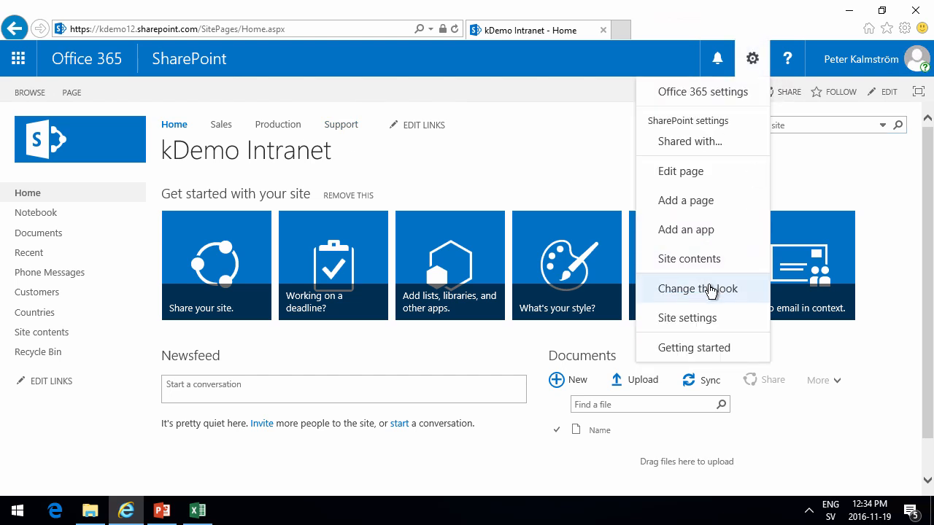
click(714, 321)
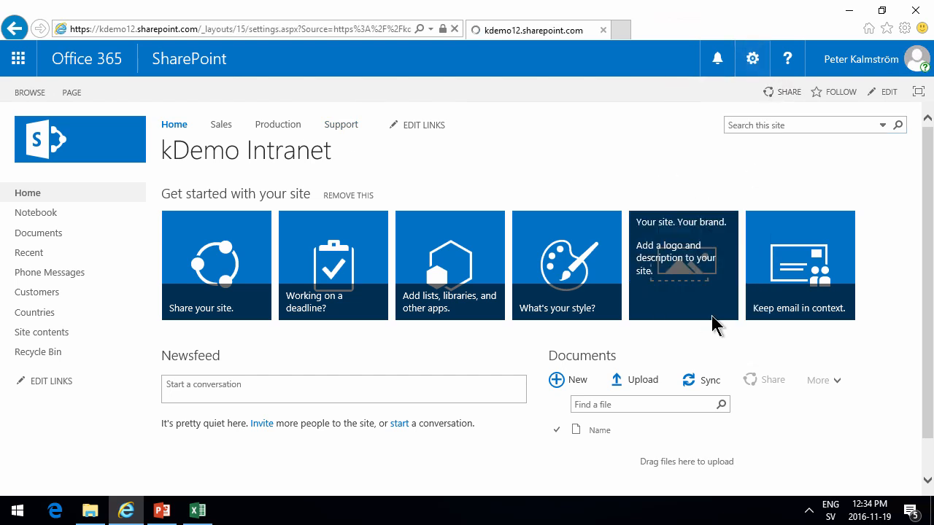
click(205, 308)
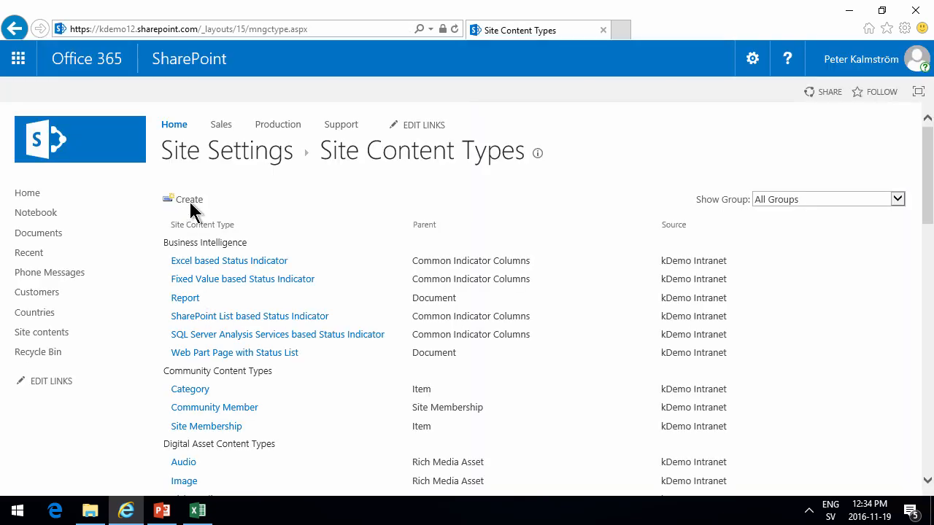
click(194, 201)
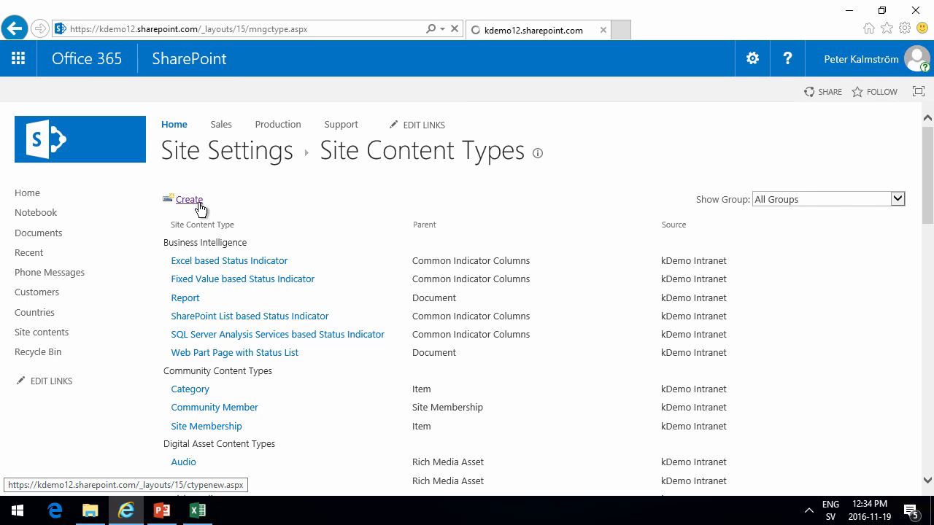
text(Project)
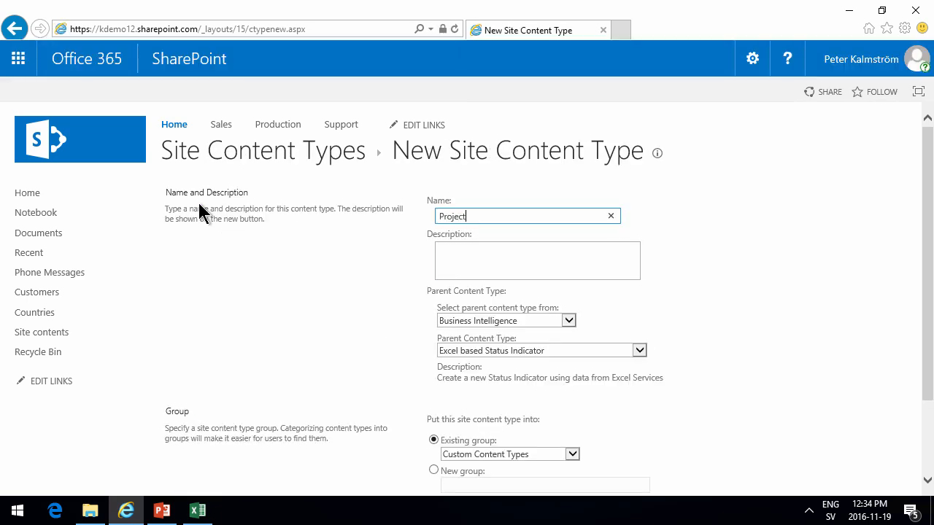
key(Tab)
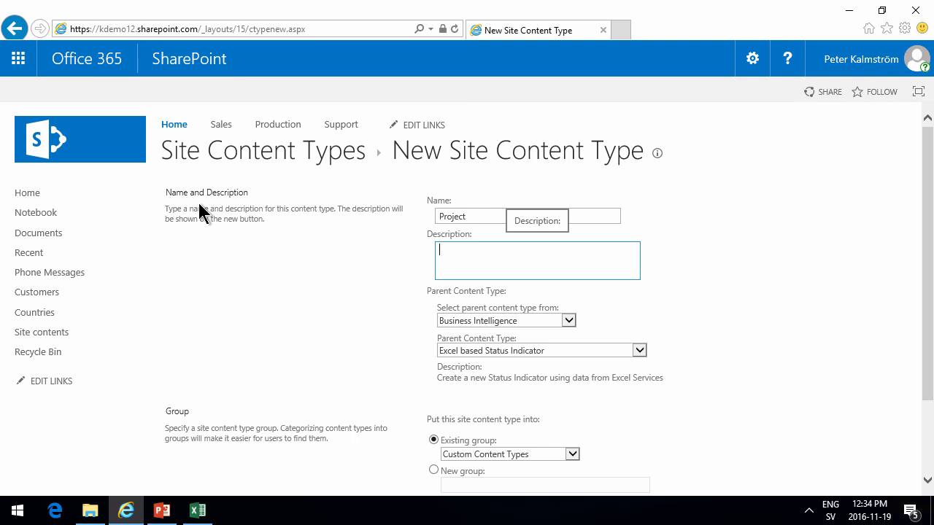
- Set the parent content type to Document from the Document Content Types group
click(525, 321)
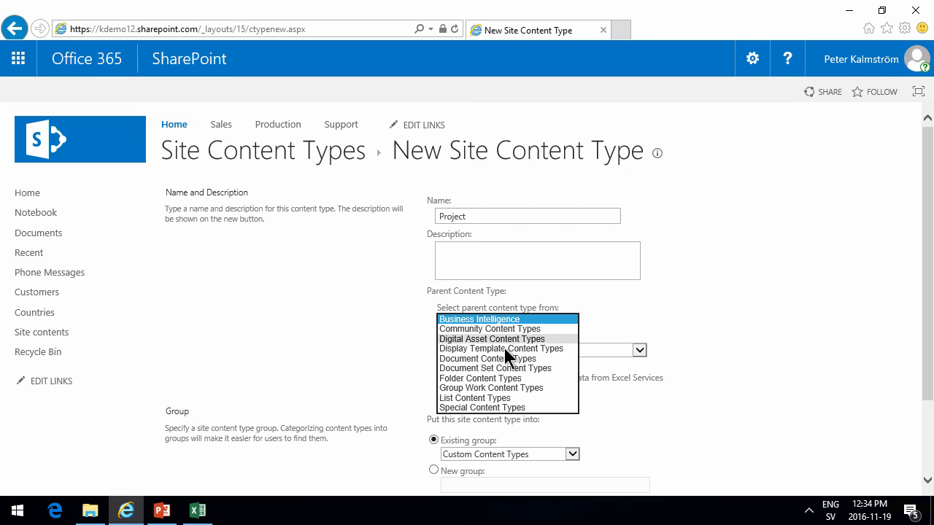
click(499, 358)
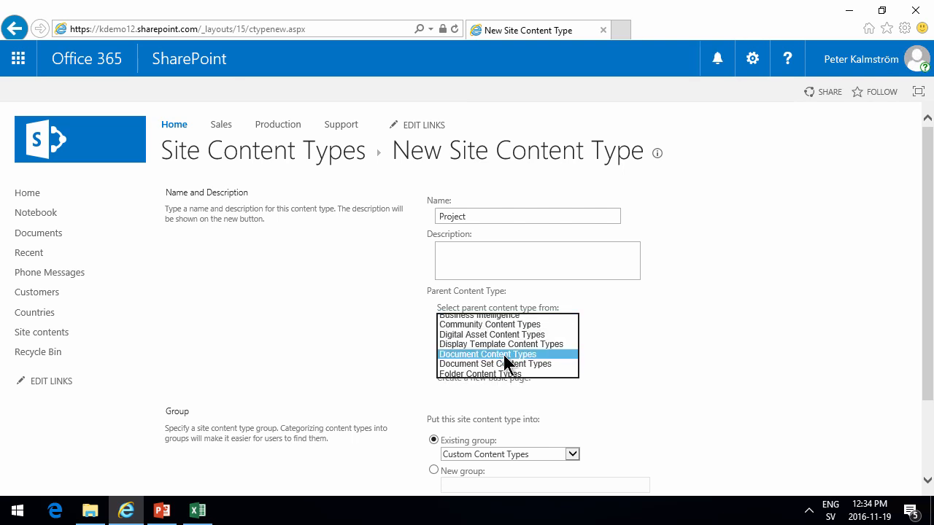
click(503, 348)
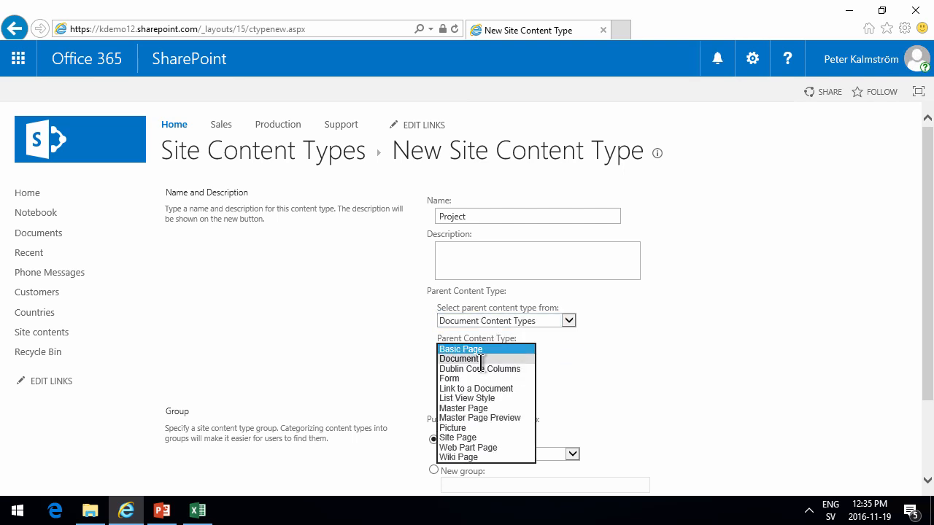
click(481, 359)
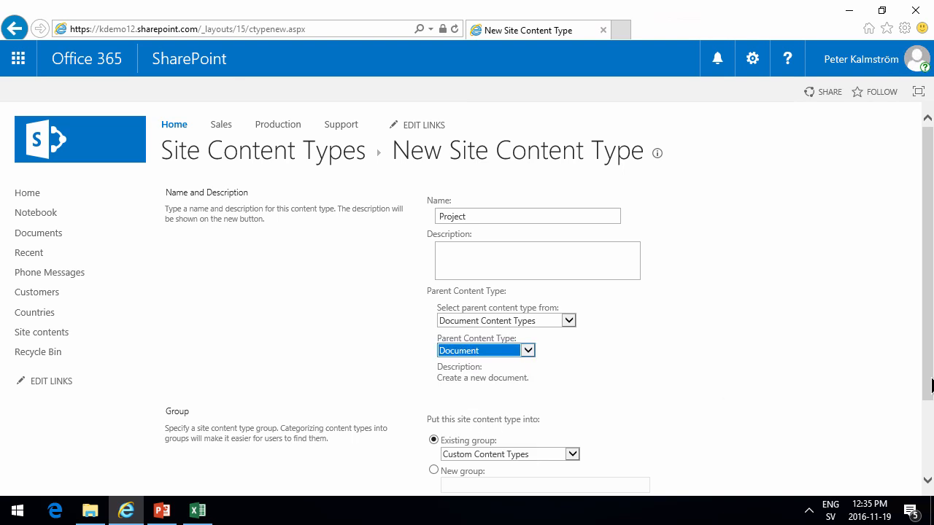
- Put the content type into a new group named Contoso and create it
scroll(931, 385, down, 3)
click(434, 370)
click(462, 384)
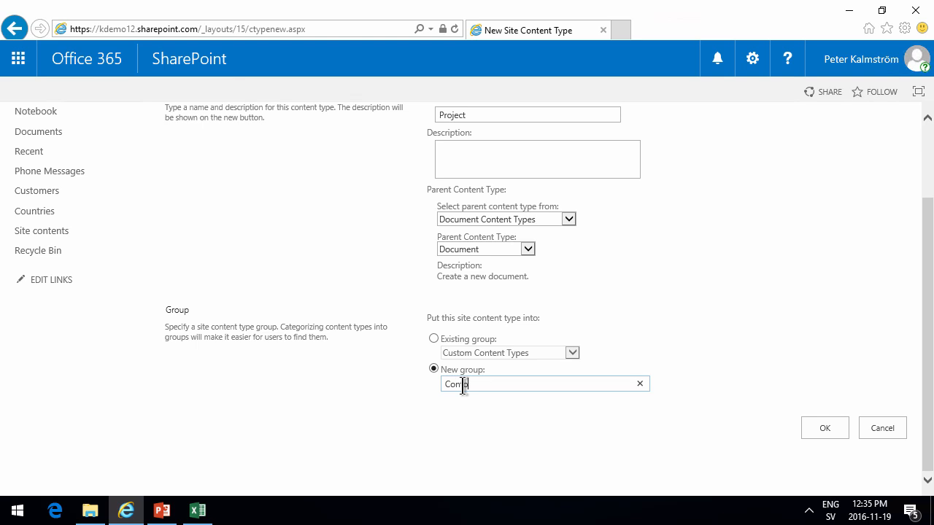
text(Contoso)
click(833, 426)
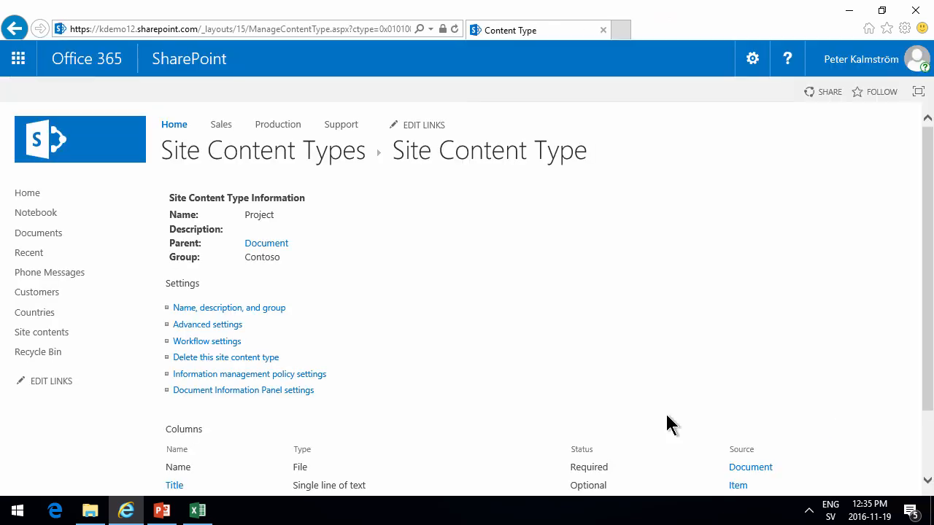
- Start adding a new site column to the Project content type, check the exercise slide in PowerPoint, and return to Internet Explorer
scroll(311, 431, down, 2)
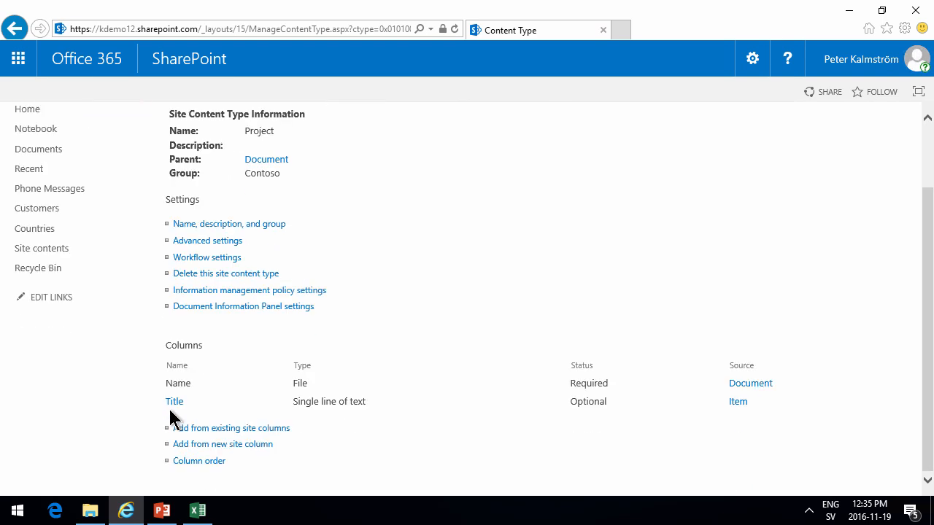
click(212, 445)
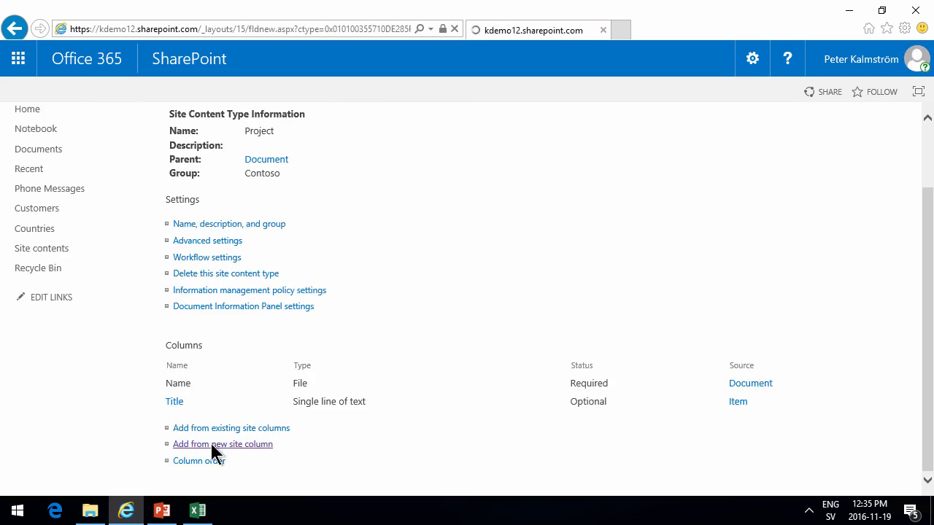
click(162, 510)
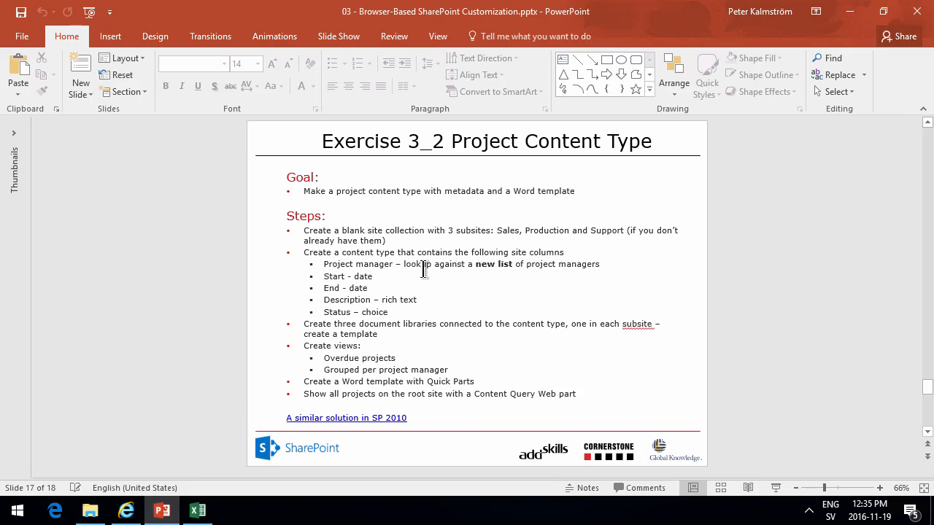
click(127, 512)
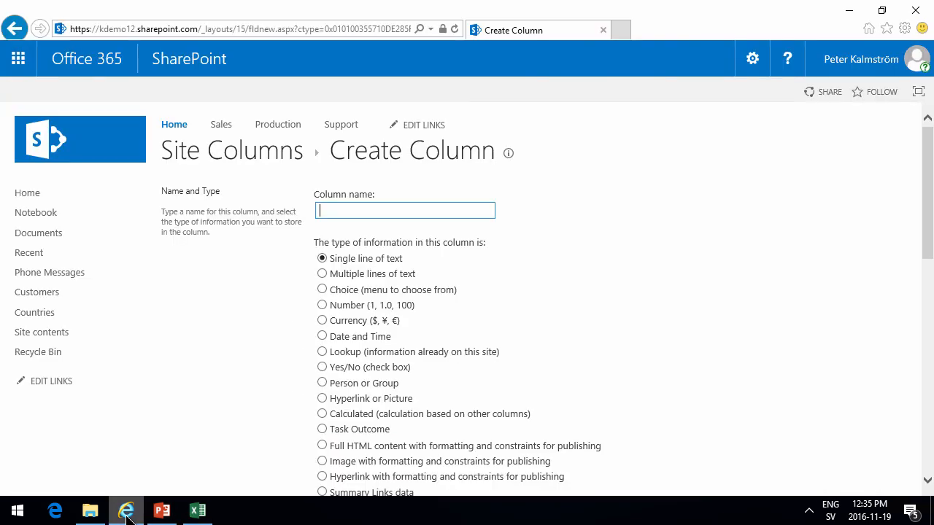
- Open the site contents in a separate browser tab and create a list named Project Managers that shows in site navigation
right_click(45, 334)
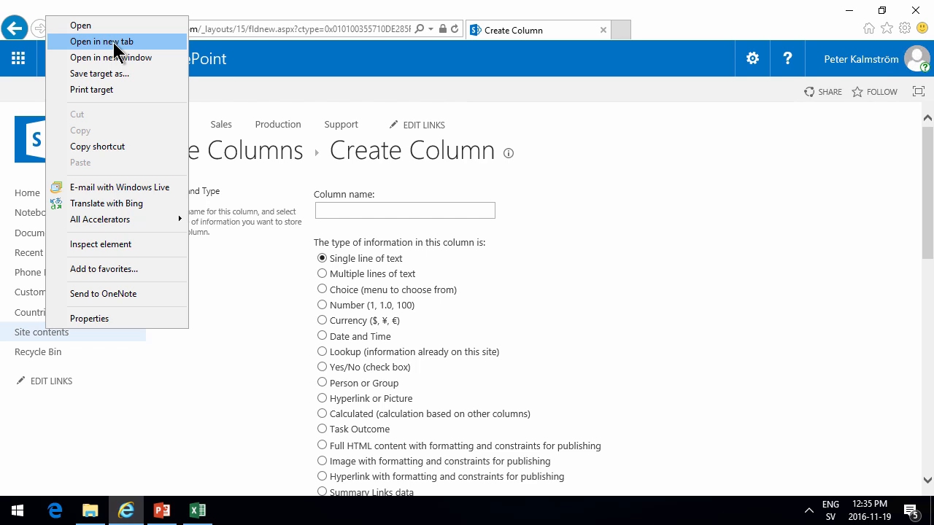
click(114, 43)
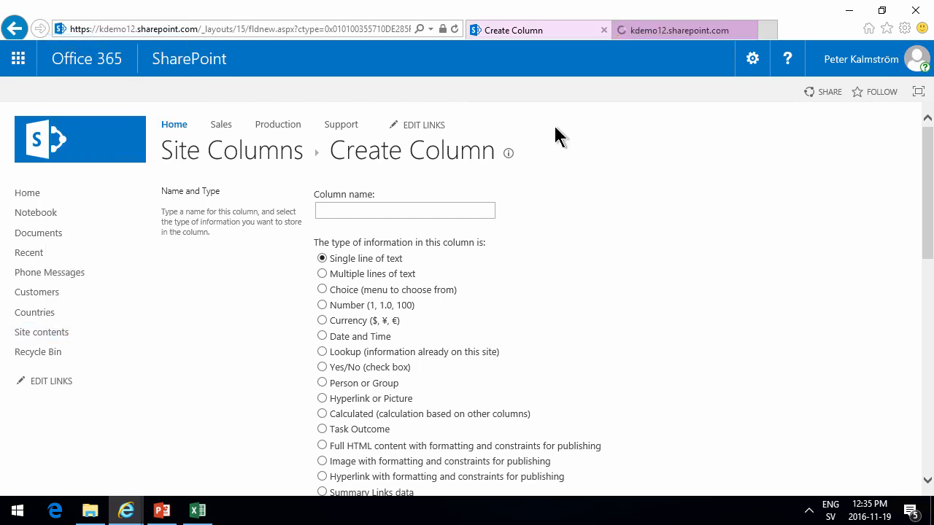
click(659, 33)
scroll(449, 240, down, 3)
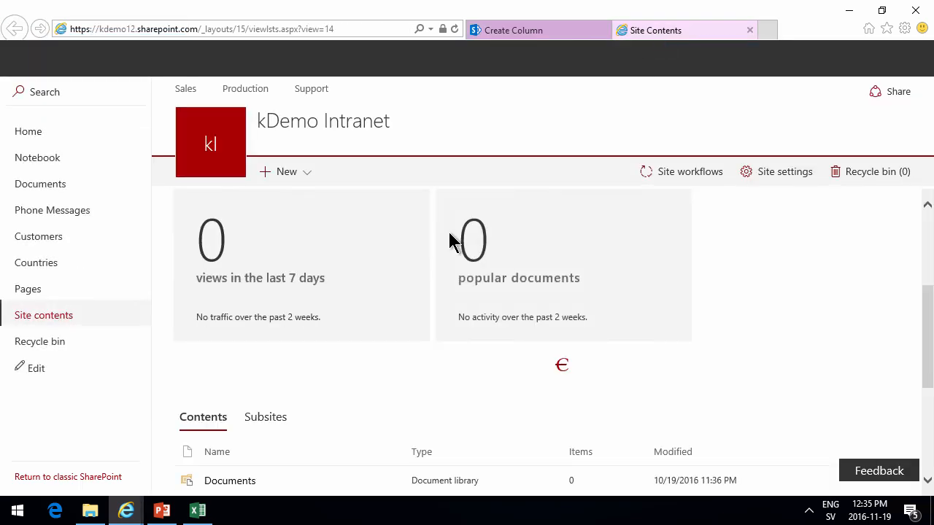
click(300, 175)
click(270, 208)
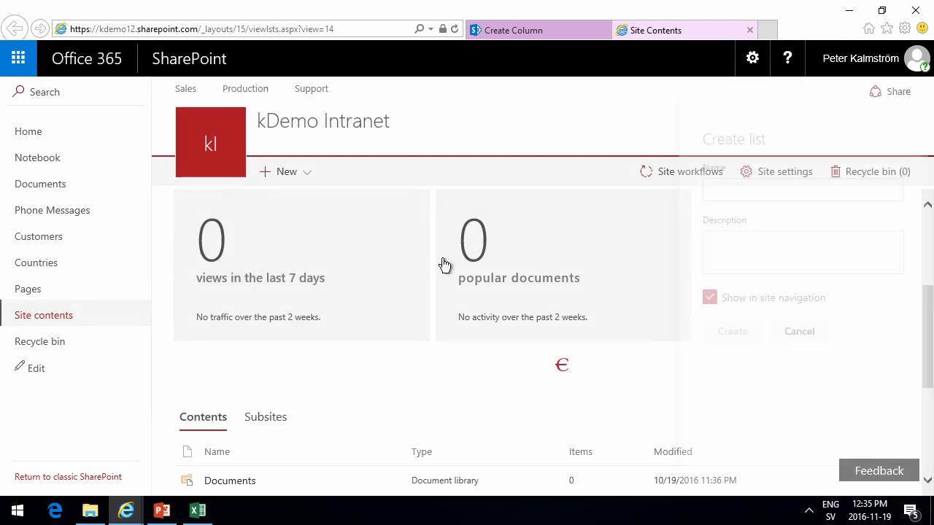
click(756, 189)
text(Project Managers)
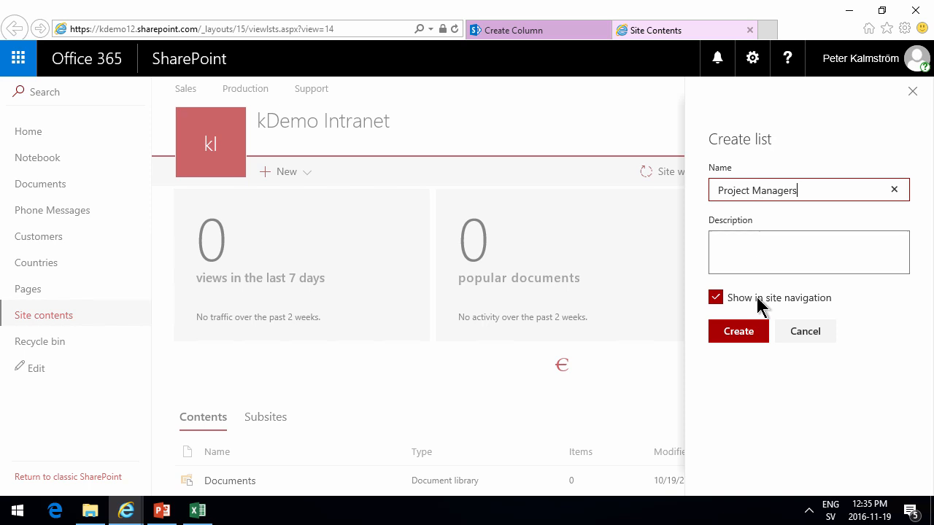
click(745, 332)
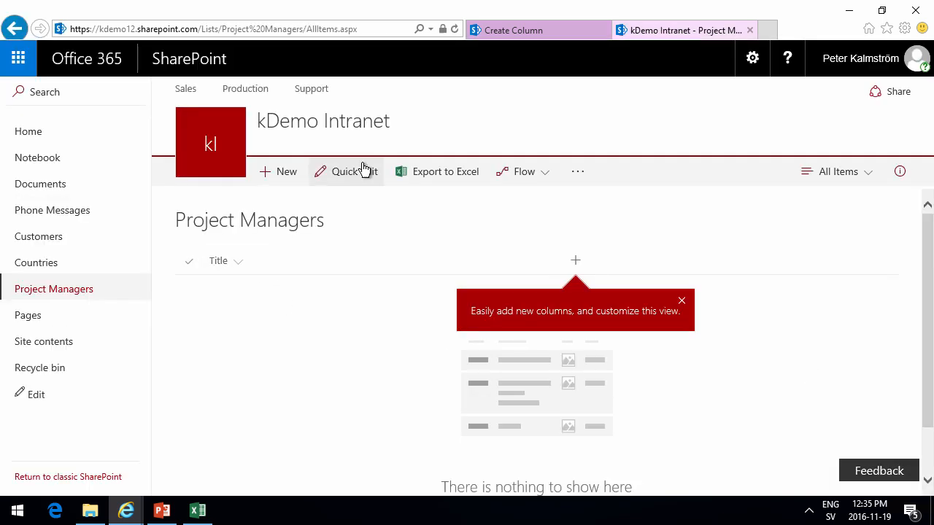
- Add three items to the Project Managers list in Quick edit, entering each manager's first name as the title, and finish editing
click(367, 172)
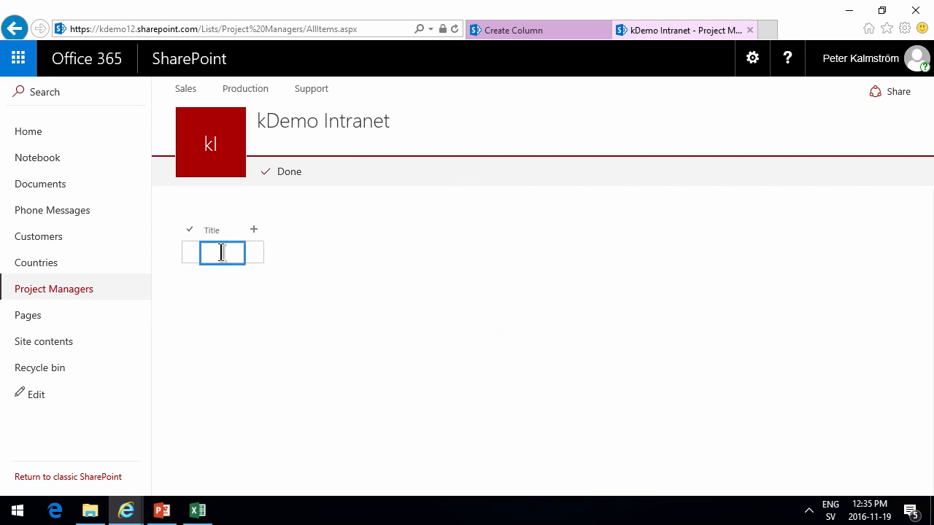
text(Stina)
key(Return)
text(B)
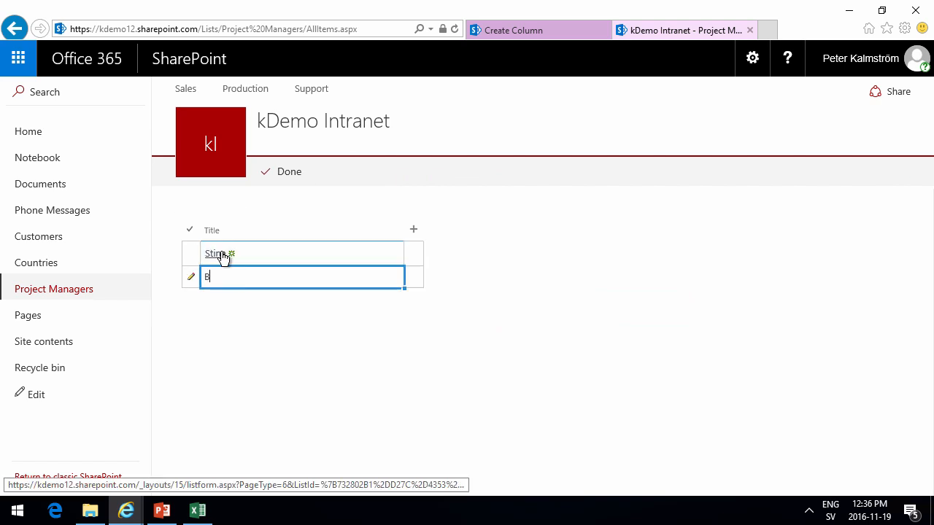
text(ertram)
key(Return)
text(Adam)
key(Return)
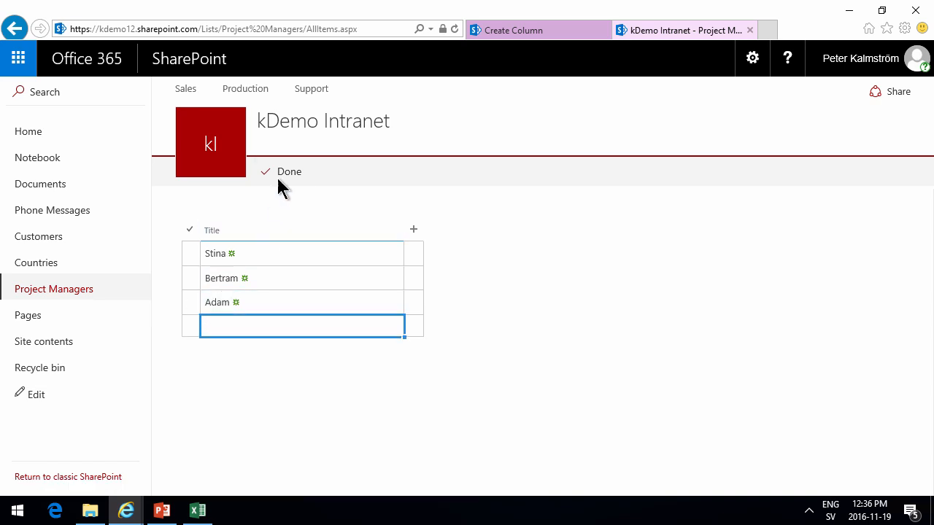
click(282, 175)
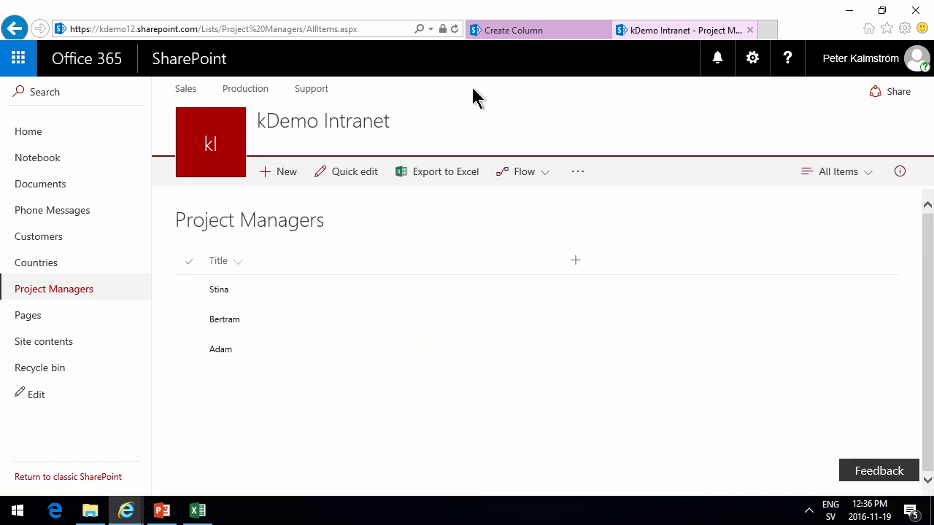
- Return to the column form, name the column Project Manager, make it a Lookup, and put it in a new group named Contoso
click(546, 42)
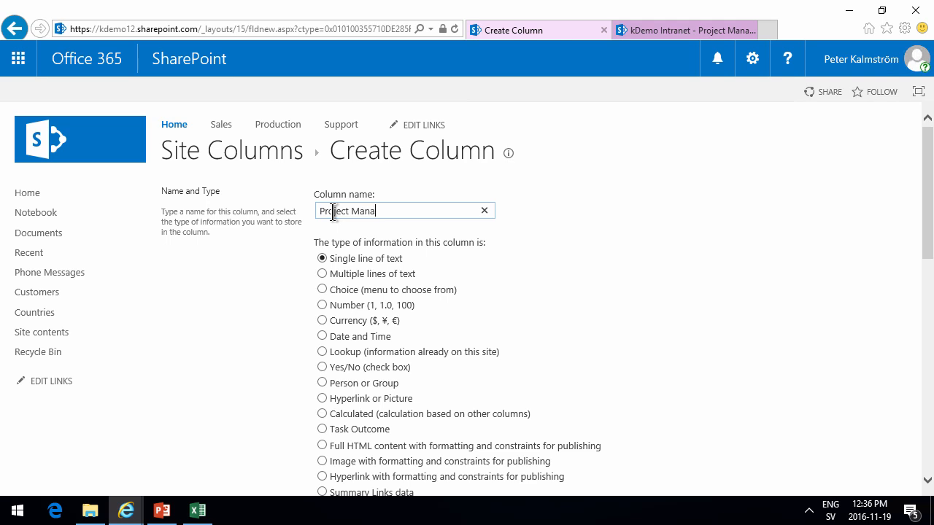
click(322, 351)
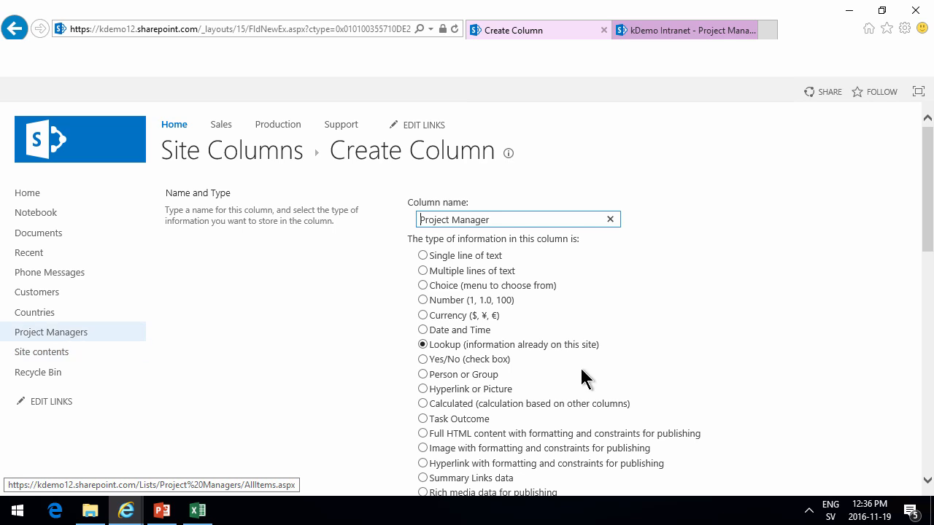
scroll(583, 379, down, 5)
click(414, 265)
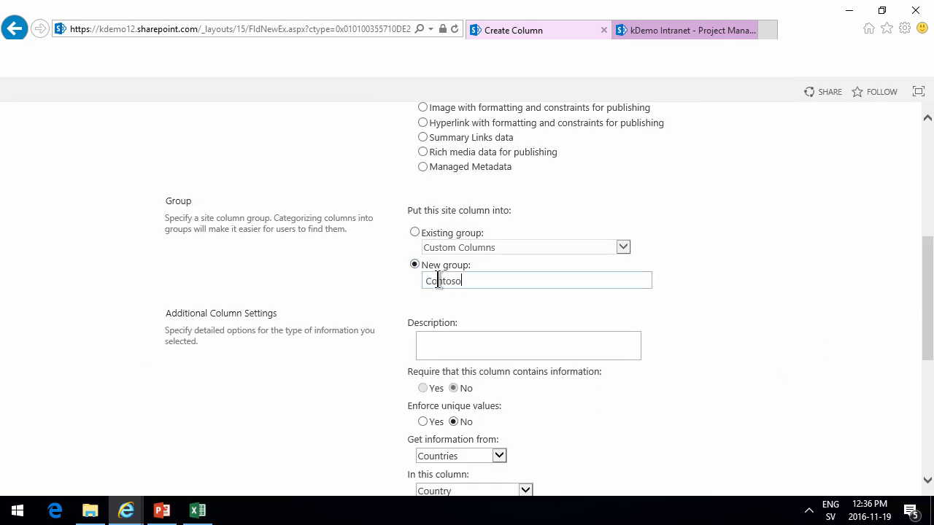
- Have the lookup get its information from the Title column of the Project Managers list and create the site column
drag(929, 323, 927, 365)
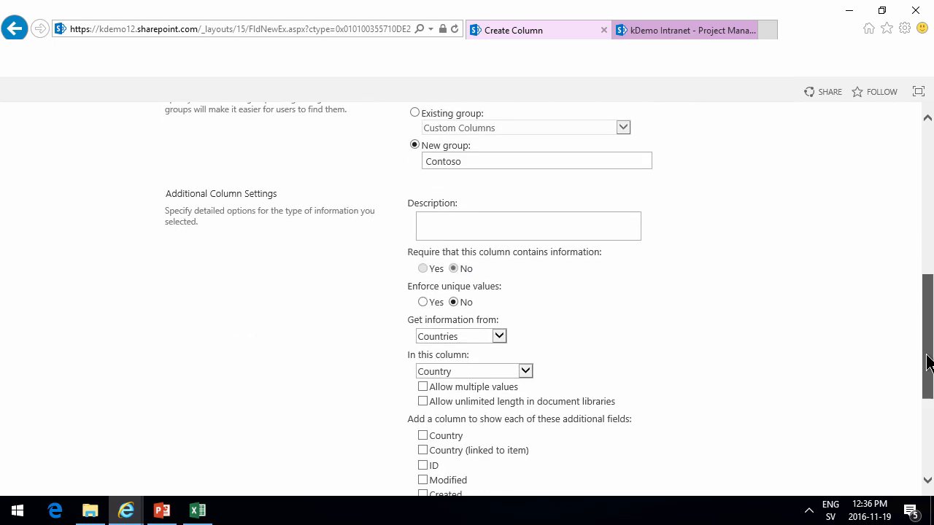
click(486, 335)
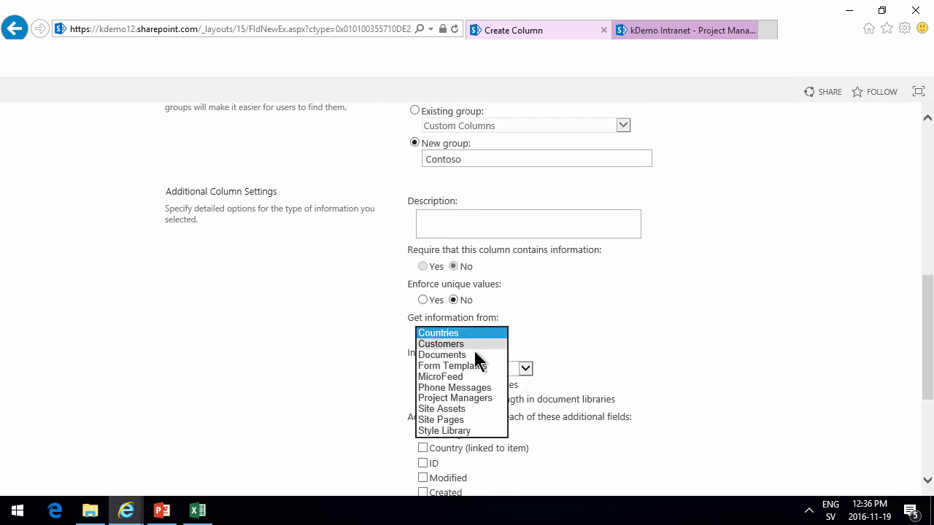
click(466, 399)
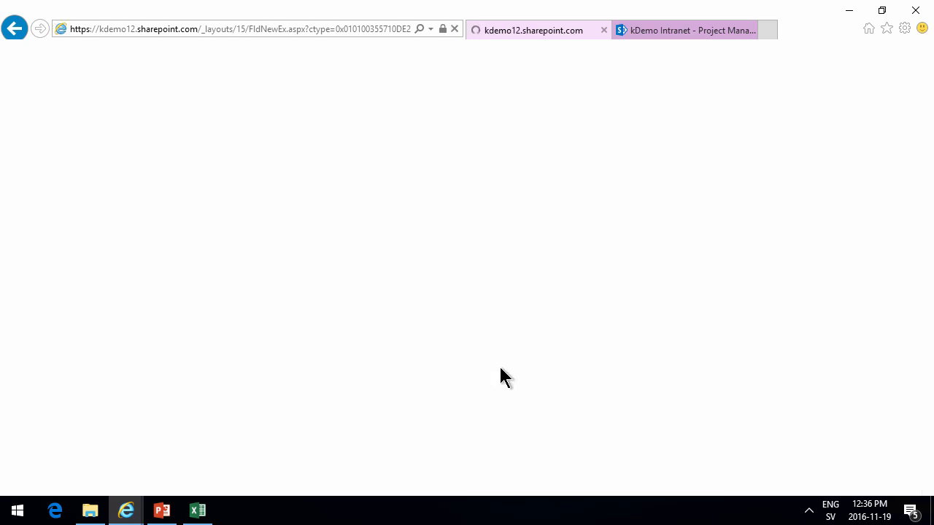
drag(929, 265, 931, 429)
click(478, 223)
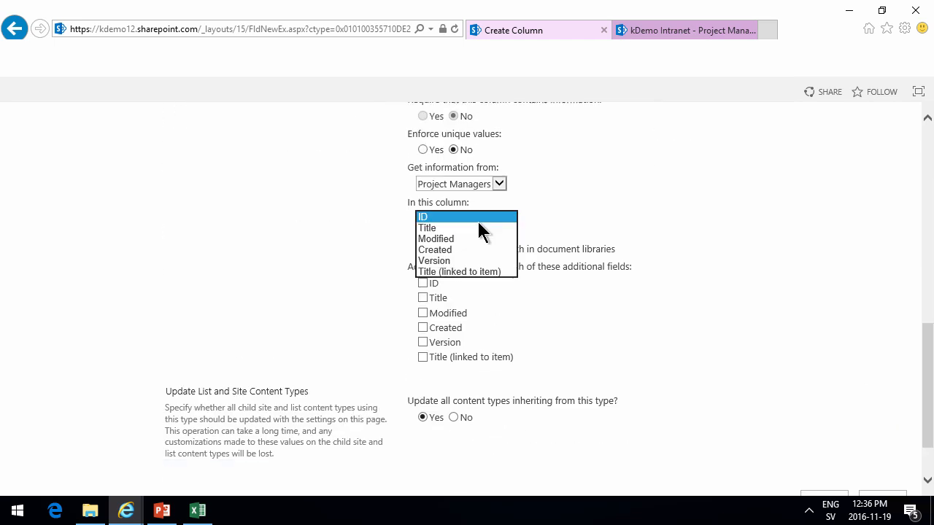
click(458, 229)
drag(926, 388, 927, 430)
click(823, 428)
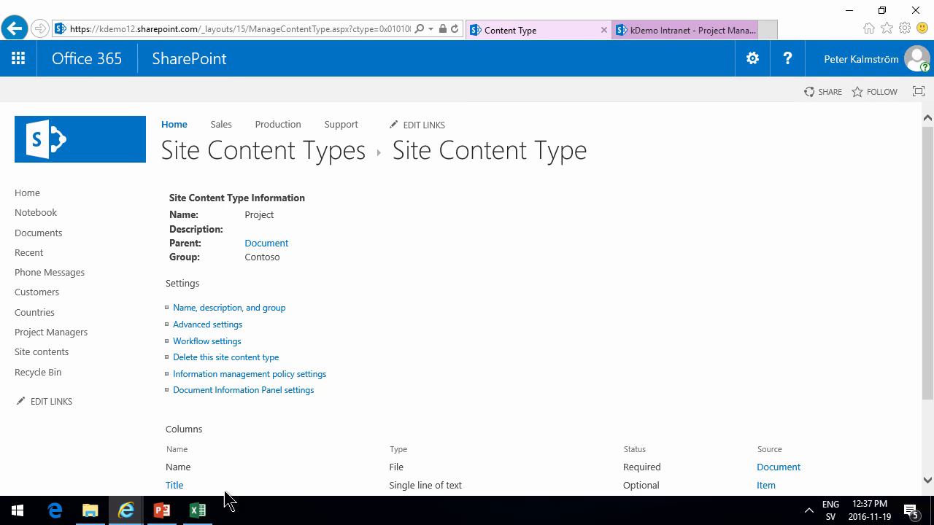
- Switch to PowerPoint and colour the Project manager lookup line and the blank site collection step red on the exercise slide
click(161, 511)
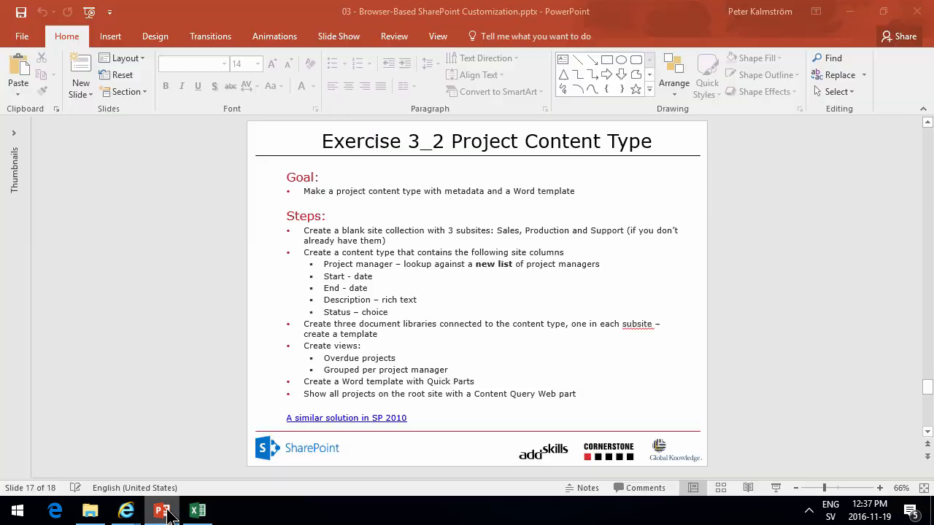
click(375, 281)
drag(604, 264, 330, 264)
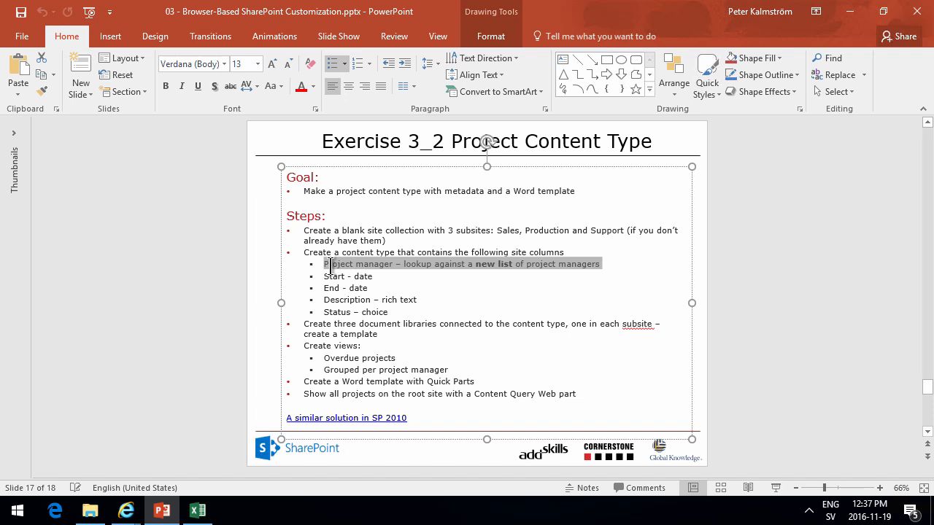
click(301, 86)
drag(577, 193, 345, 184)
click(344, 217)
drag(431, 243, 306, 232)
click(300, 86)
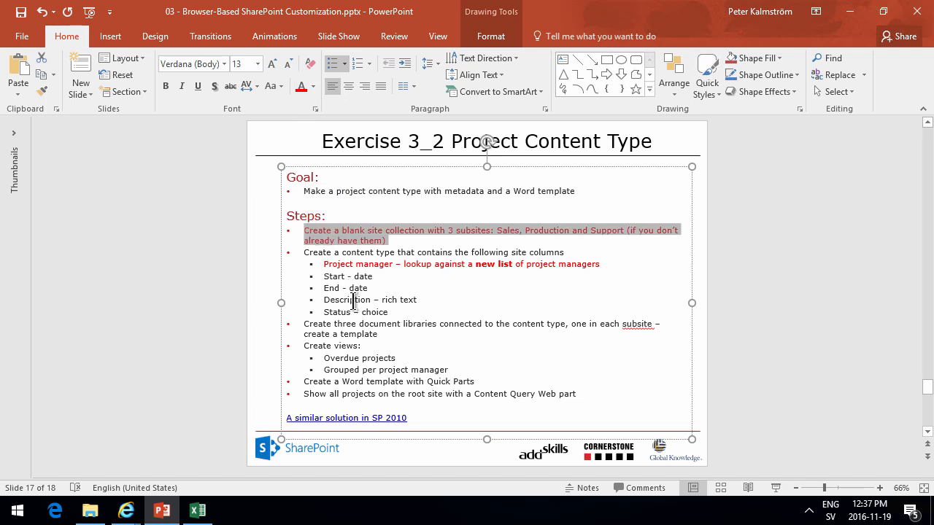
- Return to the Project content type in the browser and choose the existing site column Start Date as a column to add
mouse_move(136, 516)
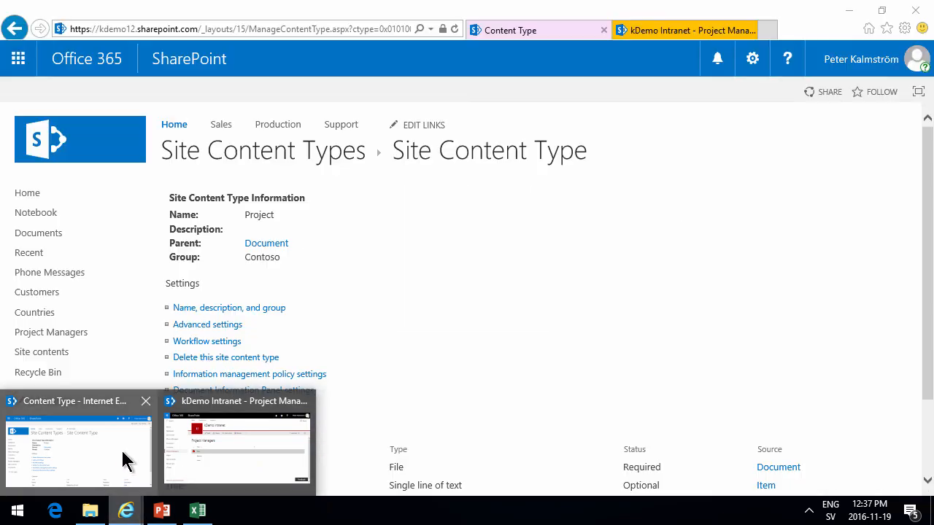
click(121, 458)
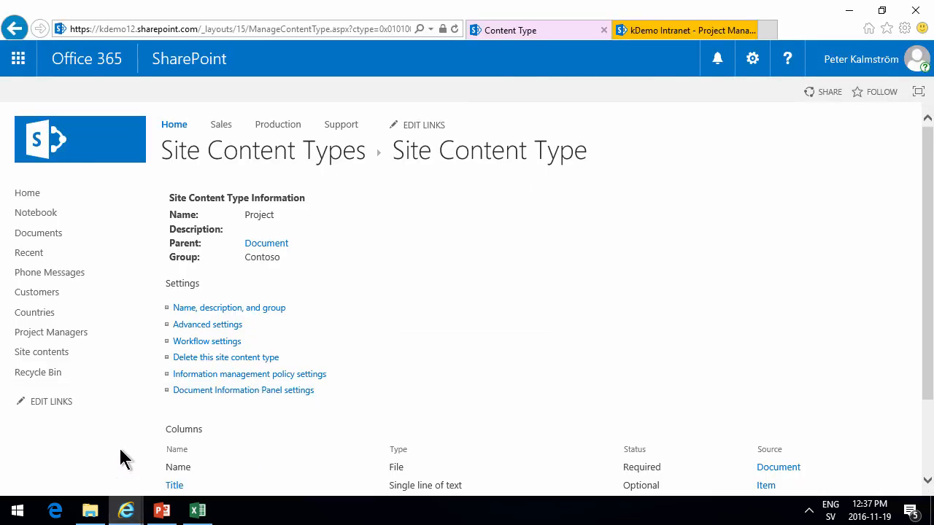
scroll(359, 387, down, 3)
click(219, 429)
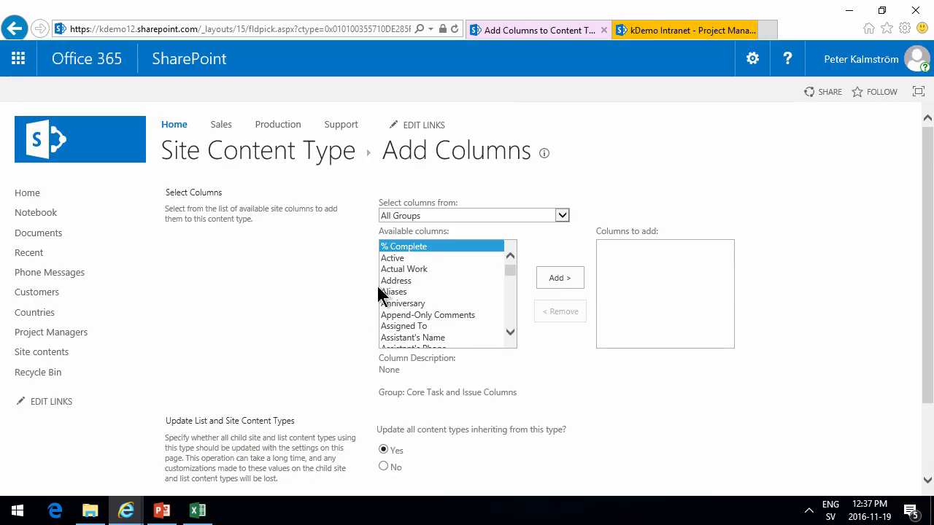
click(407, 270)
text(star)
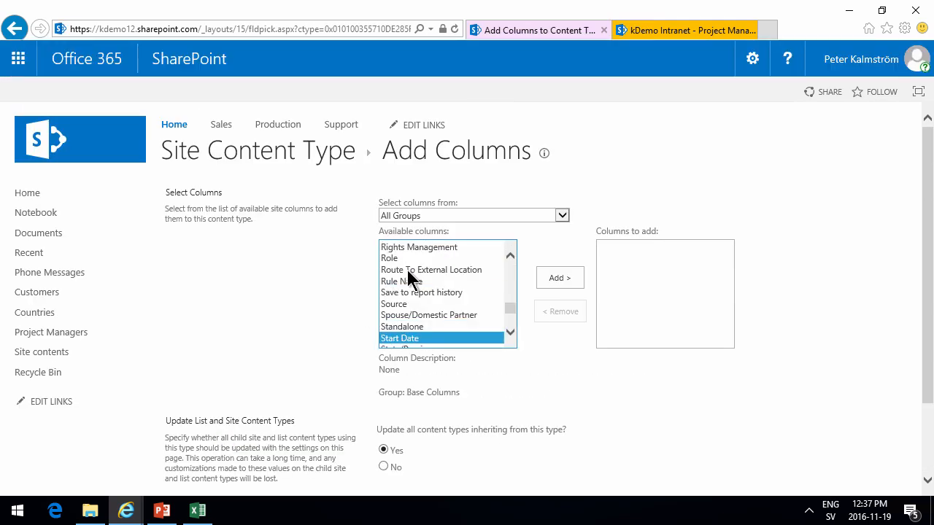
click(555, 280)
- Also choose the existing site column End Date and save the added columns to the content type
click(404, 288)
text(e)
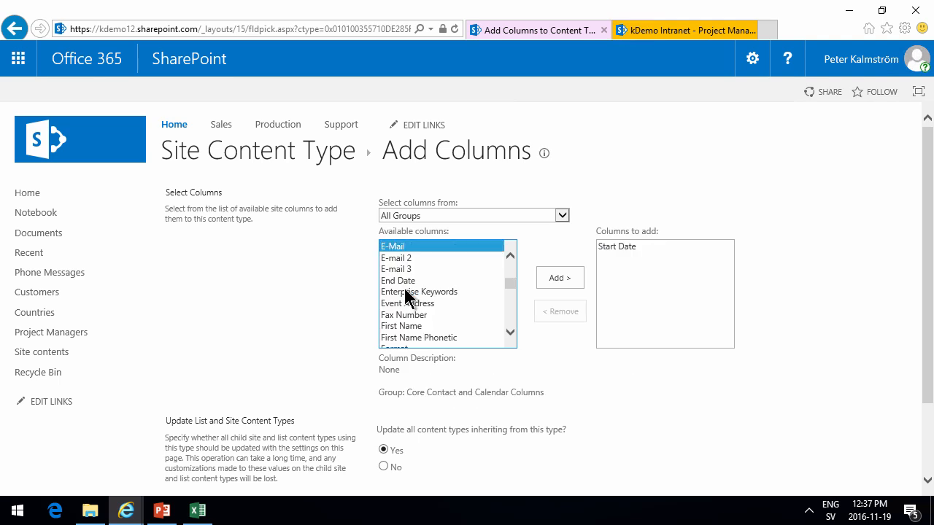
text(n)
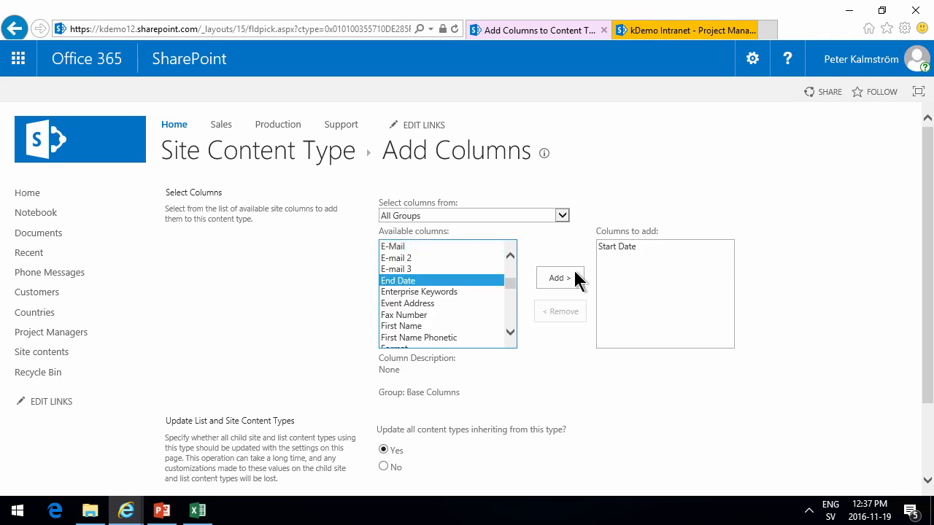
click(574, 278)
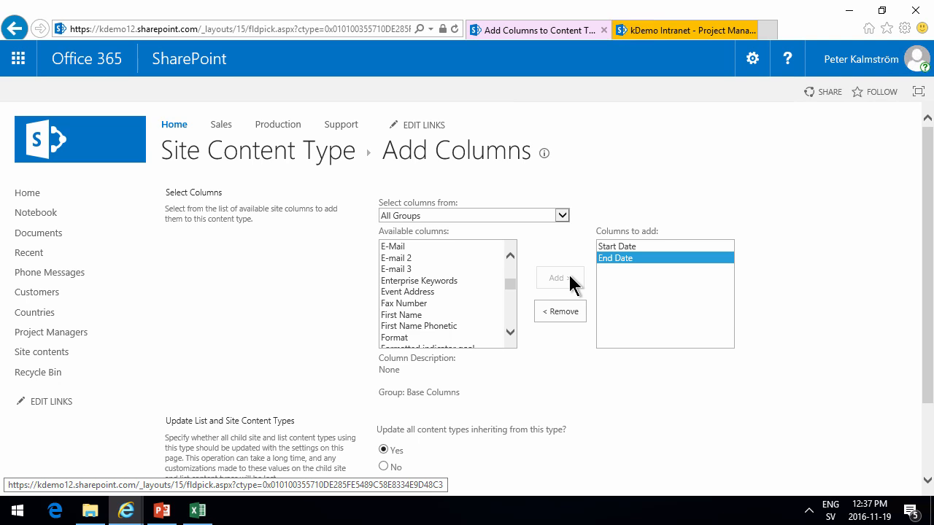
click(615, 248)
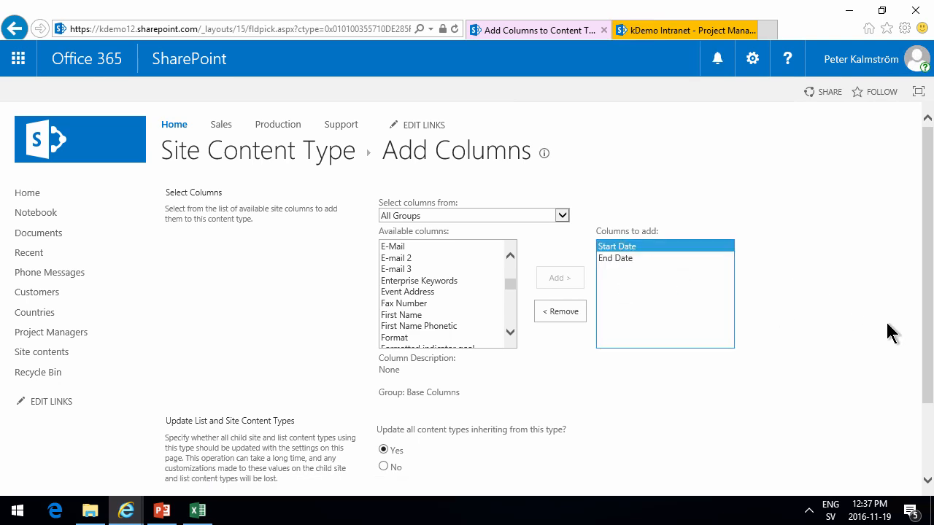
scroll(928, 382, down, 2)
click(817, 428)
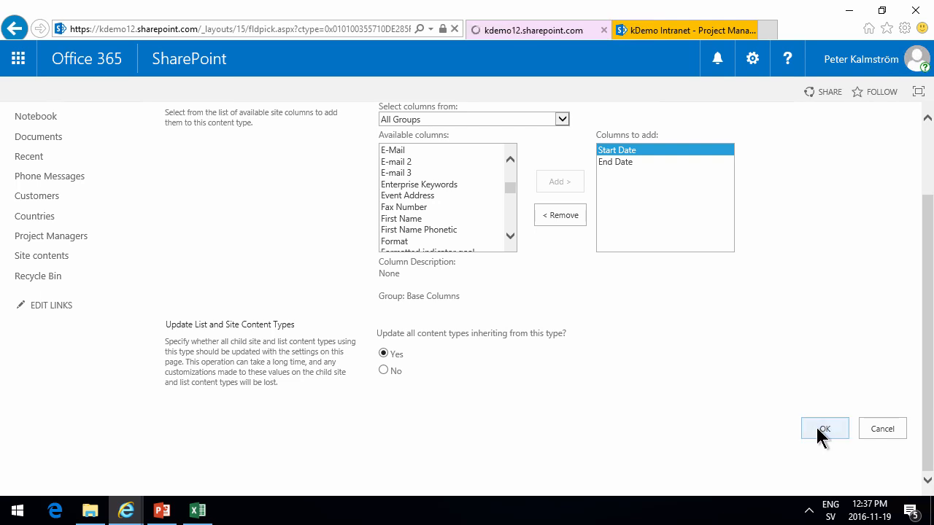
- Switch to PowerPoint and colour the Start - date and End - date lines red on the exercise slide
click(159, 512)
click(378, 290)
drag(378, 290, 313, 272)
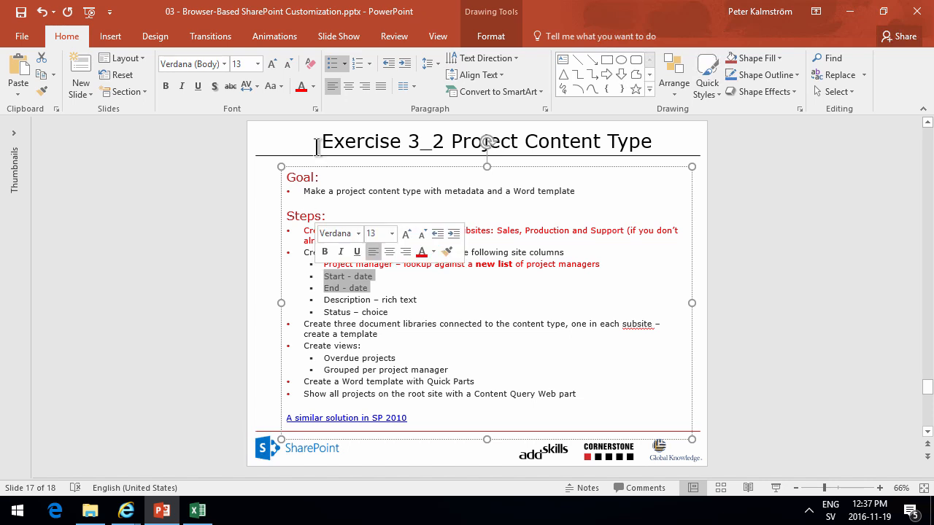
click(301, 86)
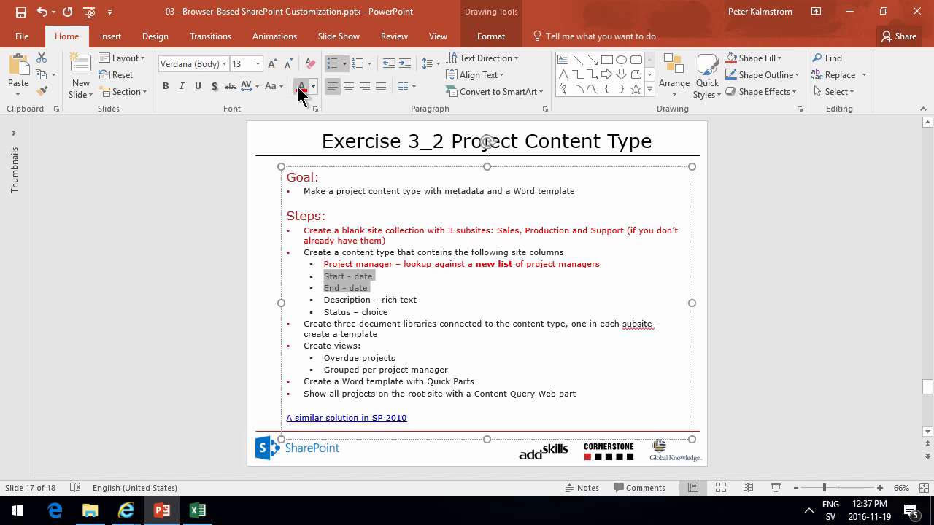
- Return to the browser and close the Project Managers list page, keeping the content type page open
click(121, 513)
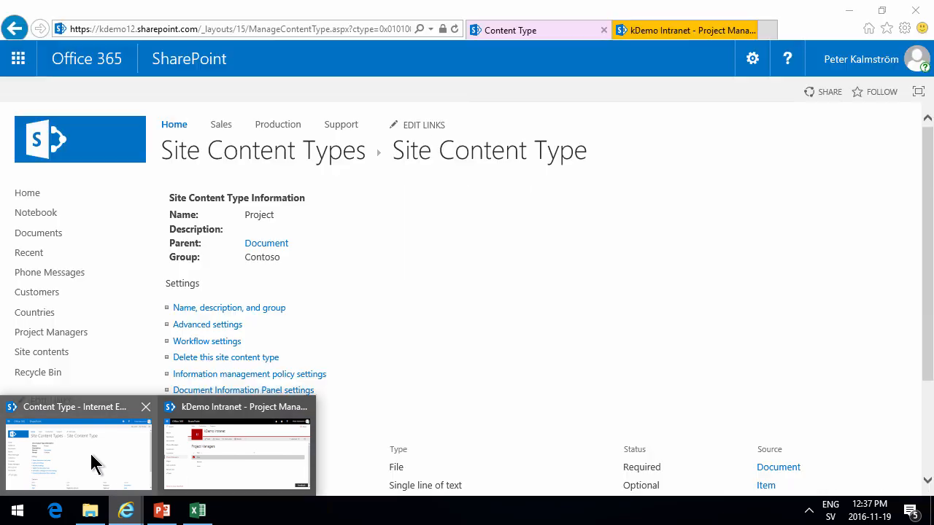
click(89, 451)
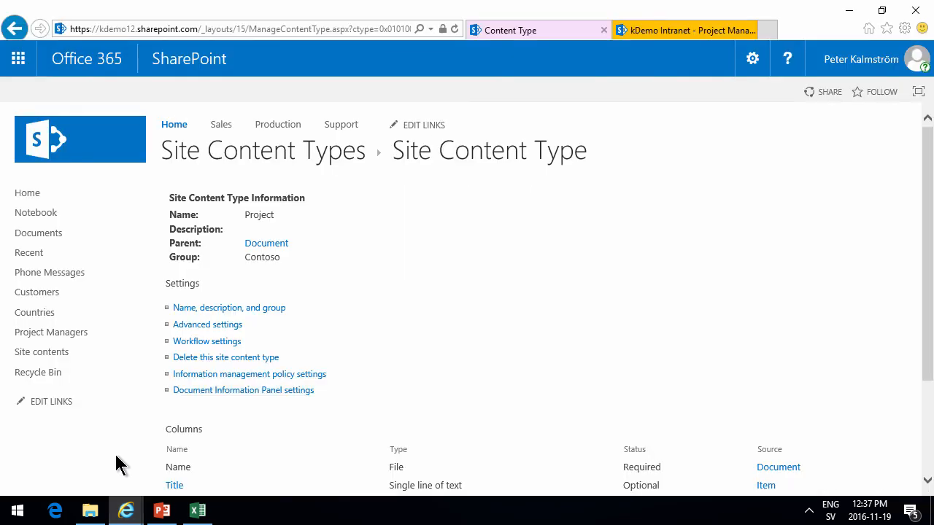
click(747, 33)
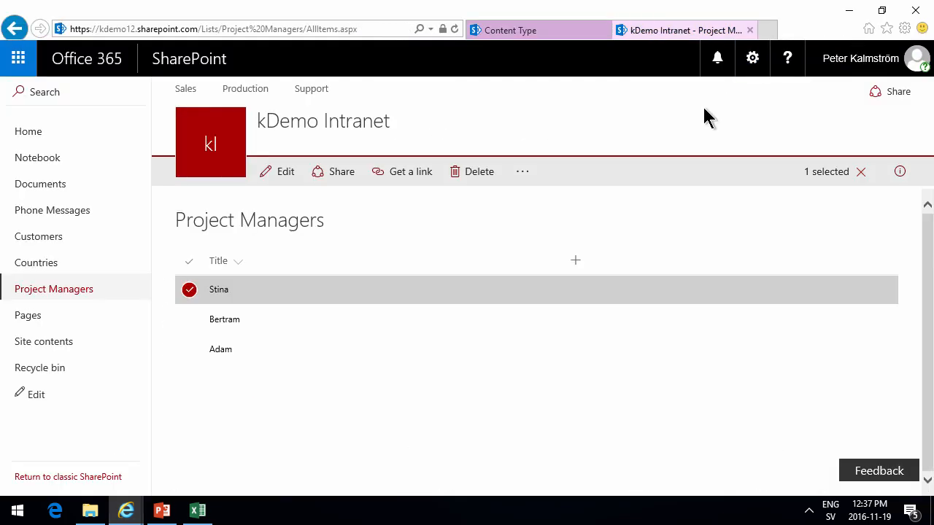
click(543, 33)
click(682, 33)
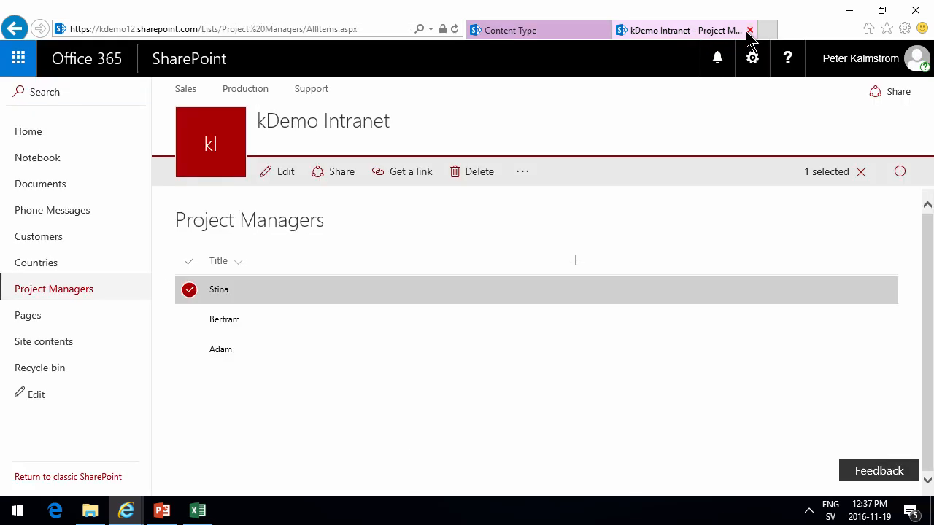
click(750, 31)
- Create a new site column named Project Description for multiple lines of text in the existing Contoso group, keeping enhanced rich text
scroll(321, 360, down, 3)
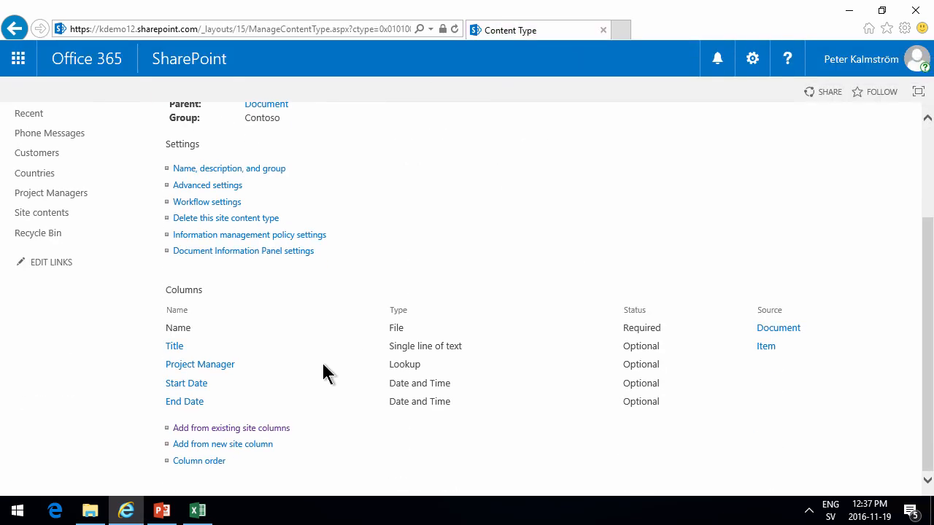
click(215, 446)
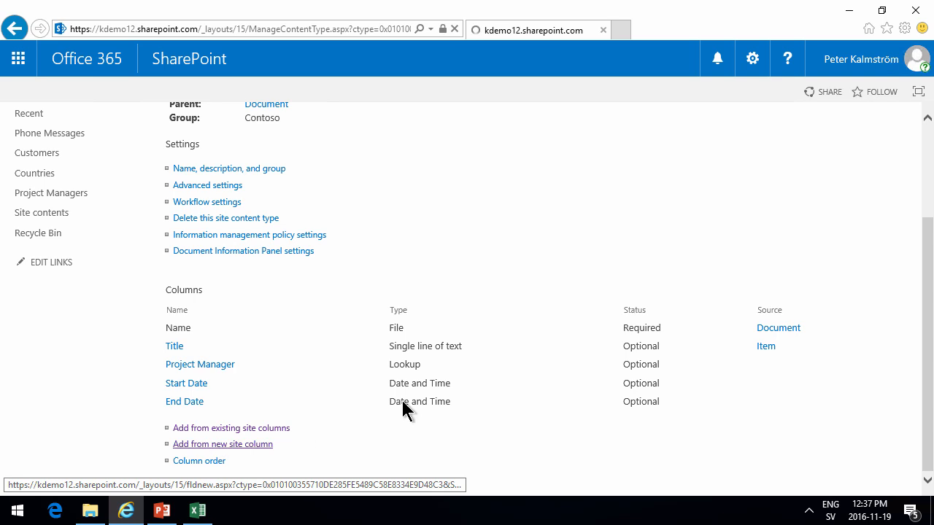
text(Project Description)
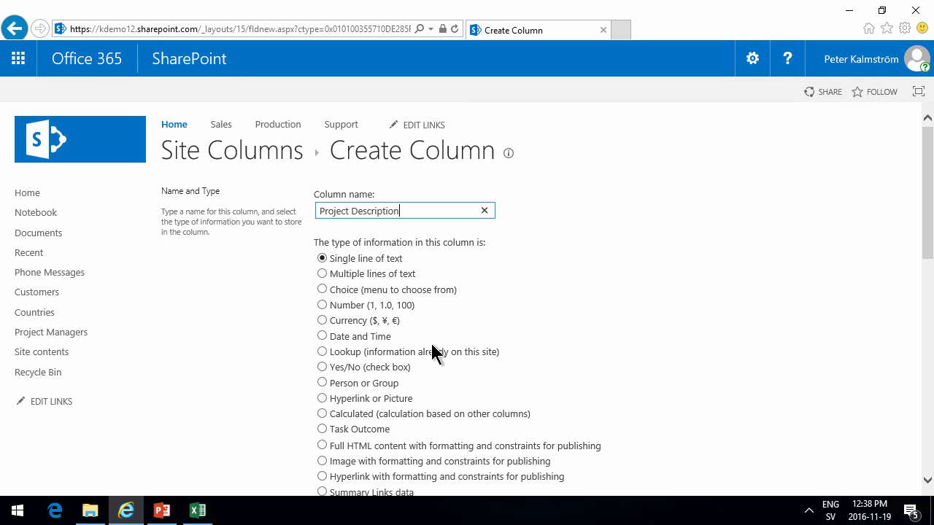
click(322, 273)
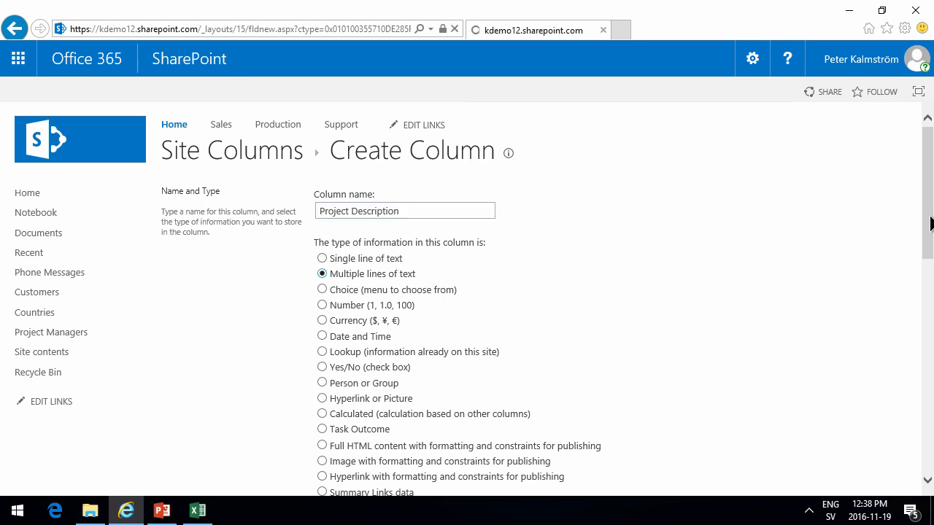
drag(930, 225, 927, 327)
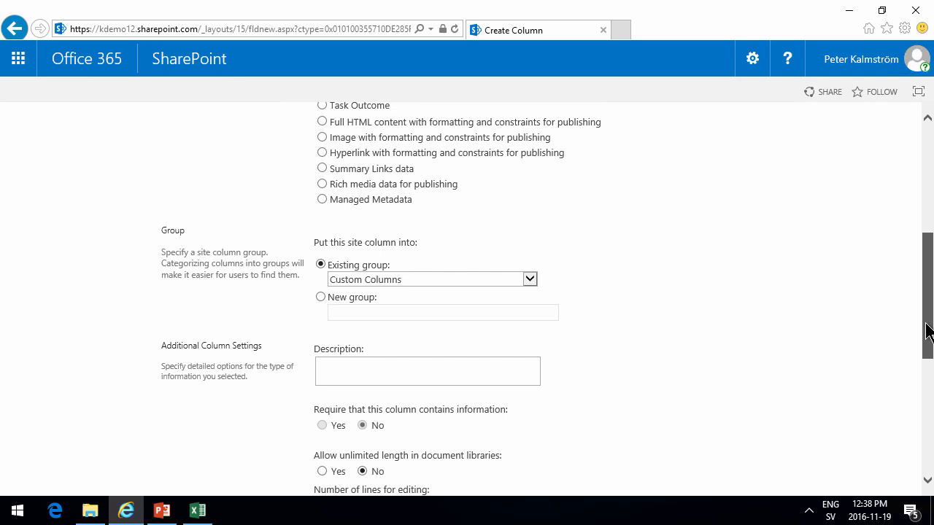
click(356, 283)
click(355, 224)
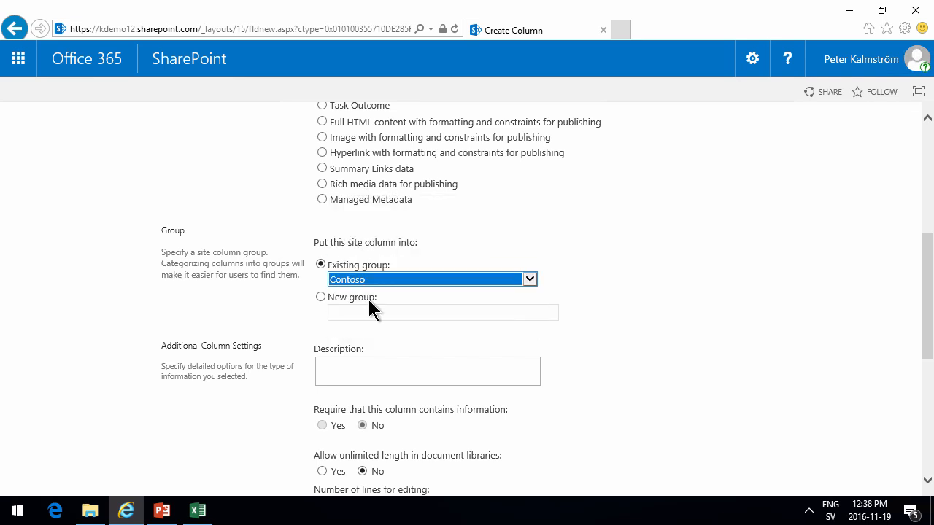
drag(927, 332, 926, 400)
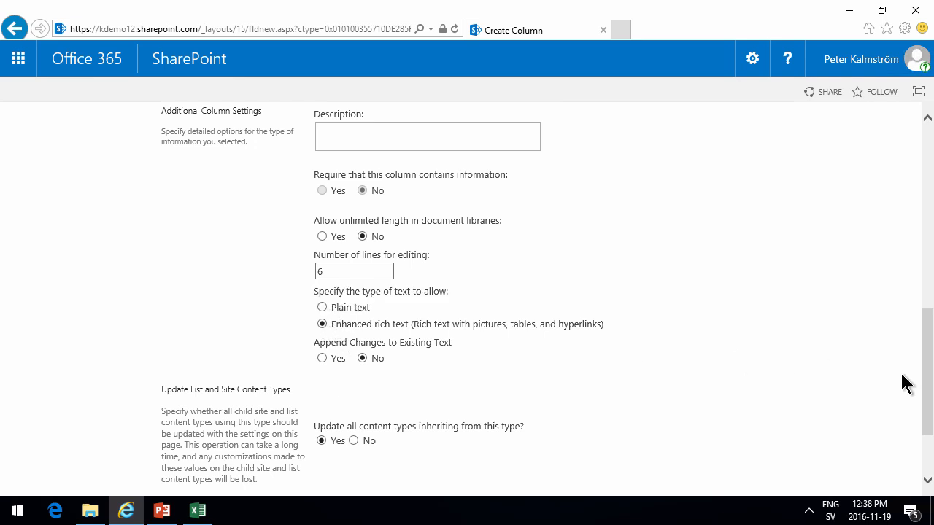
drag(927, 402, 927, 438)
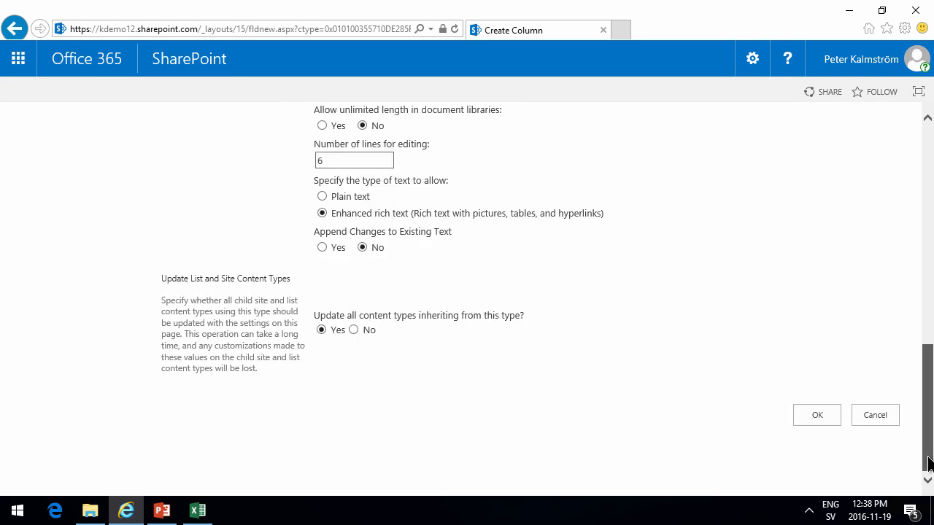
click(817, 415)
scroll(438, 343, down, 3)
- Switch to PowerPoint and select the Description – rich text line on the exercise slide
click(161, 511)
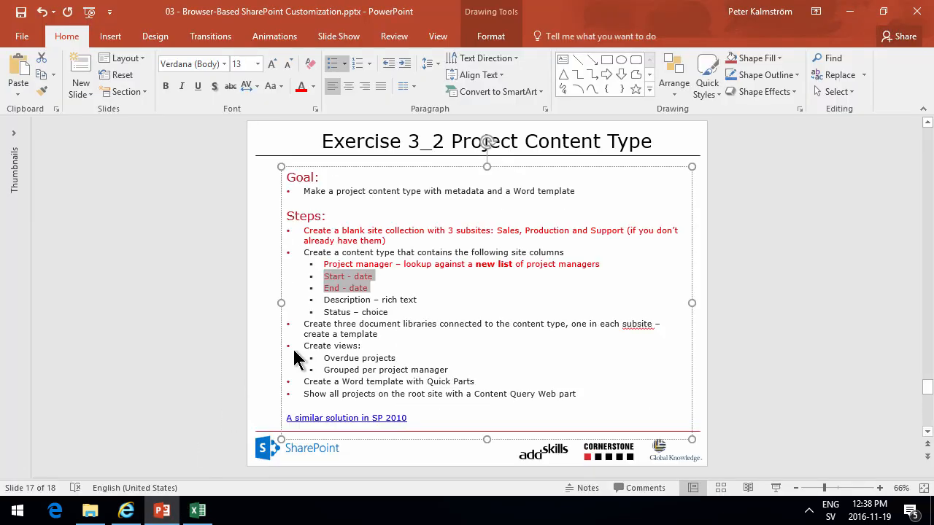
click(426, 299)
drag(418, 300, 324, 300)
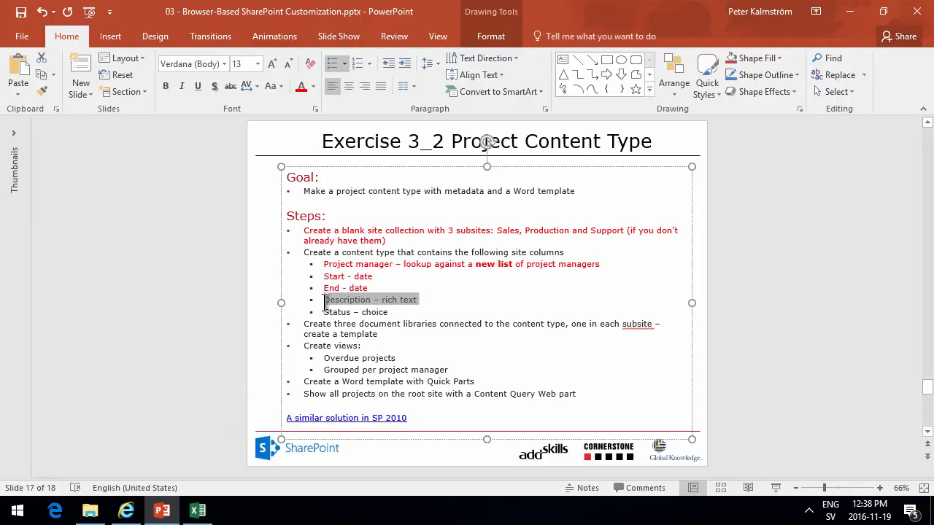
- Return to the browser and start a new site column named Project Status, of type Choice, in the existing Contoso group
click(125, 510)
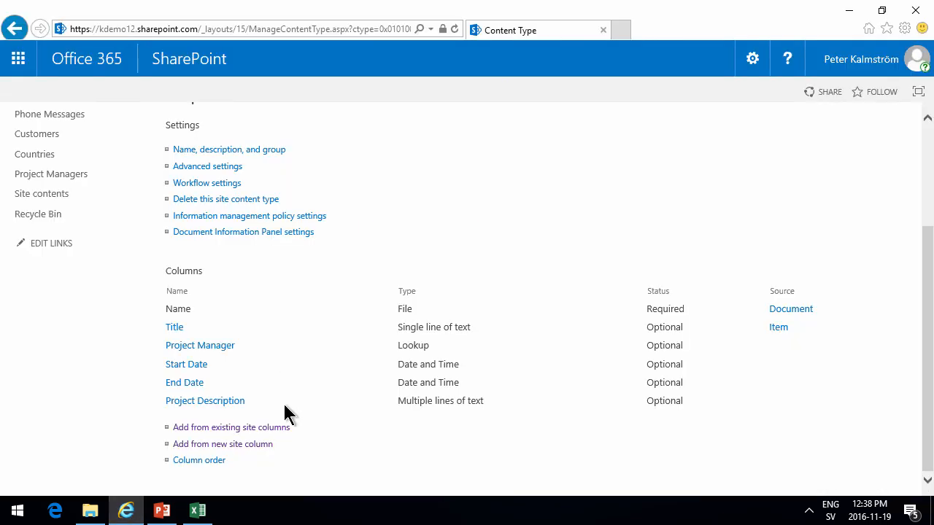
click(250, 446)
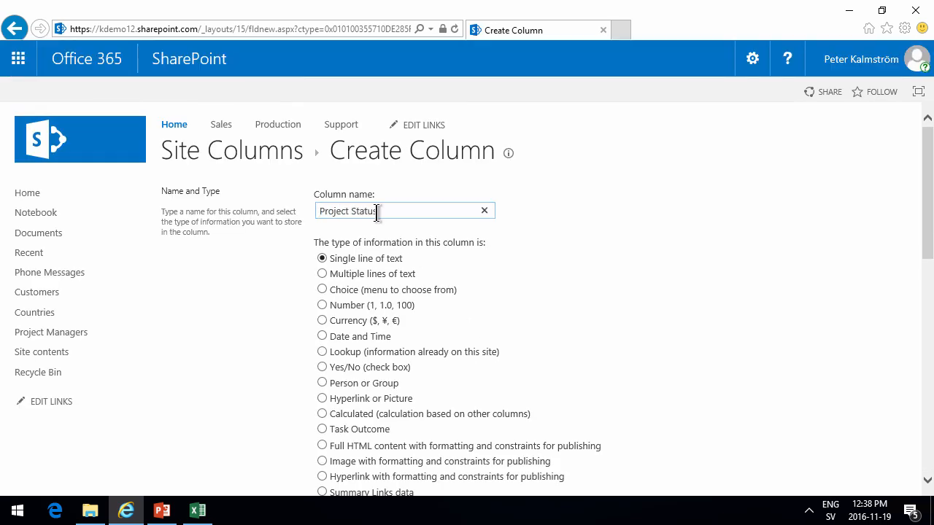
click(337, 290)
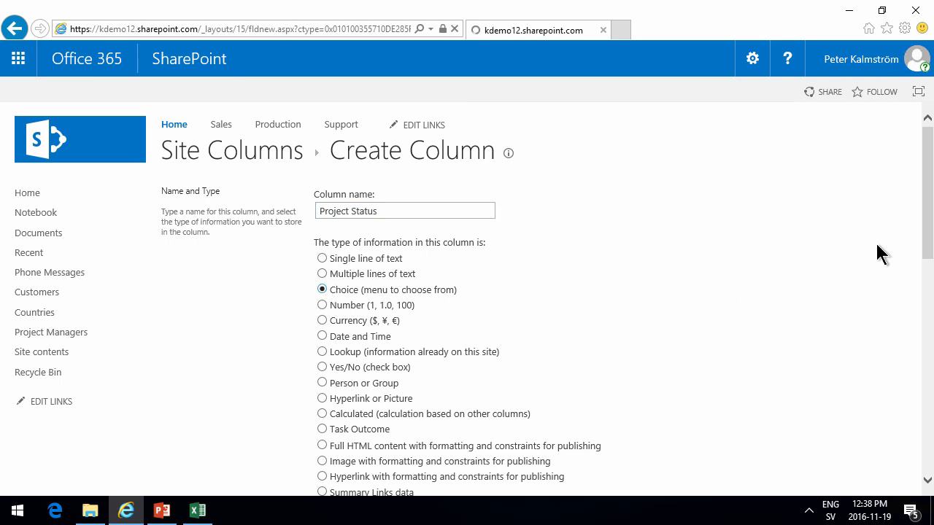
drag(928, 226, 928, 350)
click(375, 182)
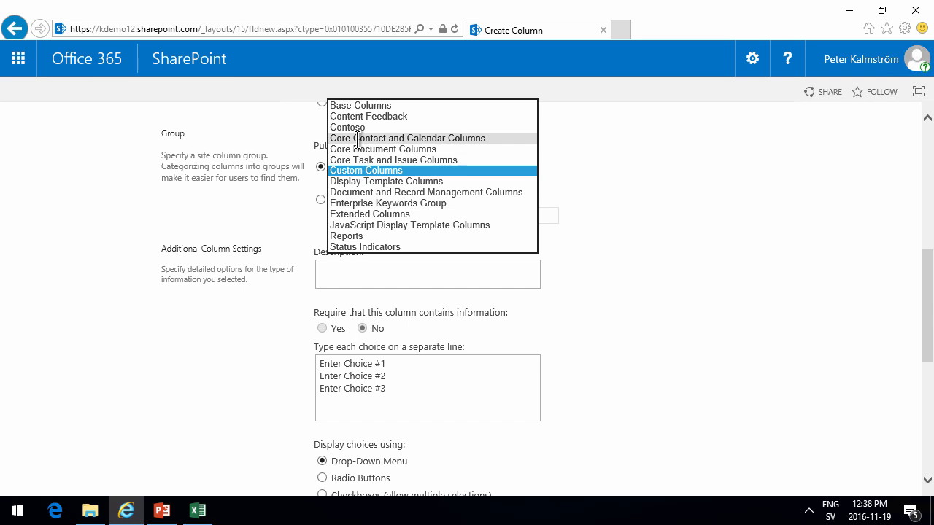
click(358, 129)
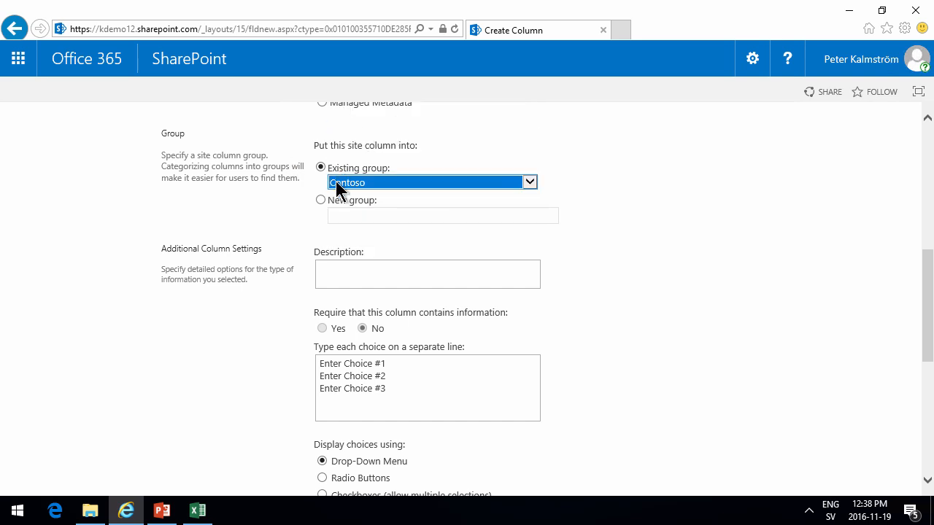
- Replace the placeholder choices of the Project Status column with New, Ongoing, Delayed and Completed, each on its own line
drag(403, 396, 277, 350)
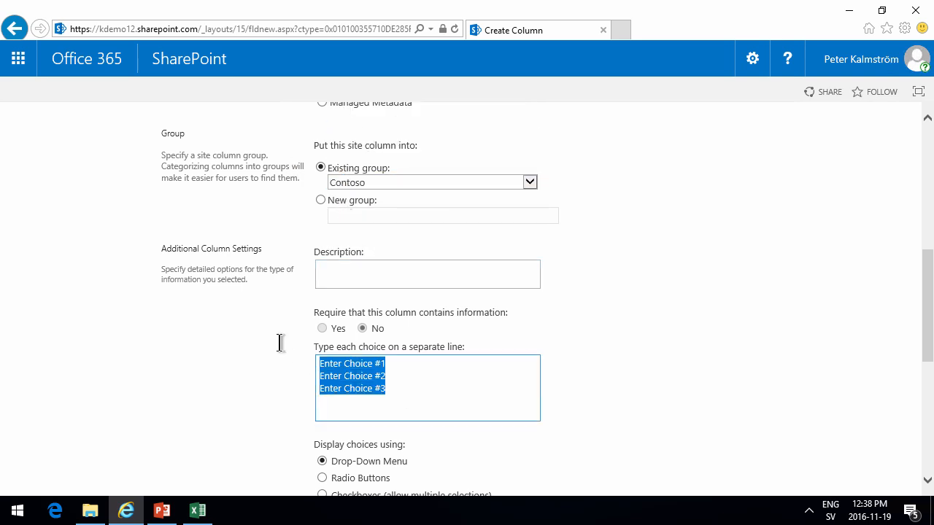
text(New)
key(Return)
text(Ongoing)
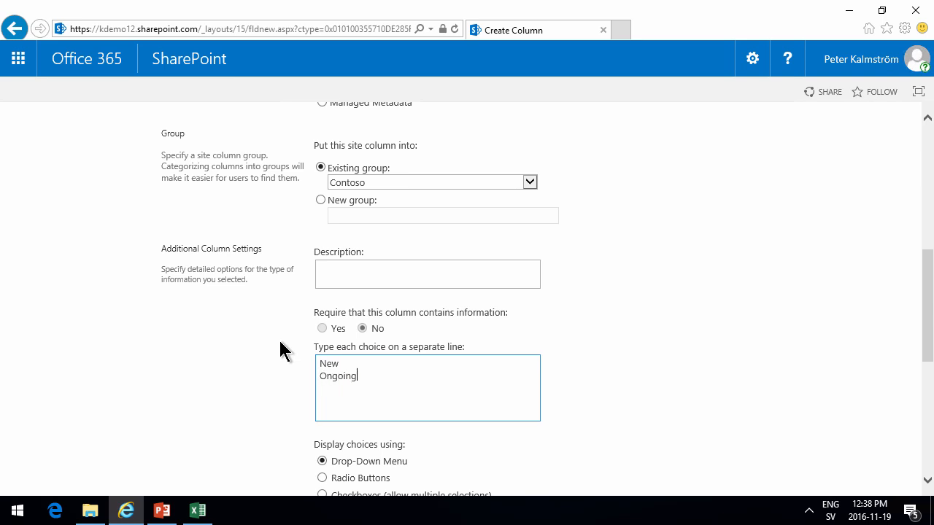
key(Return)
text(Delayed)
key(Return)
text(Completed)
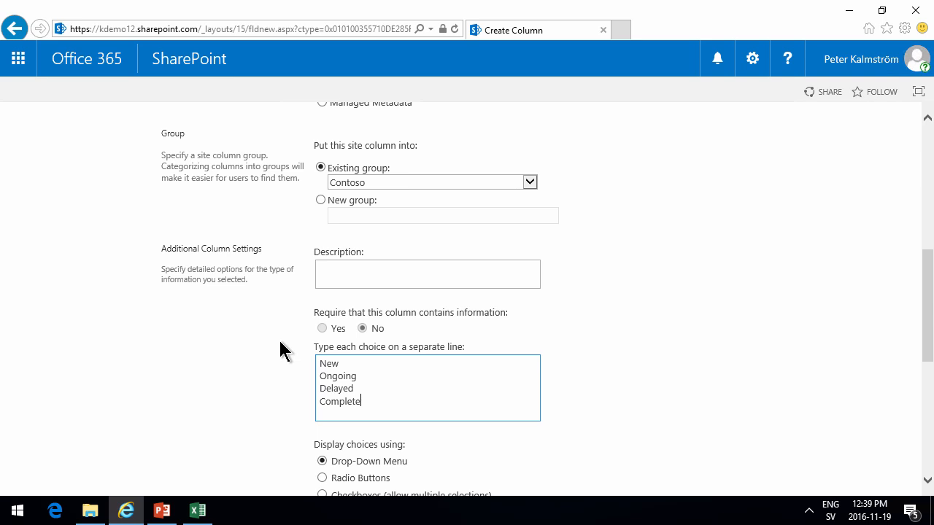
- Number the four status choices in order, from "1. New" to "4. Completed"
text(1.)
key(Down)
key(Home)
text(2. )
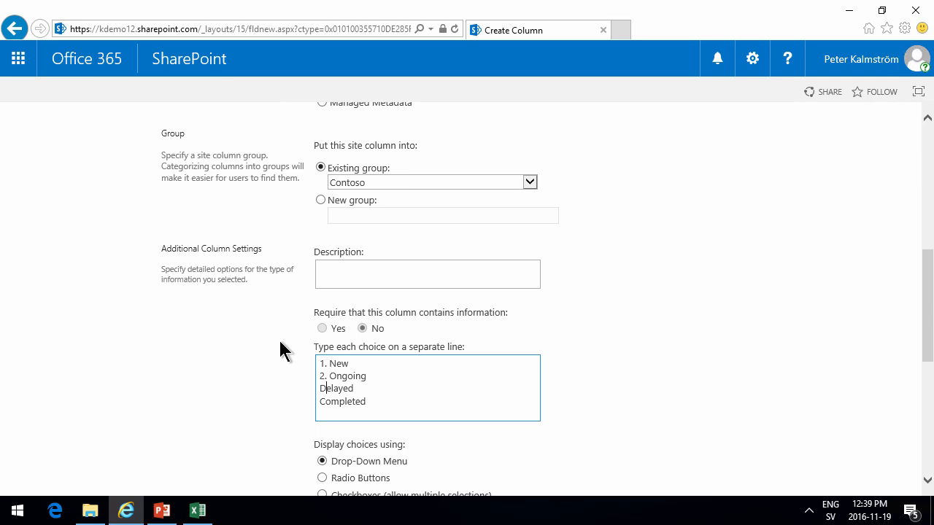
text(3. )
text(4.)
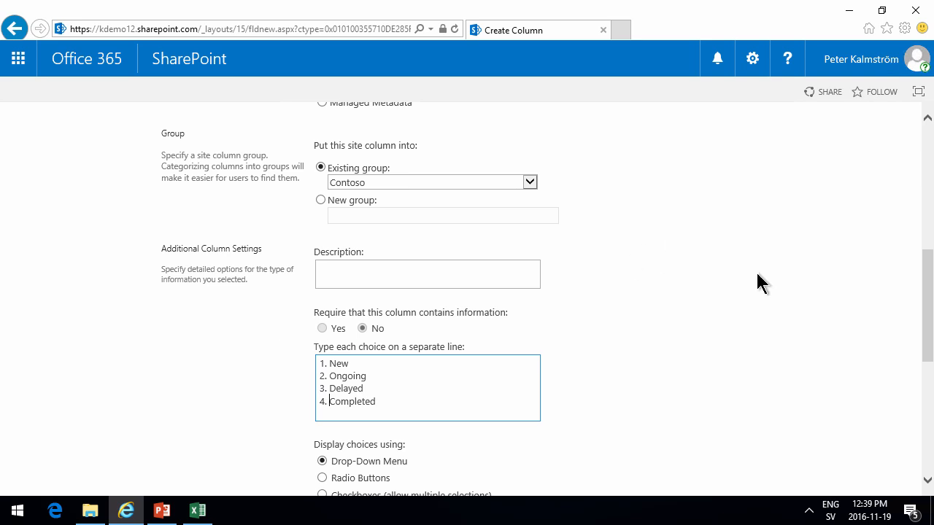
- Keep "1. New" as the default value and create the Project Status column
drag(925, 317, 911, 438)
click(366, 226)
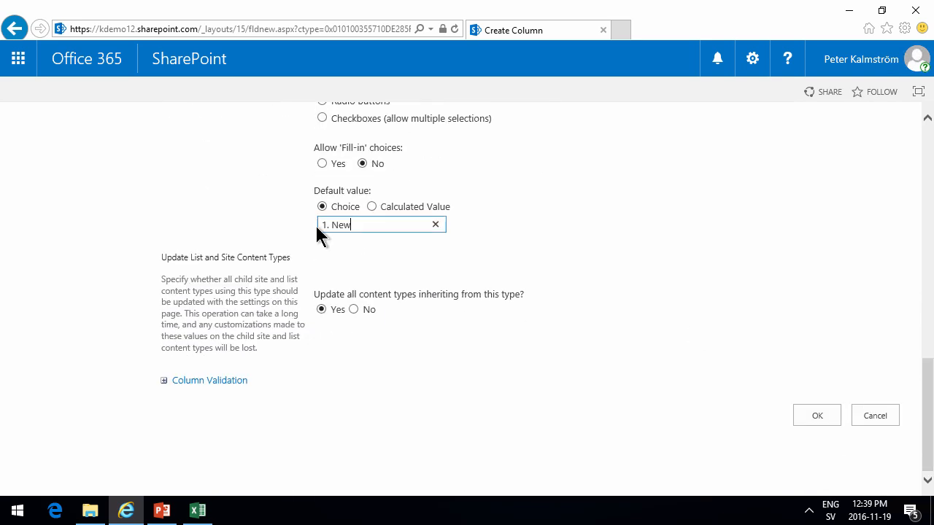
click(834, 423)
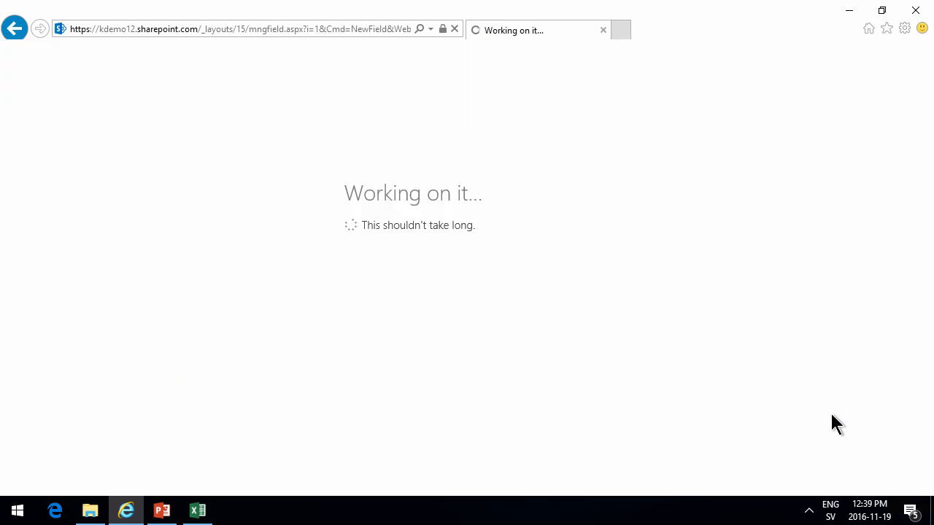
- Switch to PowerPoint and colour the "Status – choice" line and the "Create a content type" line red on the exercise slide
click(174, 516)
click(396, 312)
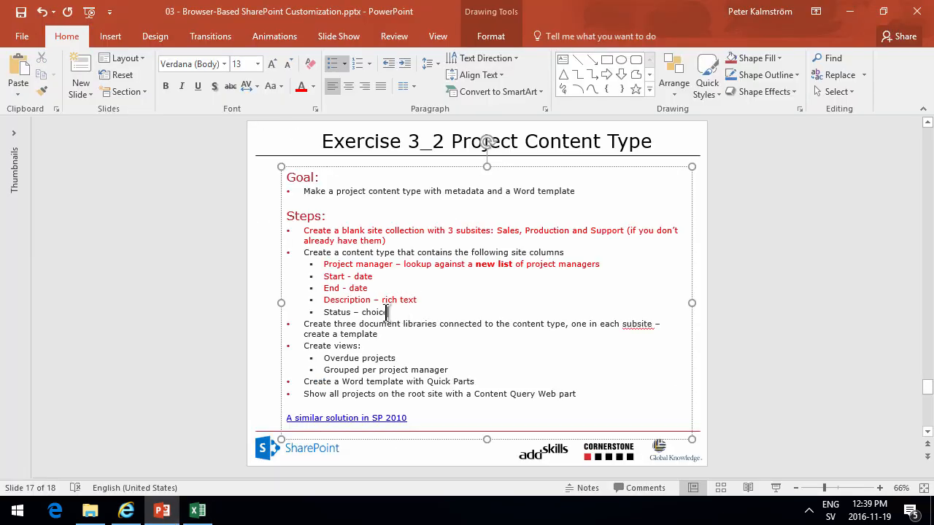
drag(395, 312, 323, 312)
click(299, 89)
click(404, 312)
drag(571, 252, 302, 252)
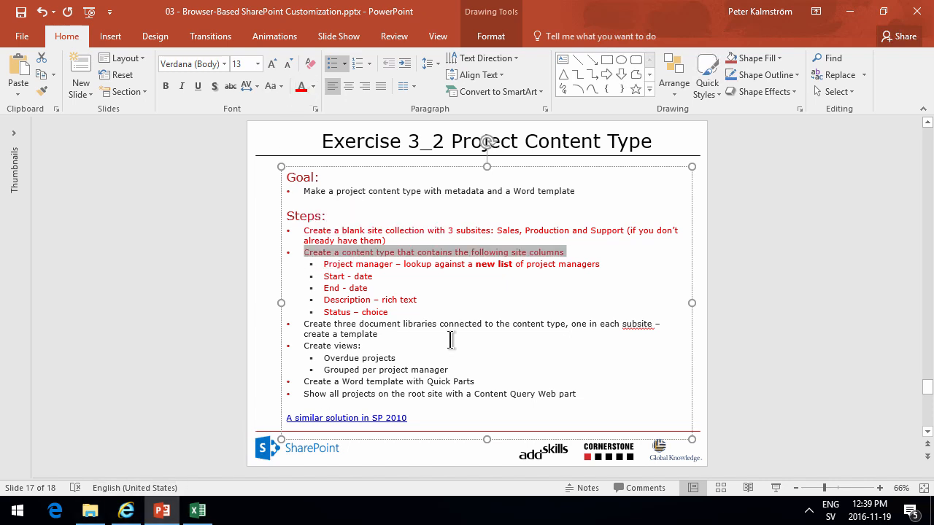
- Return to the browser and add a document library named Sales Projects to the Sales subsite
click(131, 513)
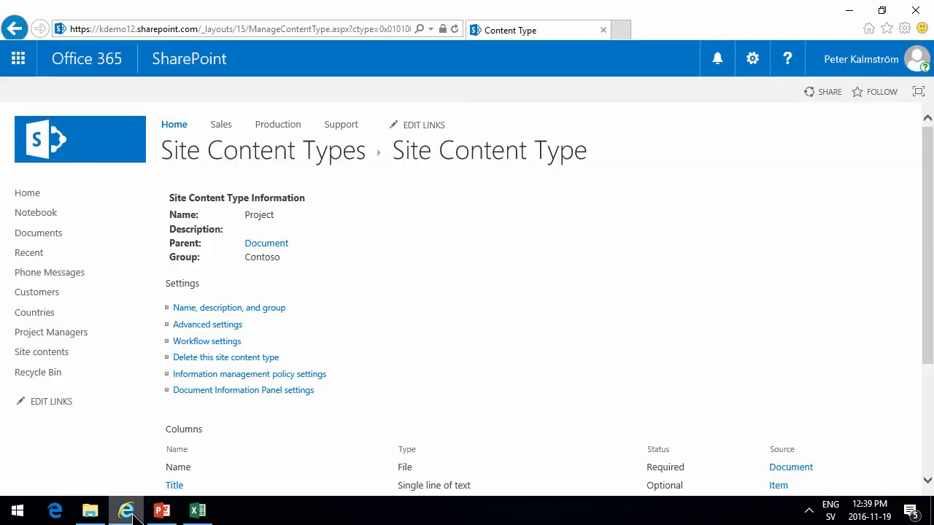
click(228, 127)
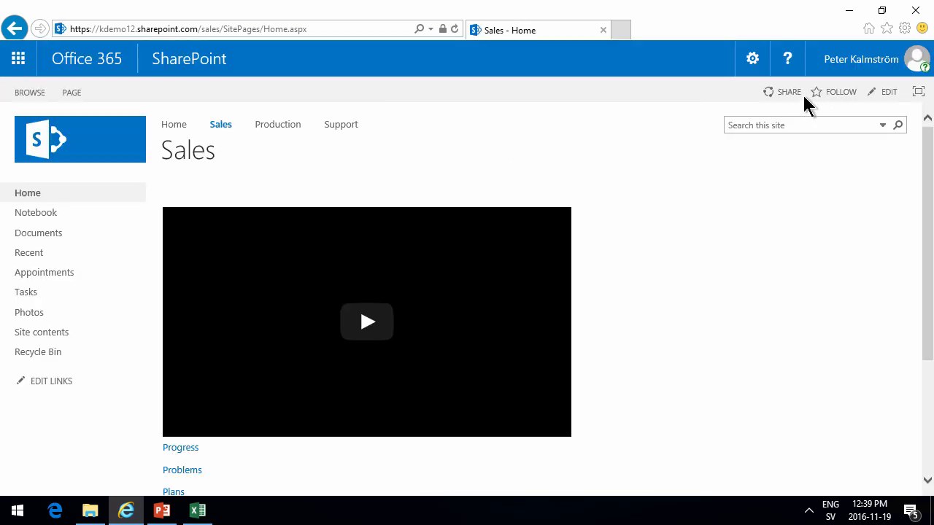
click(752, 58)
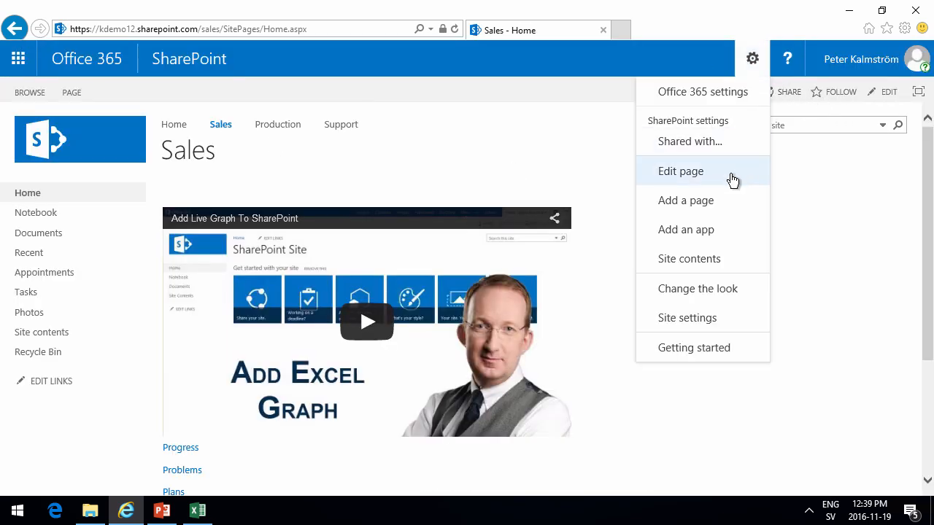
click(700, 229)
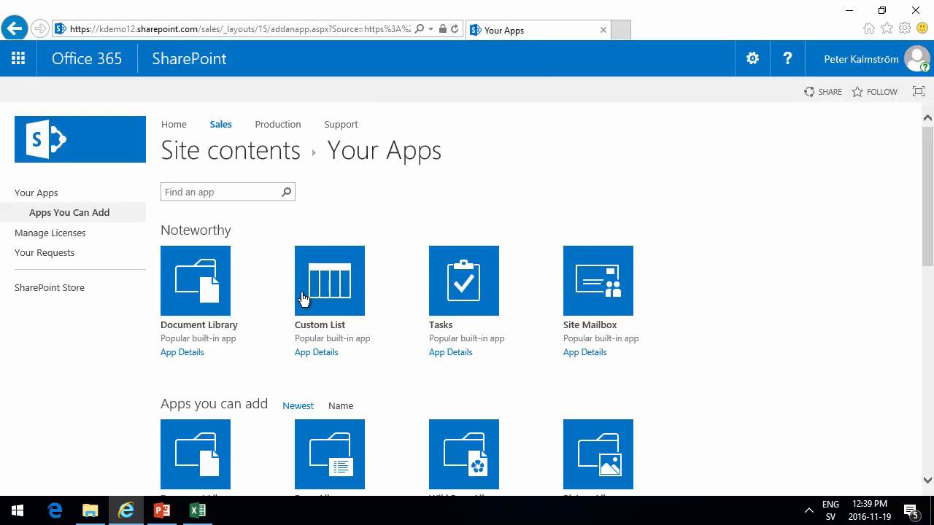
click(208, 286)
text(Sales Projects)
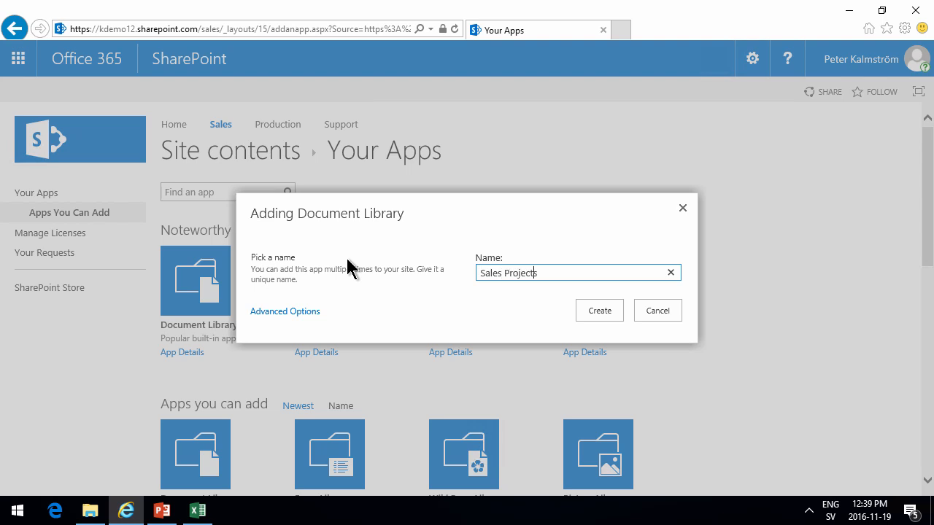
click(599, 315)
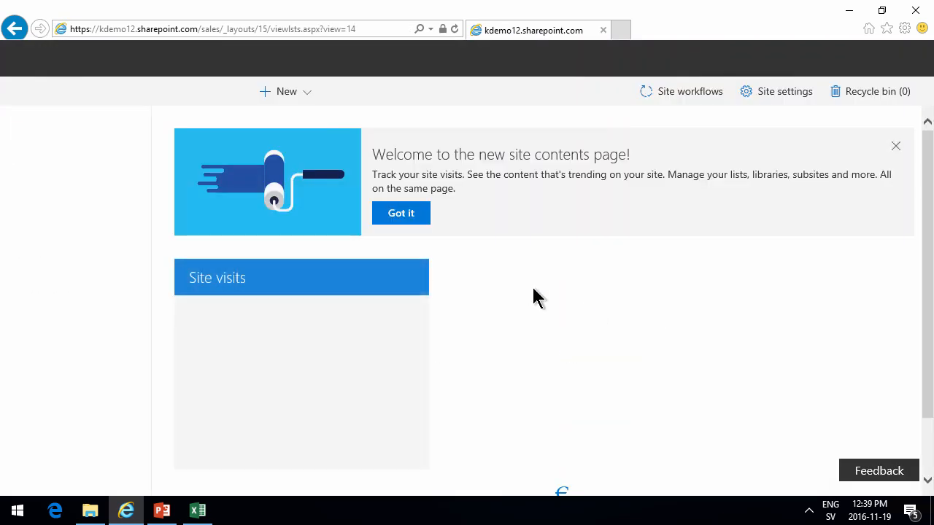
- Open the Sales Projects library's settings and set the library to display in the site's navigation
scroll(481, 357, down, 3)
scroll(471, 360, down, 2)
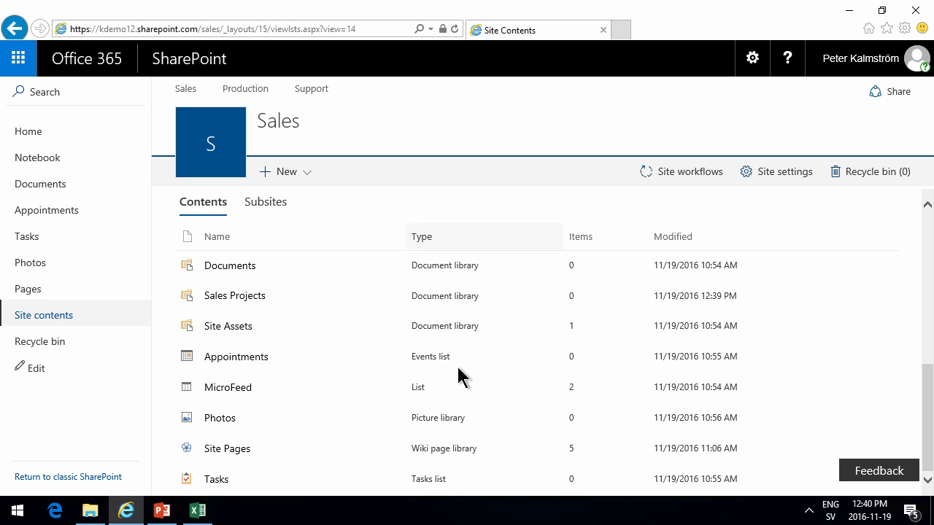
click(253, 297)
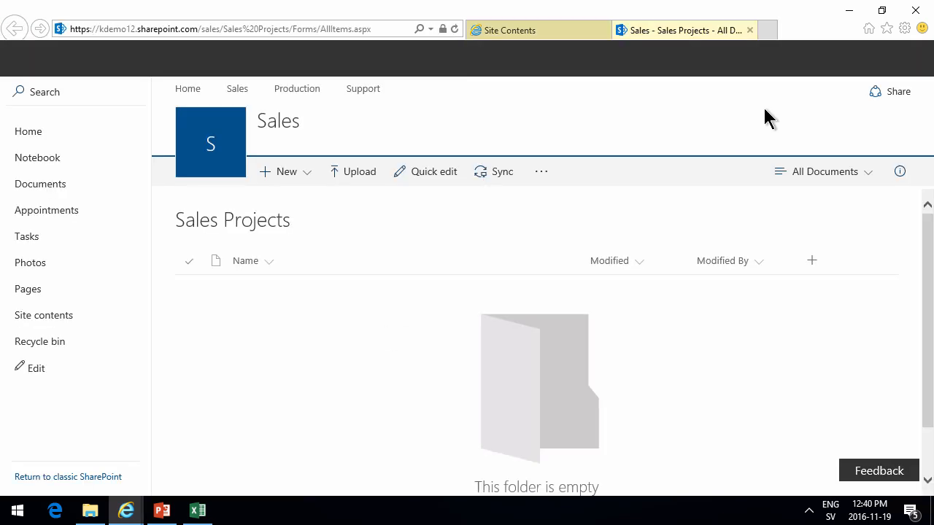
click(752, 58)
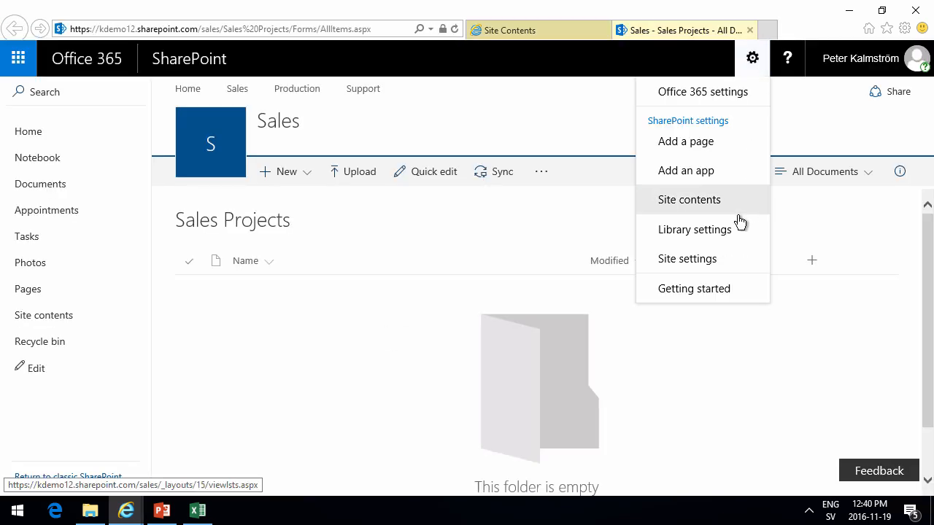
click(709, 232)
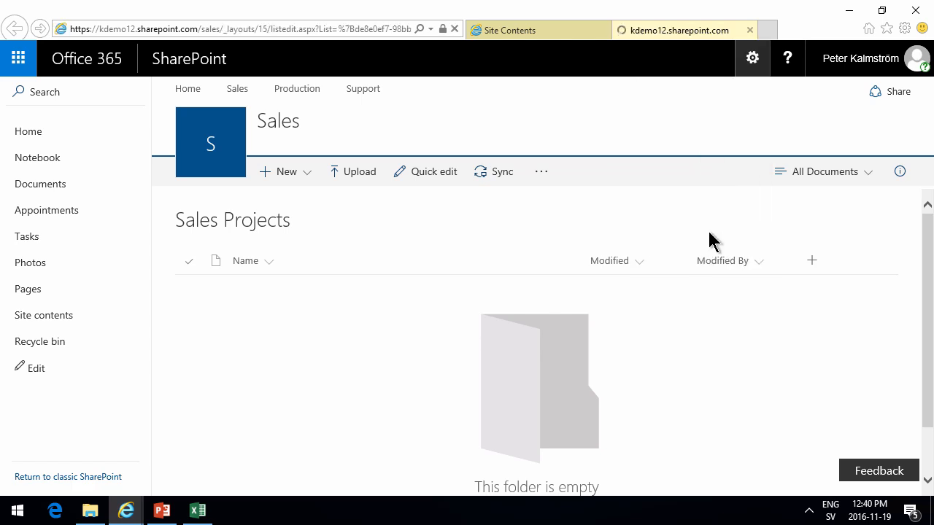
click(242, 303)
click(326, 351)
click(506, 426)
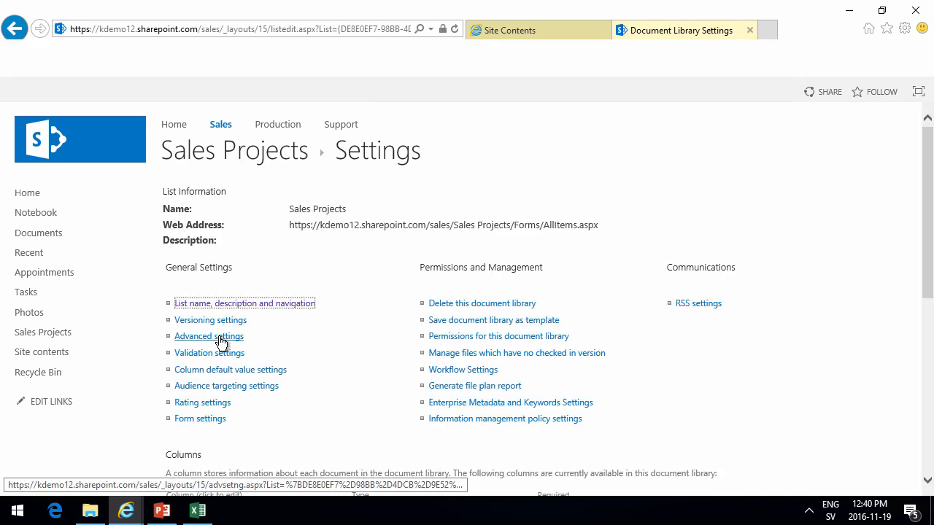
- Allow management of content types in the Sales Projects library's advanced settings and save
click(220, 338)
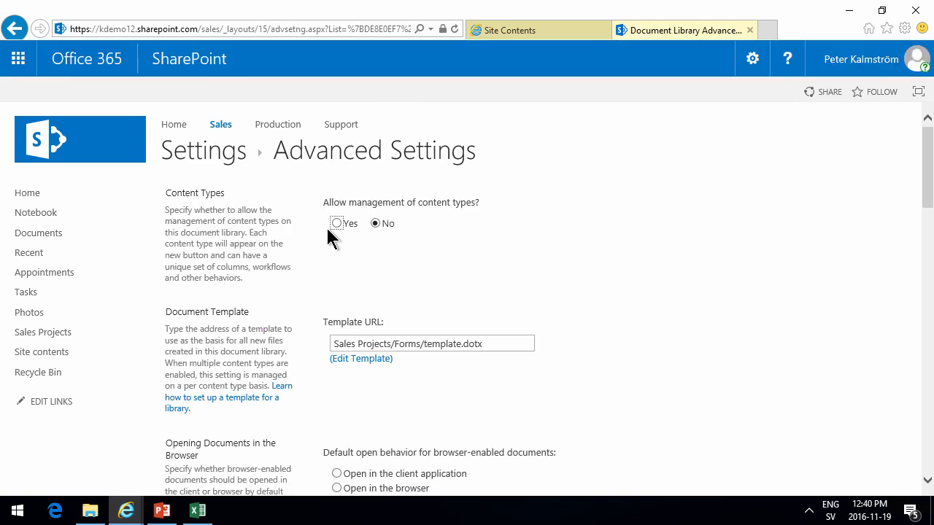
click(335, 223)
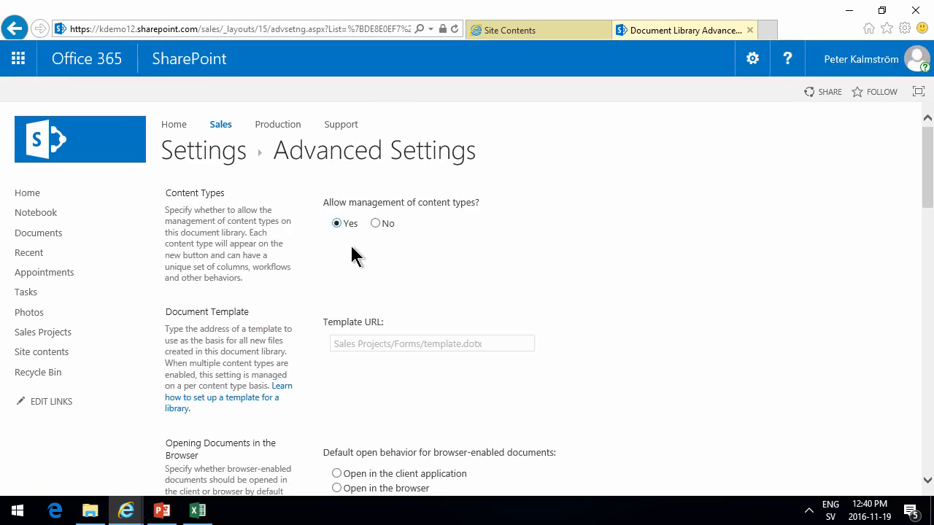
scroll(354, 261, down, 14)
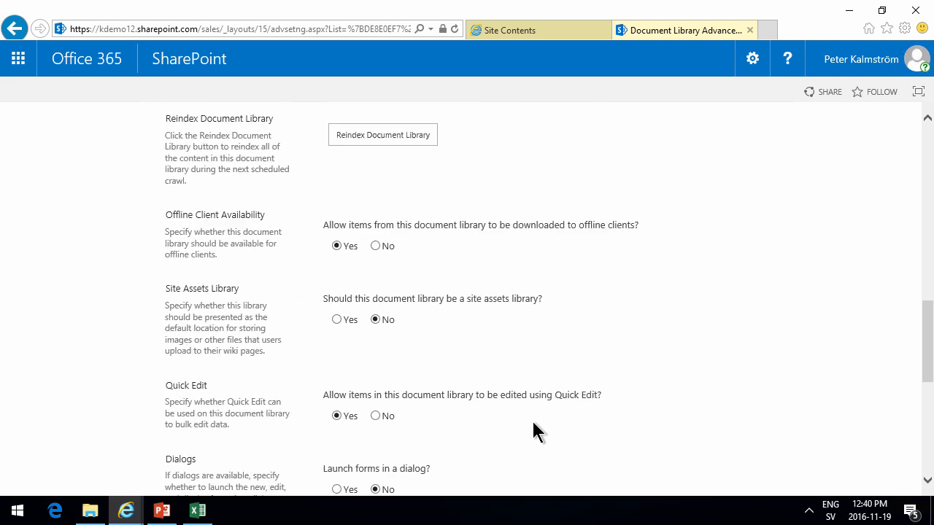
scroll(532, 431, down, 5)
click(501, 428)
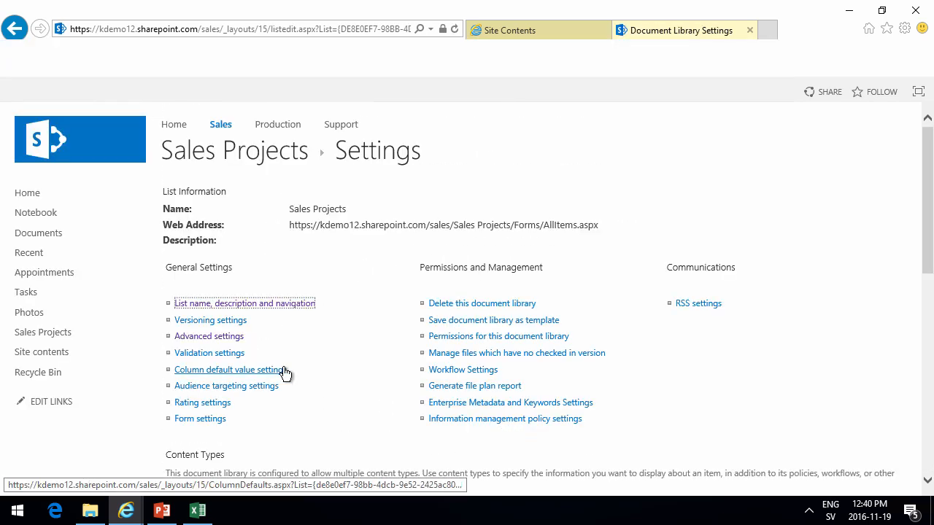
- Add the existing Project site content type from the Contoso group to the Sales Projects library
scroll(284, 372, down, 3)
scroll(284, 376, down, 1)
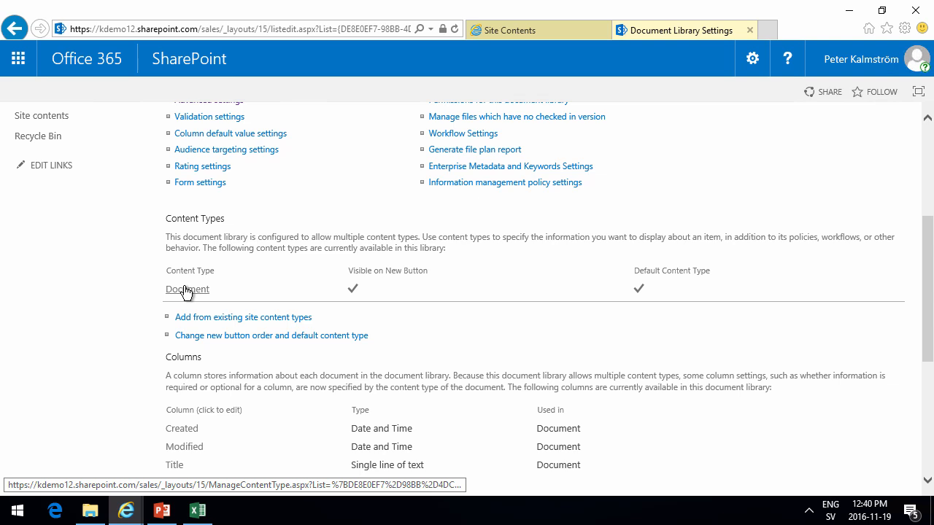
click(224, 319)
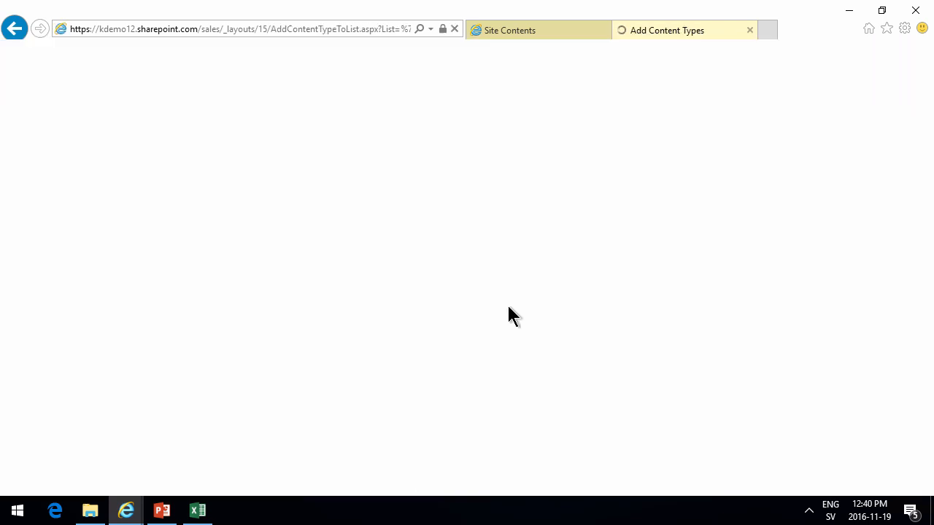
click(462, 217)
click(447, 232)
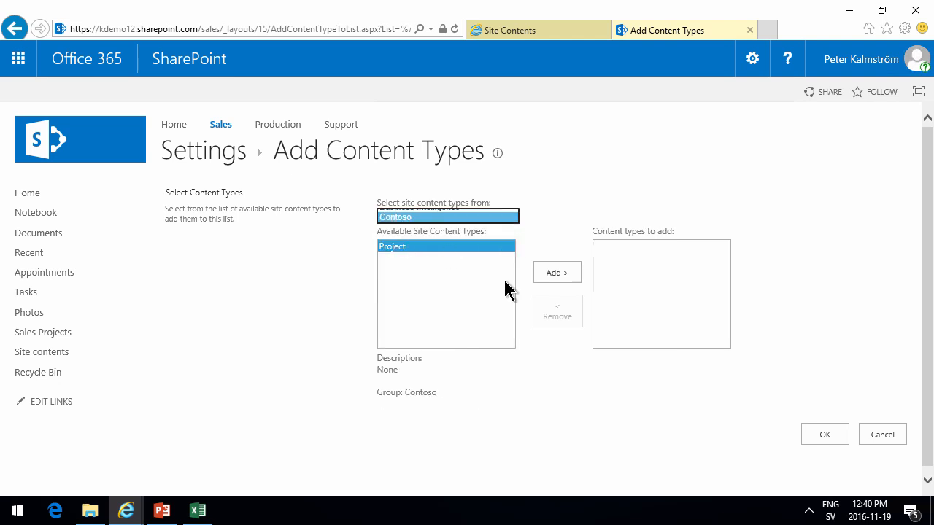
click(550, 275)
click(825, 435)
- Check which content types are offered for new items in the Sales Projects library, and reload the library page
click(306, 178)
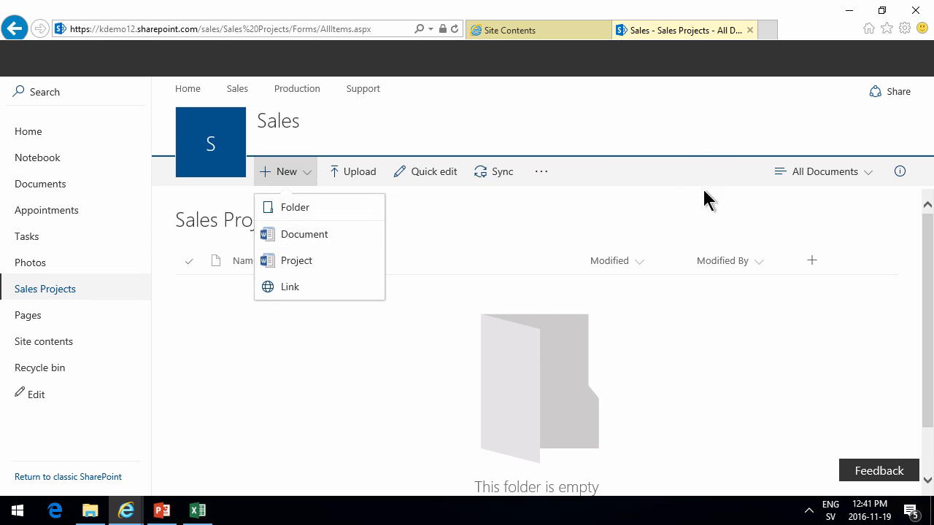
click(369, 371)
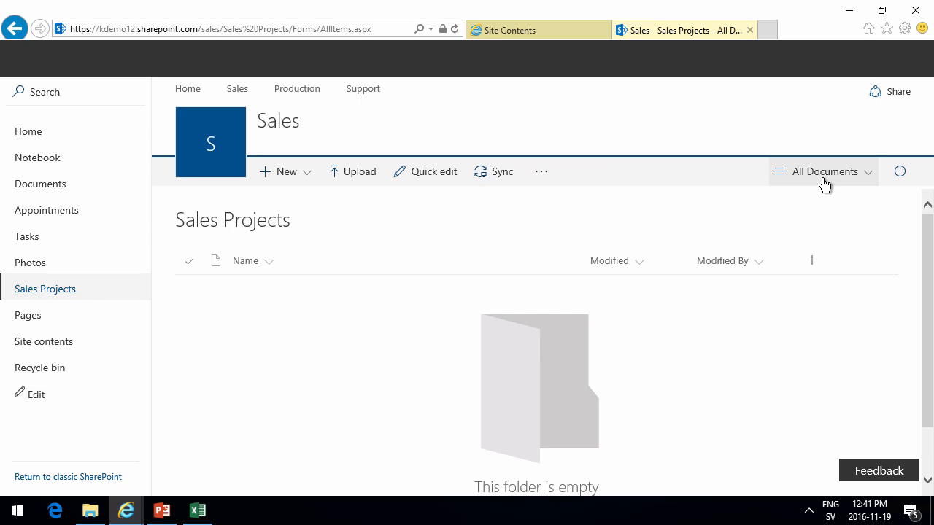
click(454, 28)
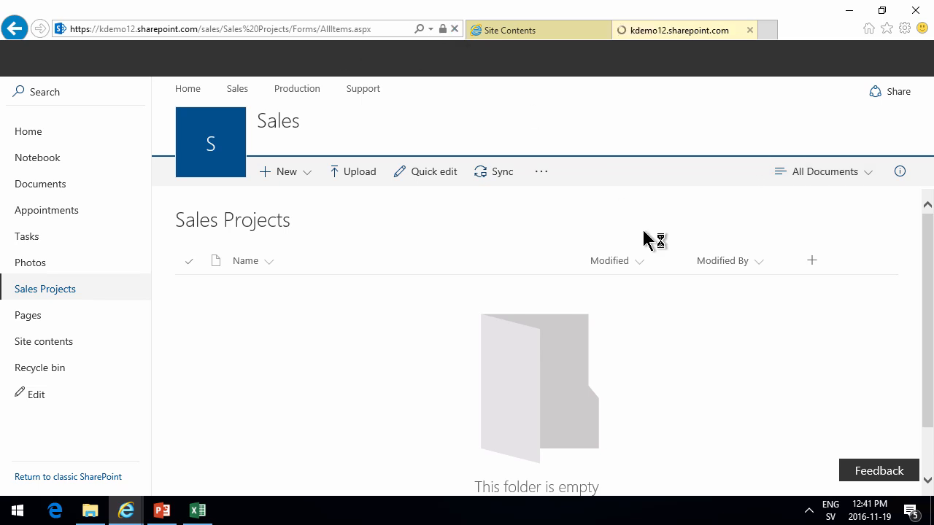
- Delete the Document content type from the Sales Projects library and review the library's columns
click(752, 58)
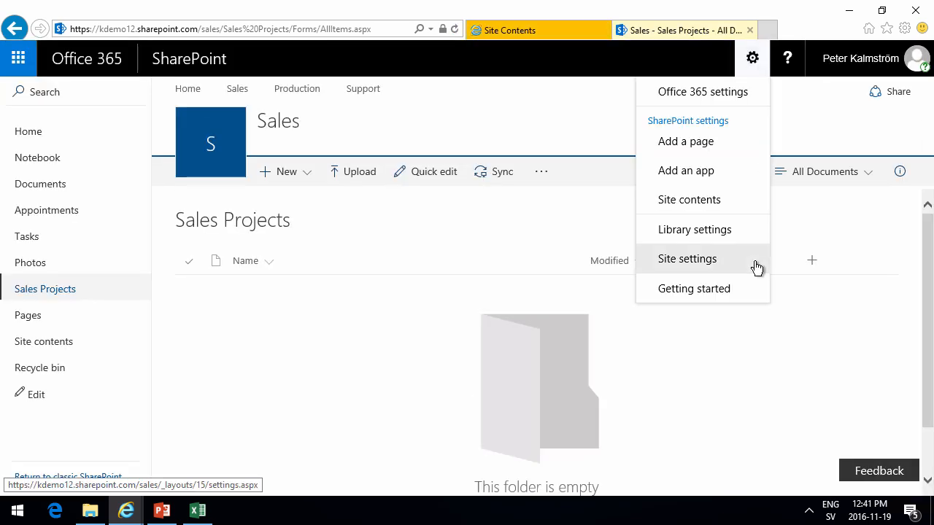
click(702, 230)
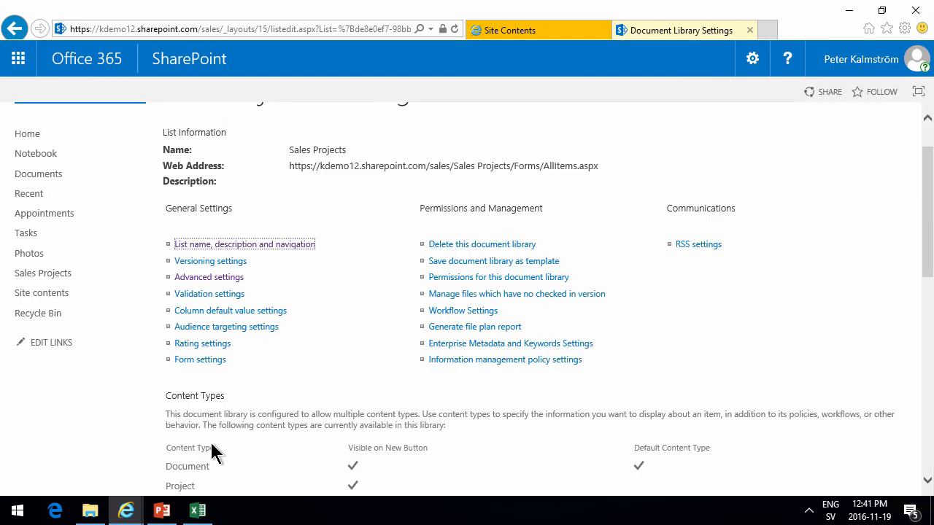
scroll(154, 350, down, 2)
click(182, 407)
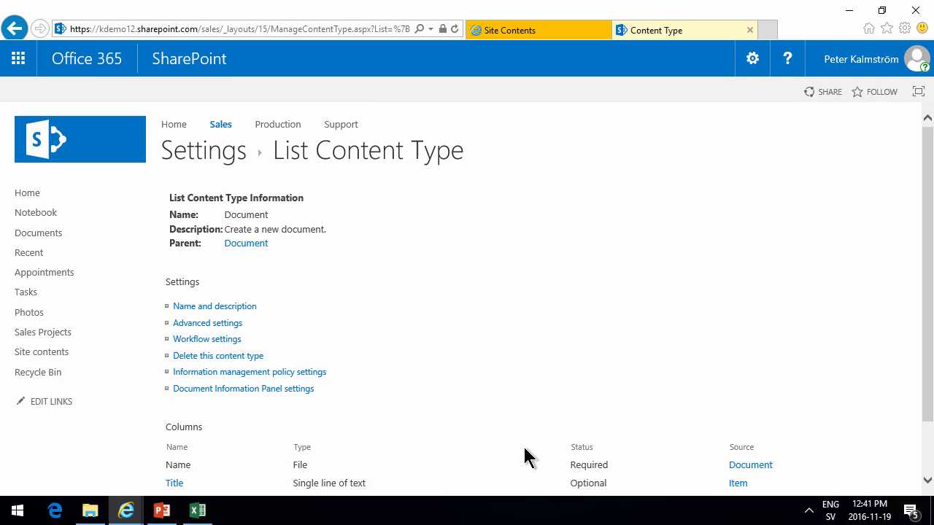
click(216, 356)
click(495, 310)
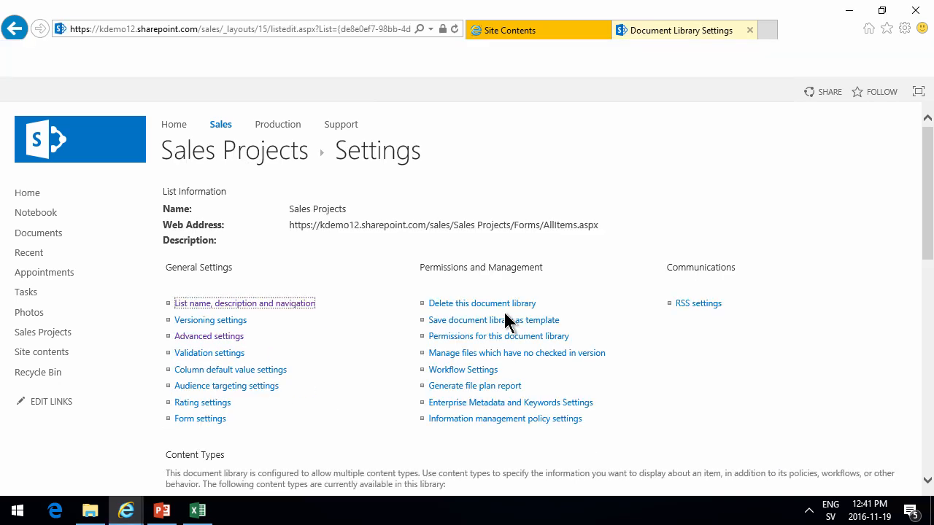
scroll(306, 350, down, 5)
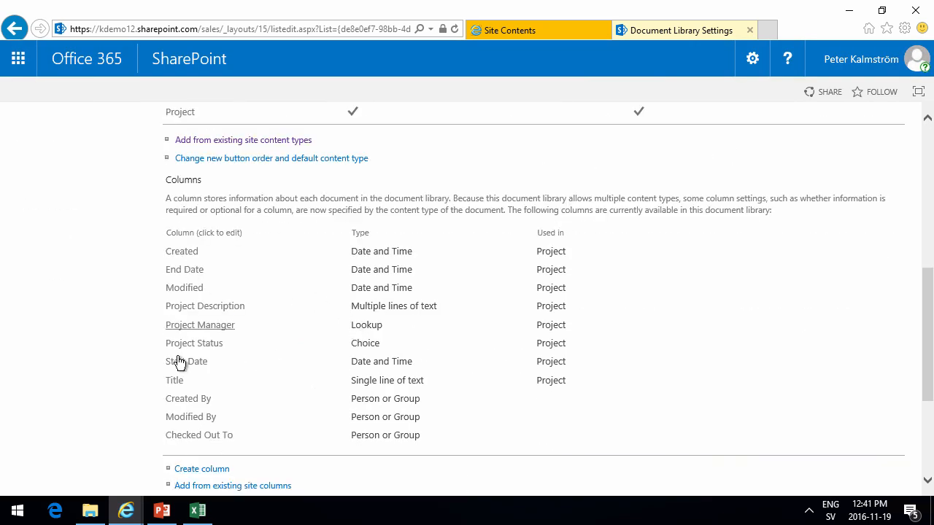
- Open the Sales Projects library's All Documents view for editing and display the Project Manager, Project Status, End Date and Start Date columns
scroll(197, 437, down, 3)
click(205, 430)
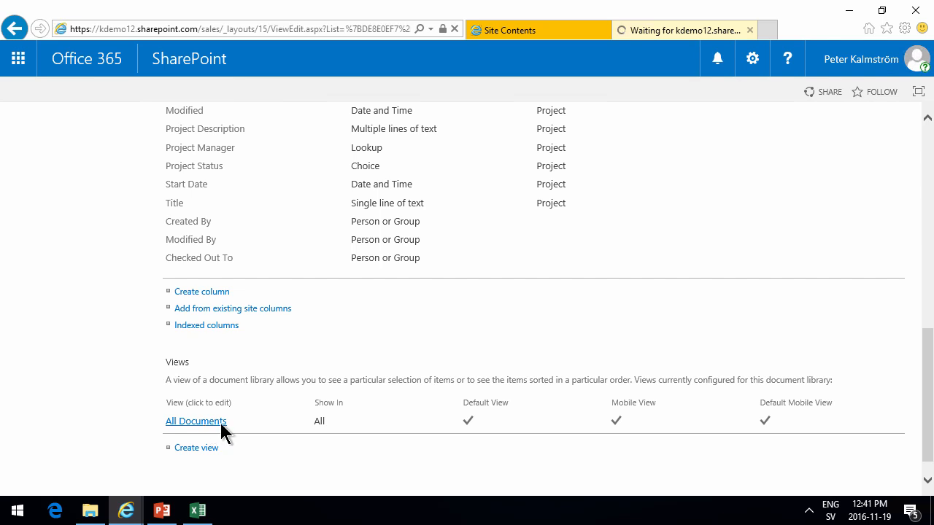
scroll(577, 409, down, 3)
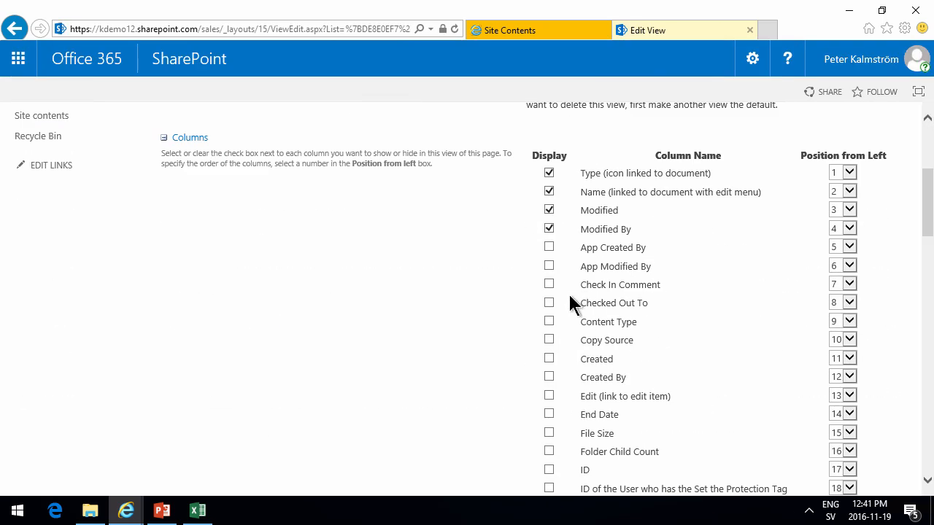
scroll(559, 386, down, 2)
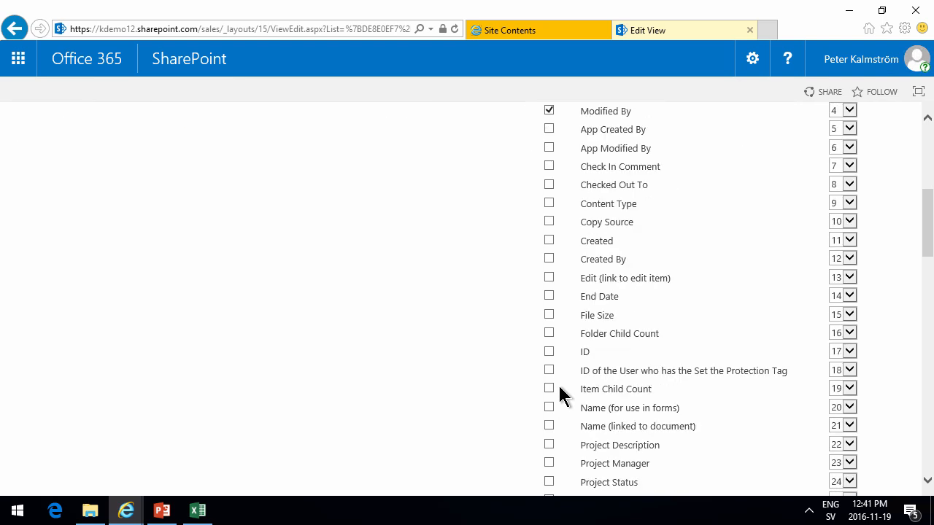
click(548, 404)
click(549, 423)
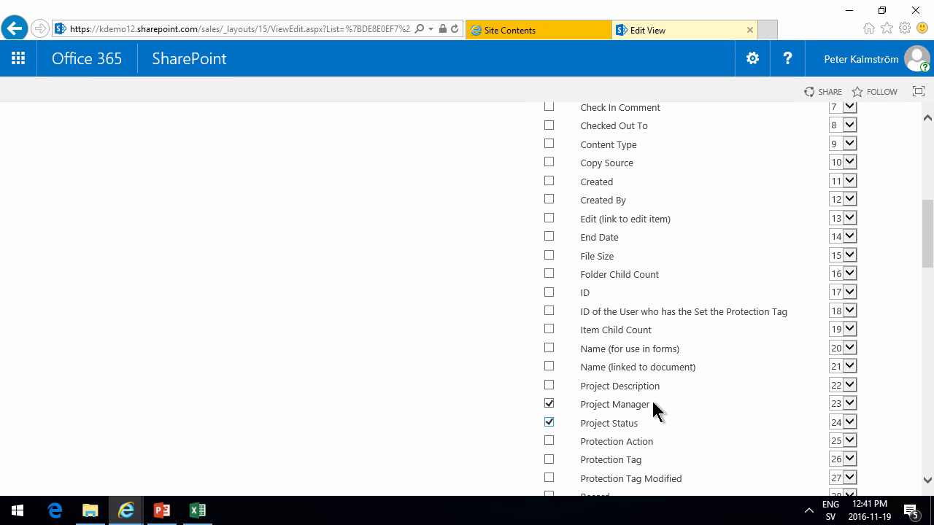
click(548, 238)
scroll(611, 377, down, 2)
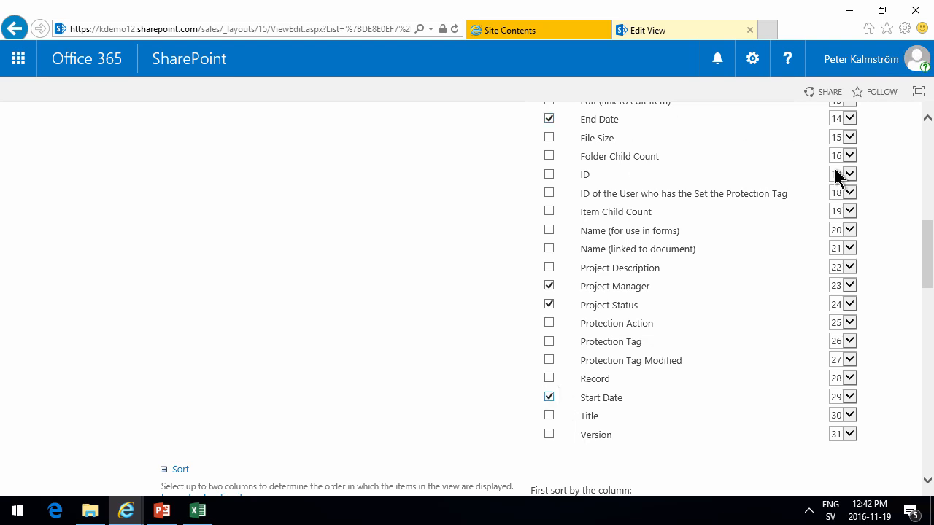
- Set the Start Date column's position from left to 14 and save the view
click(848, 400)
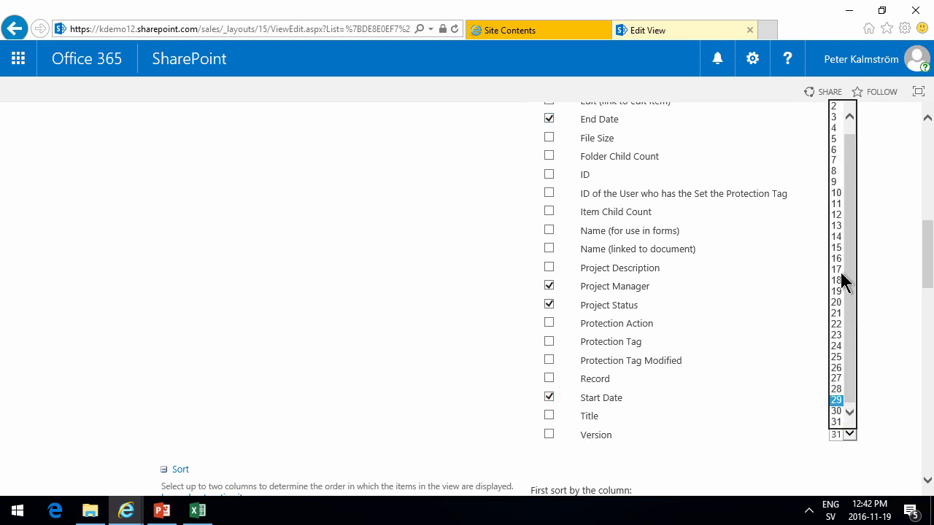
click(837, 237)
drag(928, 250, 929, 135)
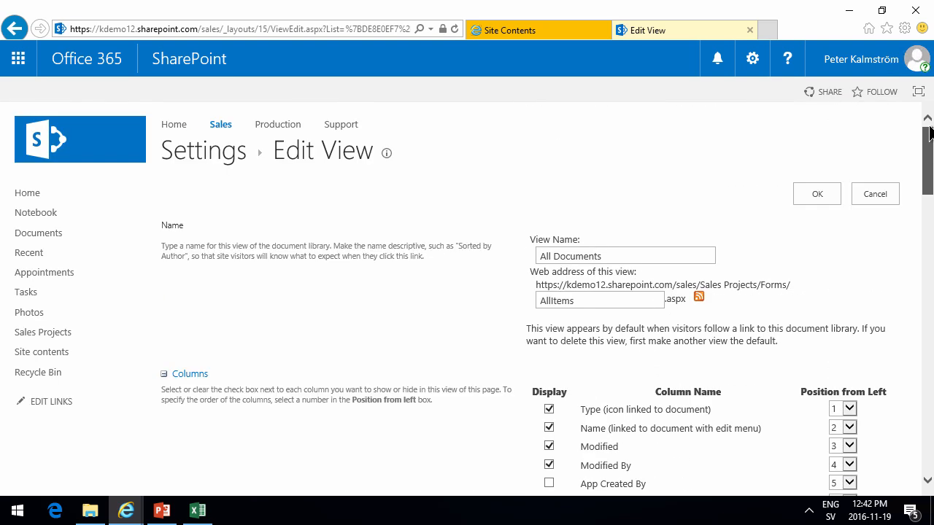
click(830, 194)
- Check the new-item choices in the Sales Projects library and narrow the Name column so more of the project columns fit
click(309, 177)
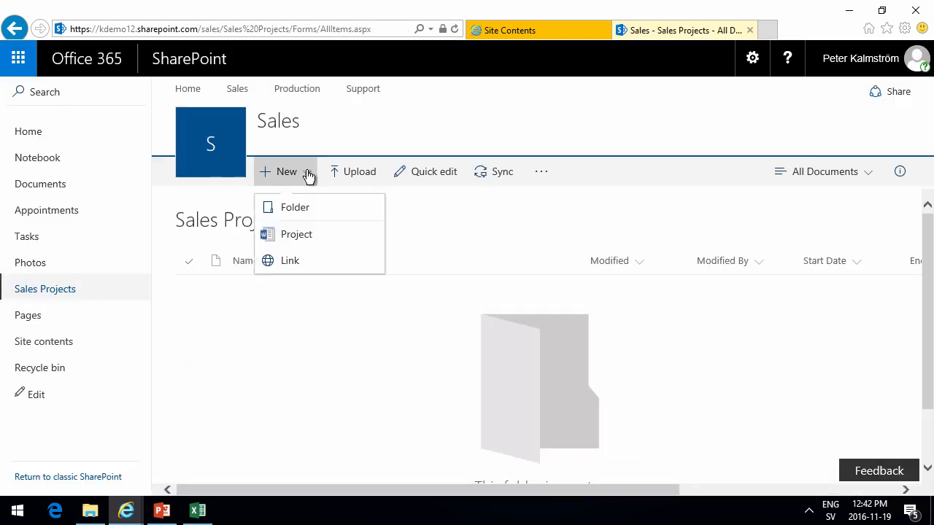
click(309, 177)
drag(458, 491, 683, 490)
drag(290, 510, 295, 504)
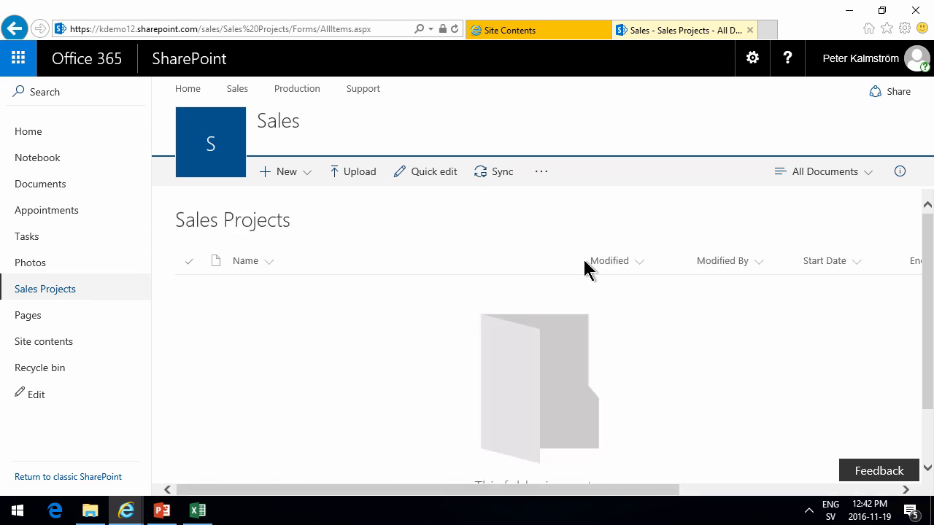
drag(556, 267, 398, 266)
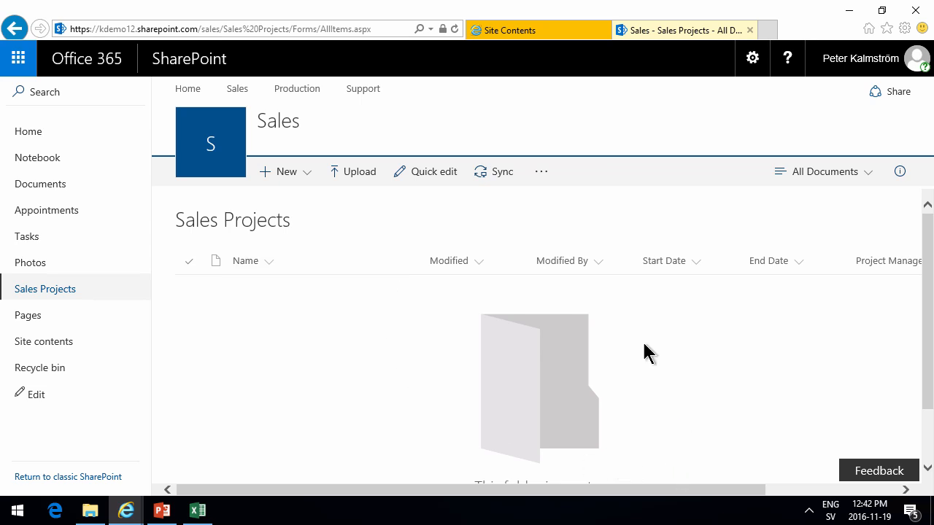
drag(740, 491, 671, 493)
- Create a new Project document in the Sales Projects library and open it in desktop Word for editing
click(308, 173)
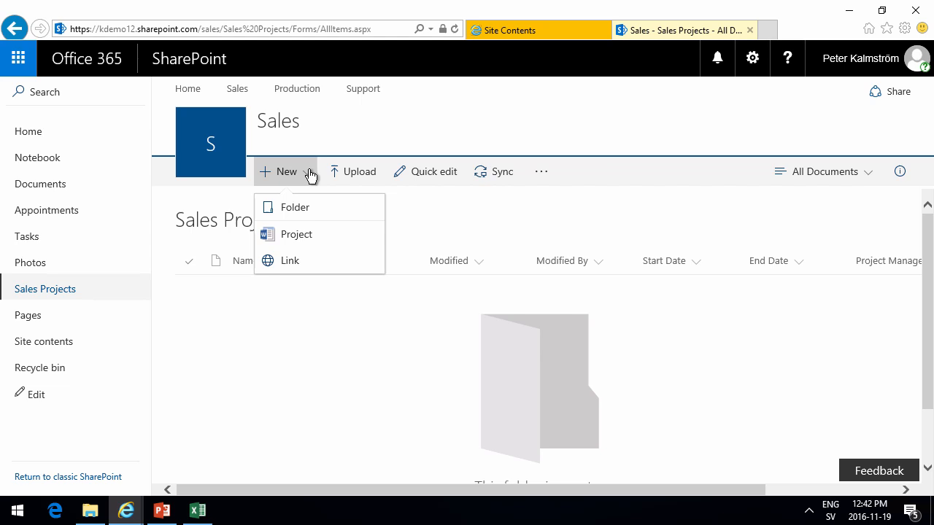
click(294, 235)
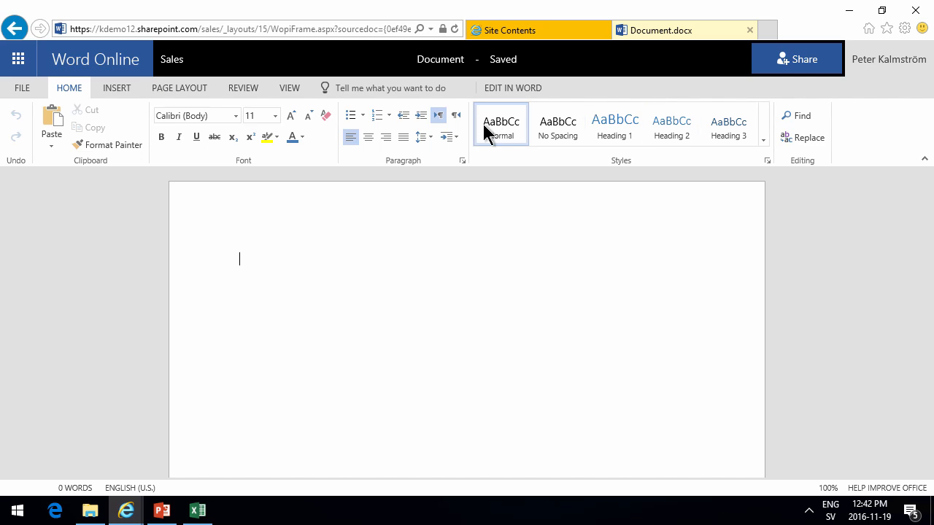
click(504, 89)
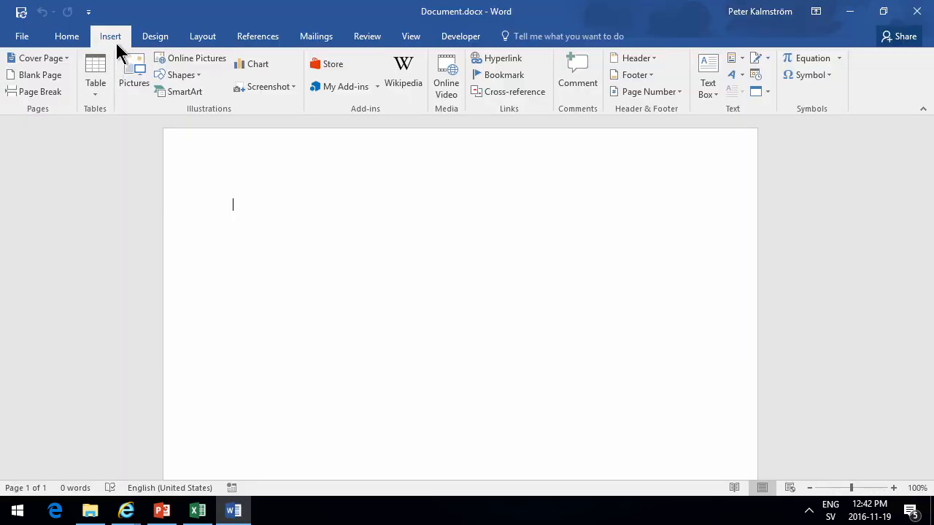
- Insert a two-column, four-row table labelled Project Title, Project Manager, Start Date and End Date, with the text Description below it
click(96, 94)
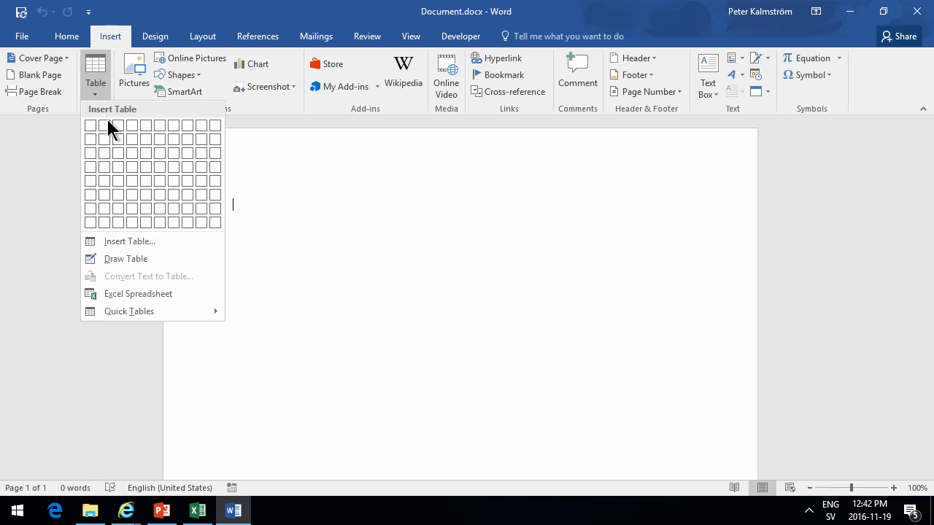
click(102, 163)
text(Project Title)
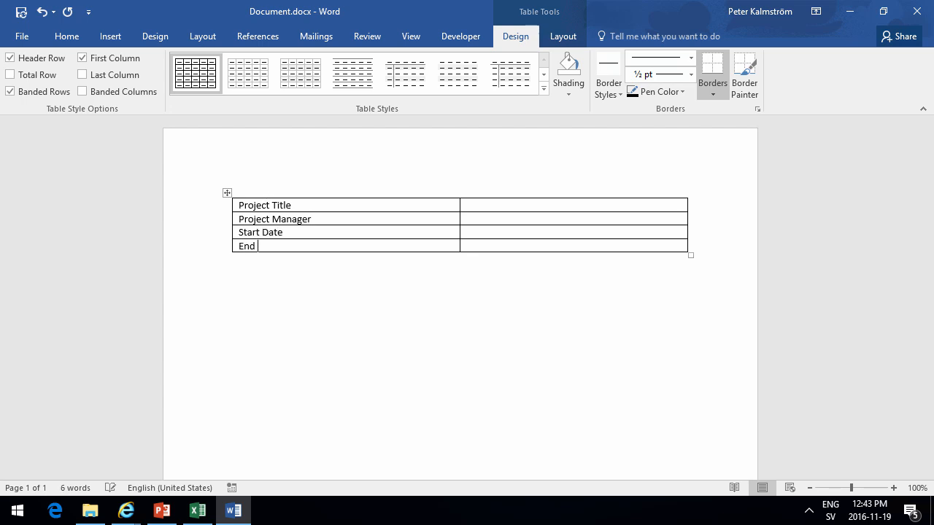
click(273, 287)
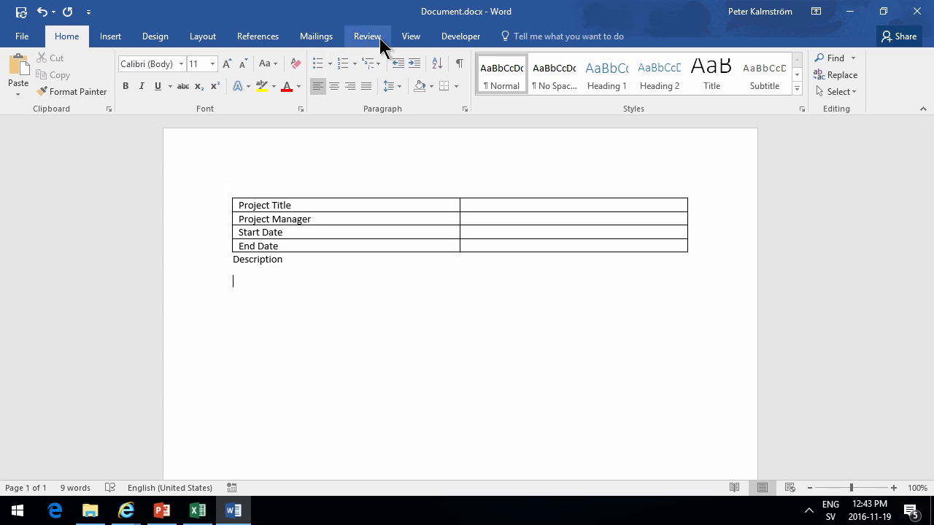
- Narrow the table's label column and insert the Title document property beside Project Title
click(472, 208)
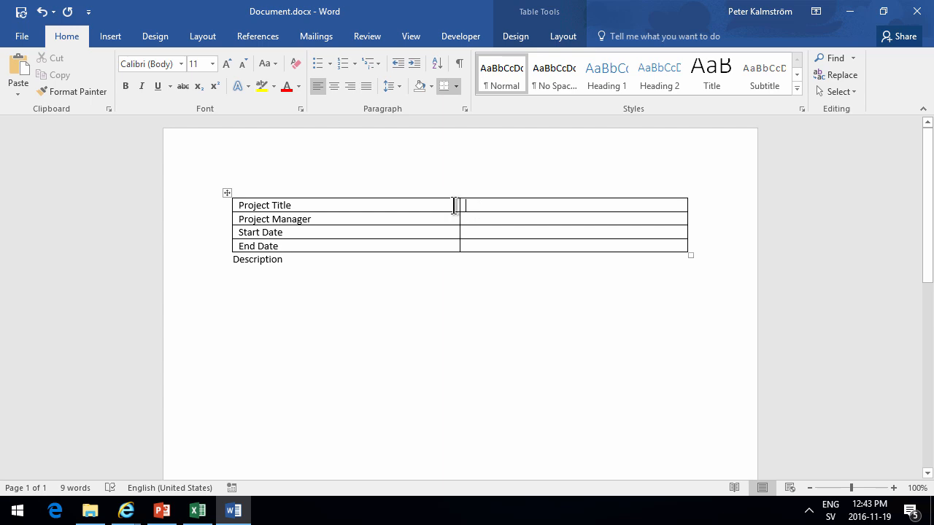
drag(460, 207, 355, 220)
click(122, 42)
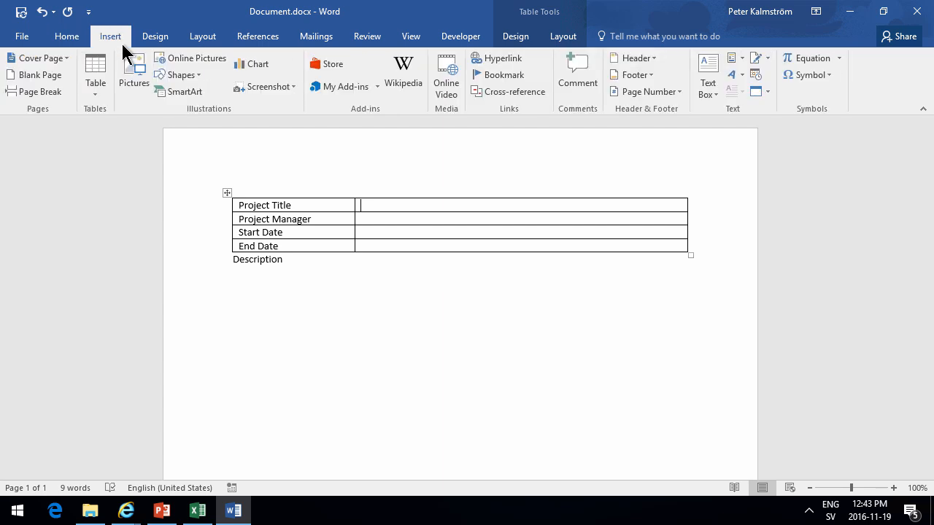
click(737, 60)
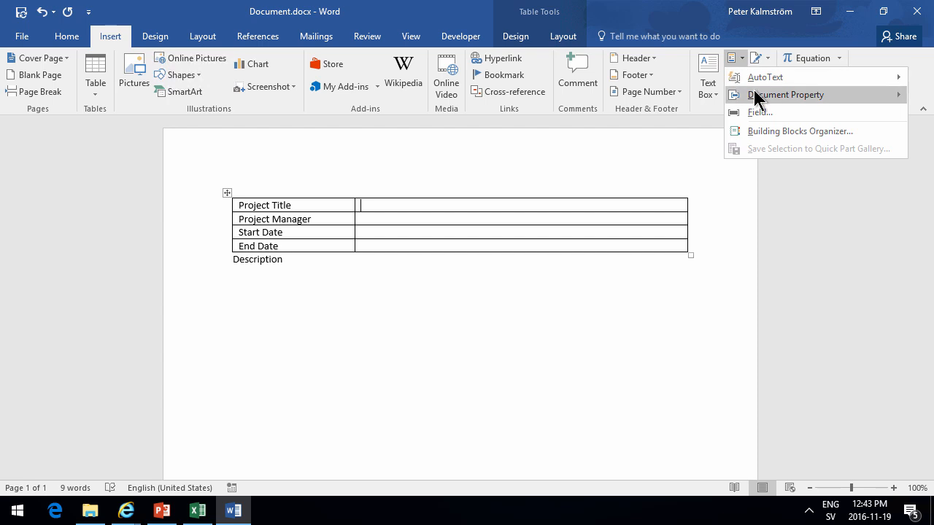
mouse_move(755, 91)
drag(719, 272, 720, 346)
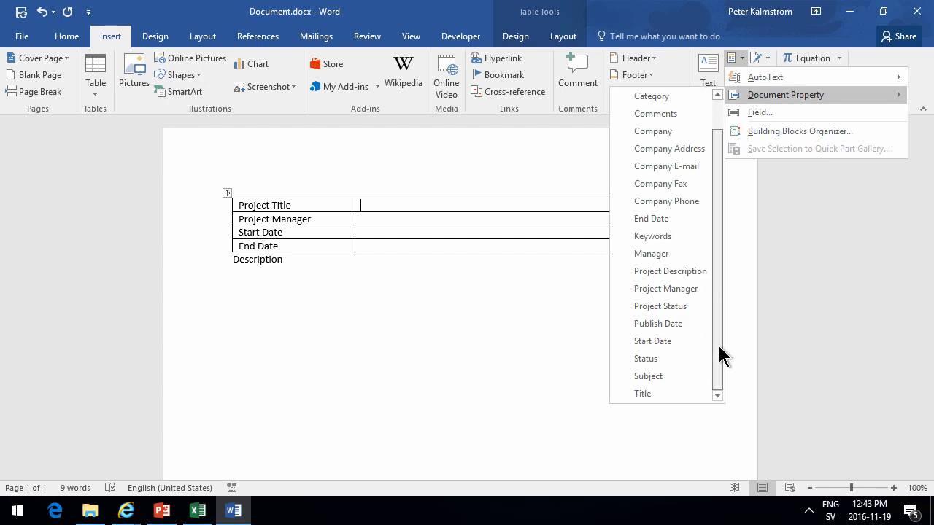
click(654, 391)
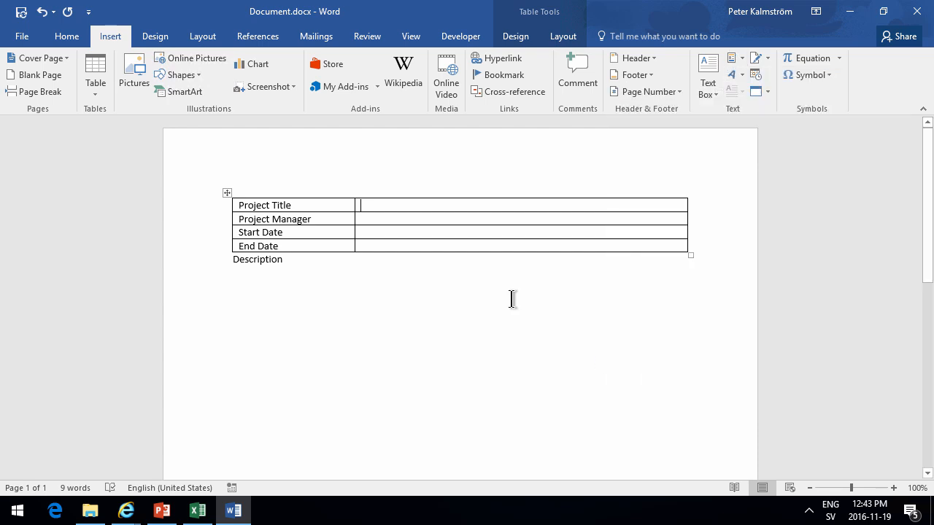
- Insert the Project Manager document property beside the Project Manager label and check the choices it offers
click(385, 221)
click(740, 59)
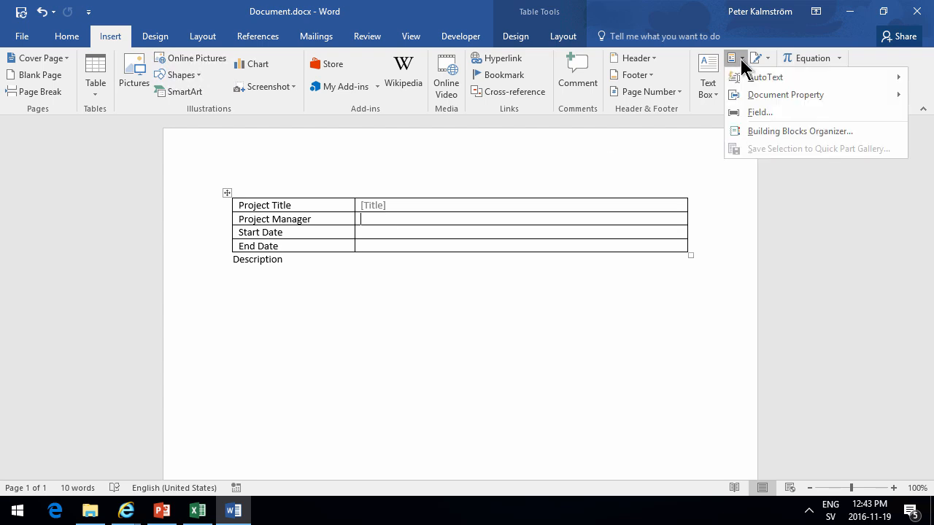
mouse_move(785, 100)
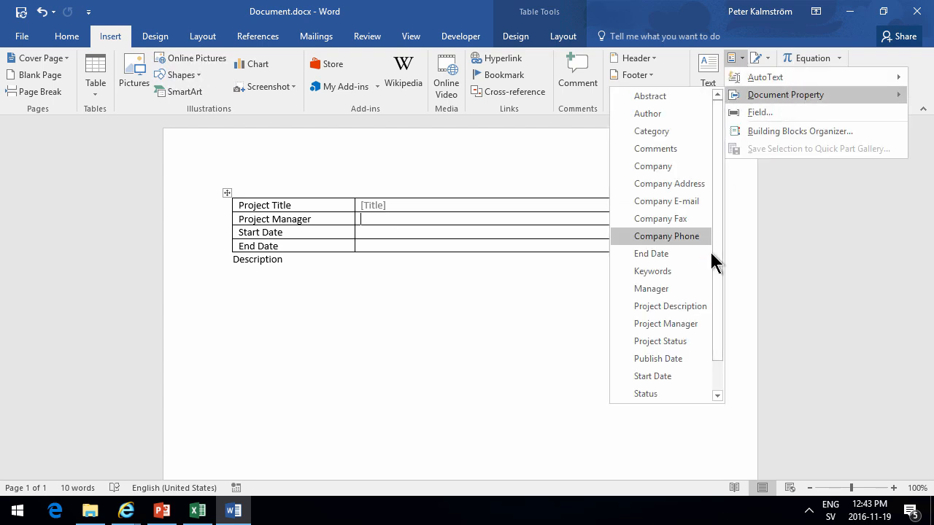
click(686, 330)
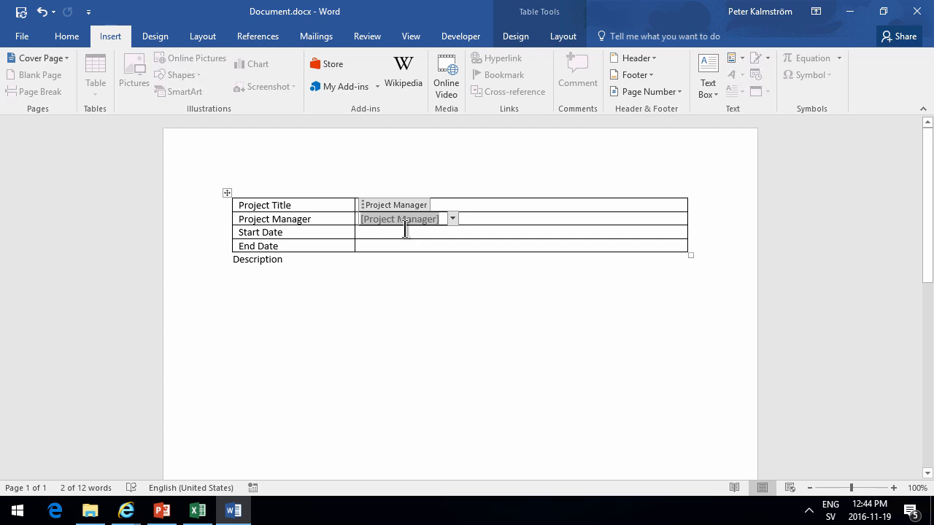
click(398, 229)
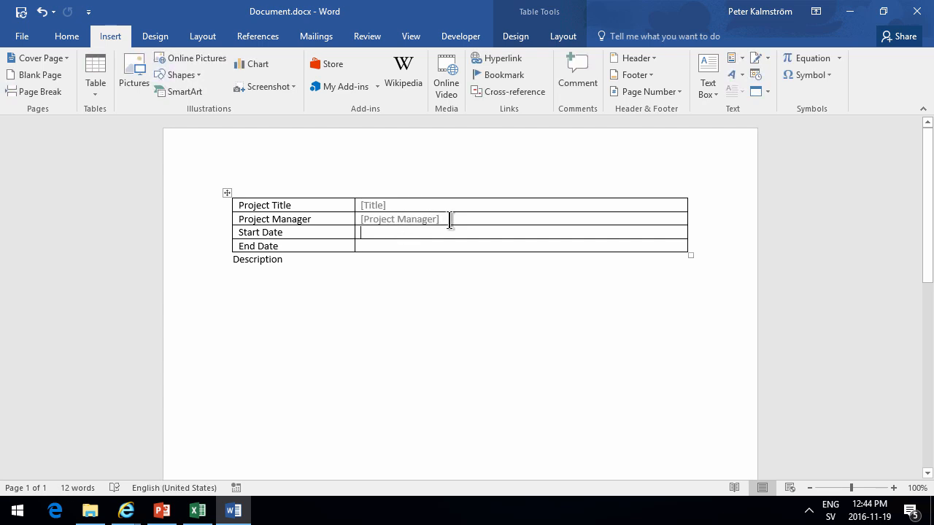
click(443, 221)
click(450, 219)
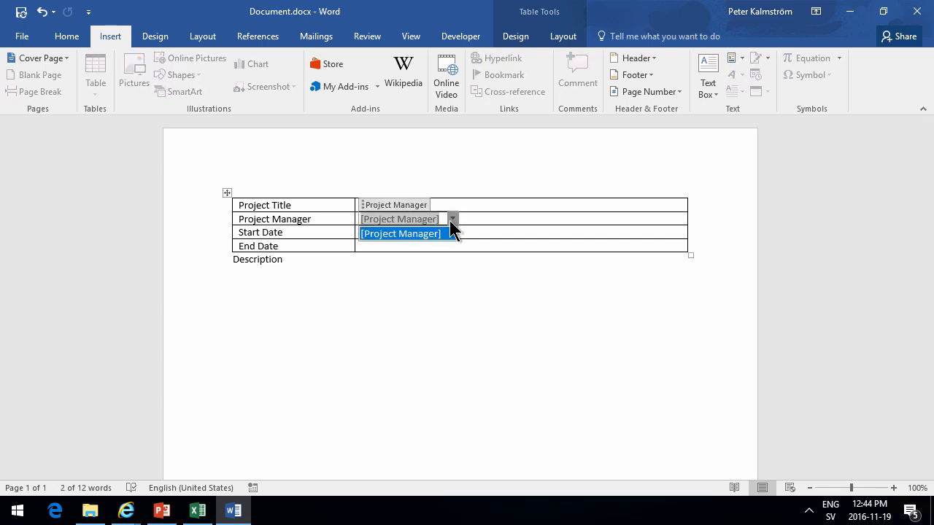
click(449, 220)
- Insert the Start Date and End Date document properties beside their labels in the table
click(454, 232)
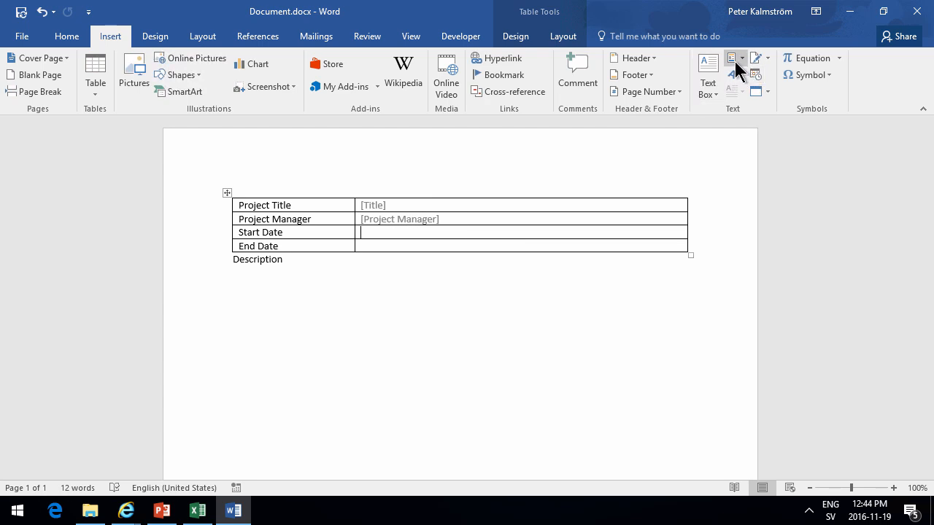
click(735, 61)
mouse_move(773, 94)
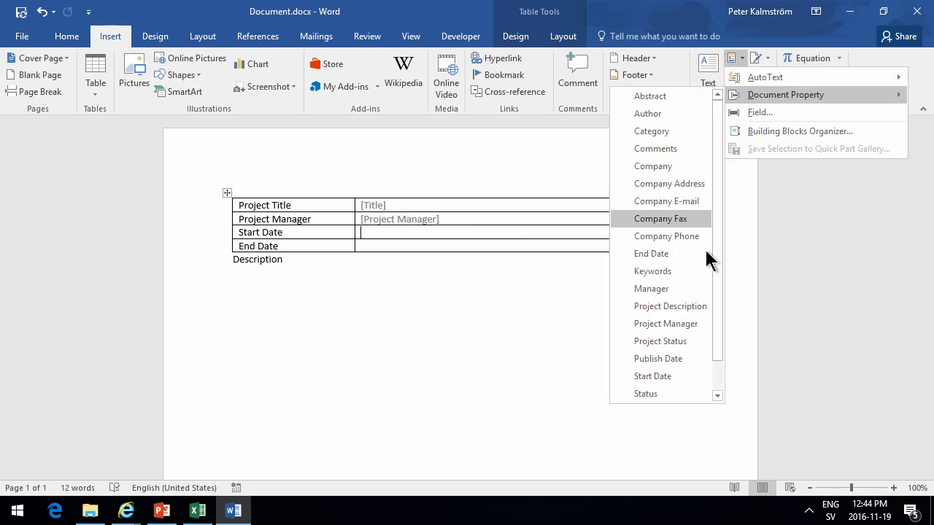
click(660, 377)
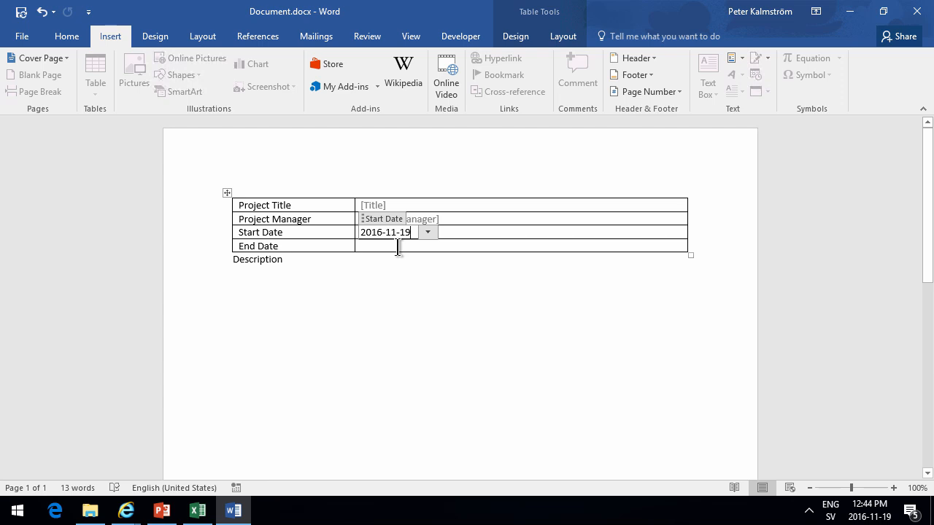
click(398, 247)
click(737, 60)
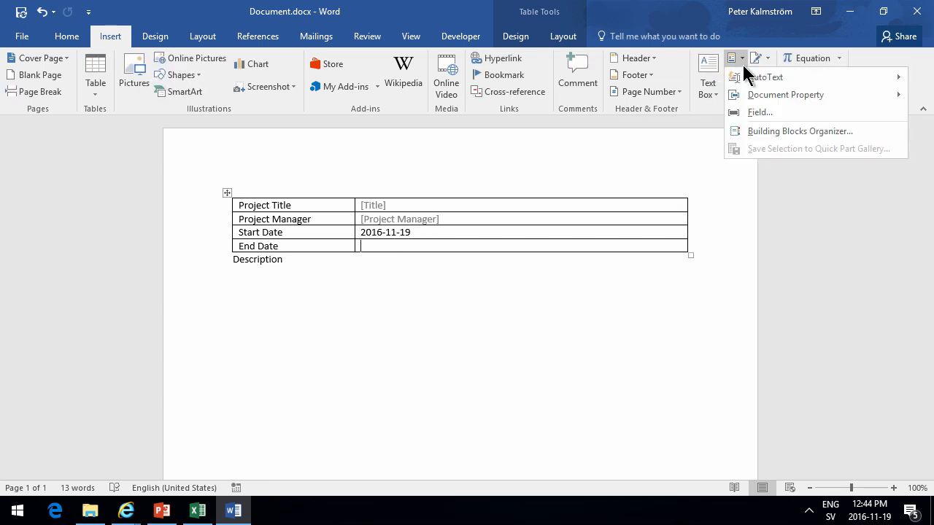
mouse_move(758, 96)
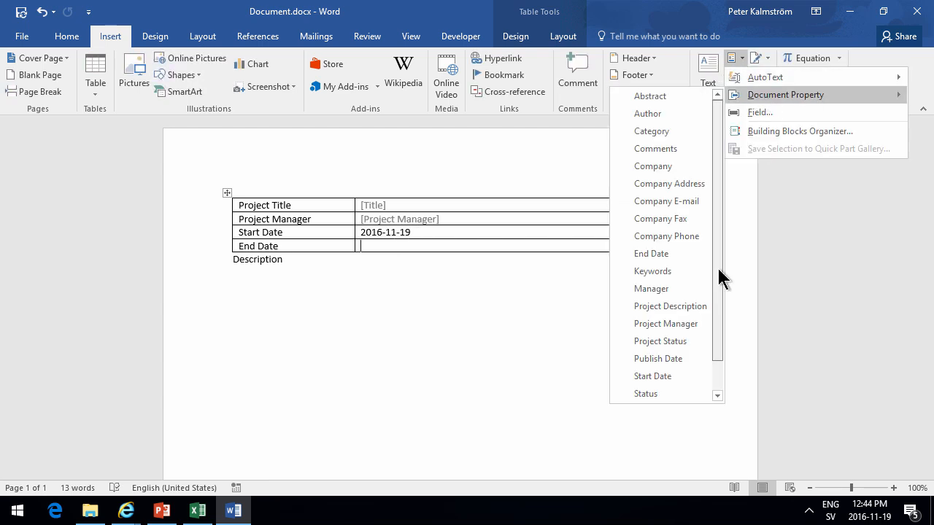
click(666, 254)
- Insert the Project Description document property on the line below Description
click(300, 285)
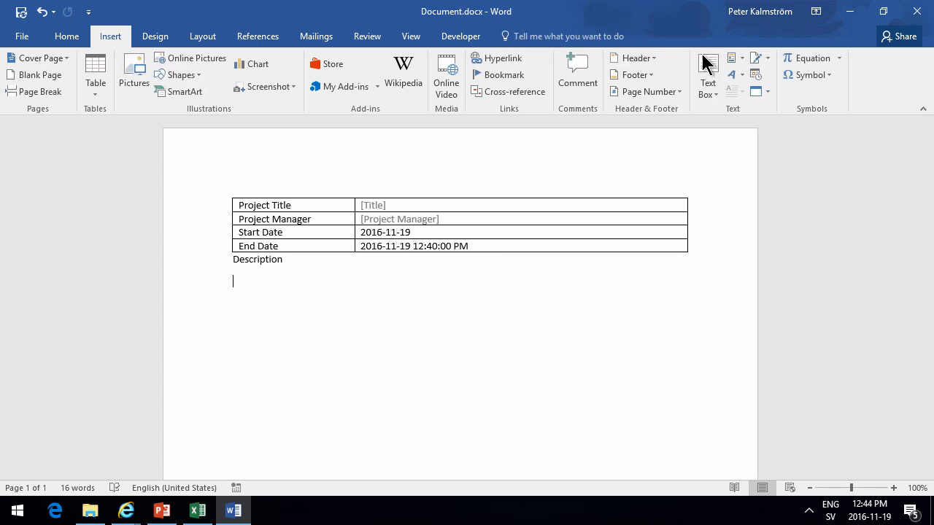
click(739, 59)
mouse_move(748, 102)
scroll(694, 267, down, 1)
click(694, 273)
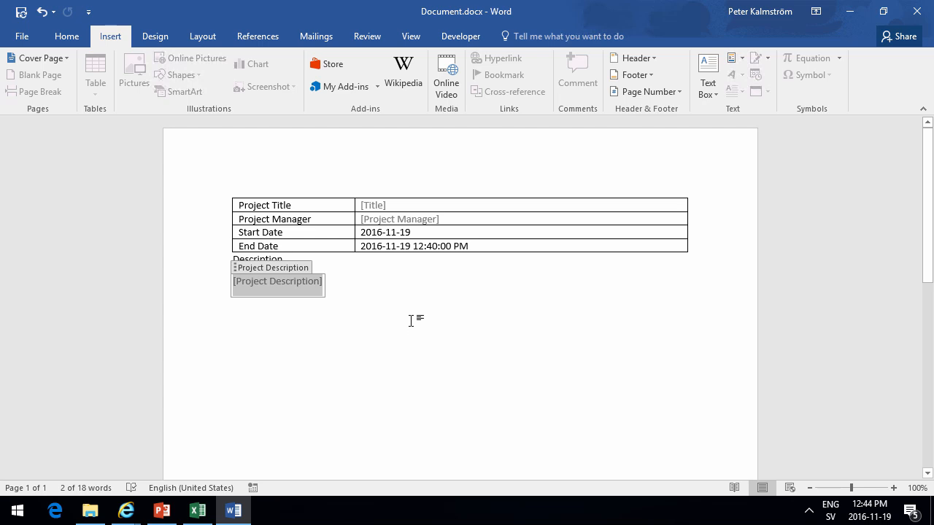
- Save a copy of the document to the Desktop as Project Template.docx
click(22, 42)
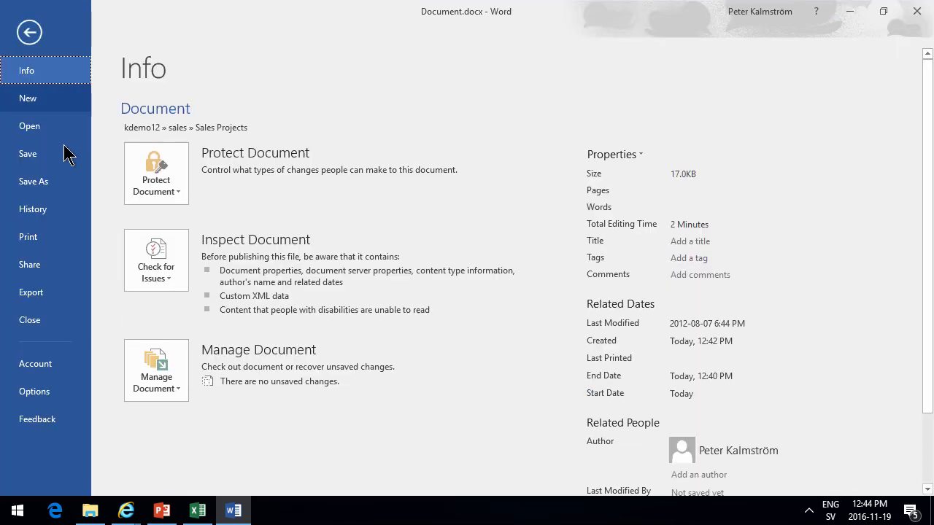
click(64, 182)
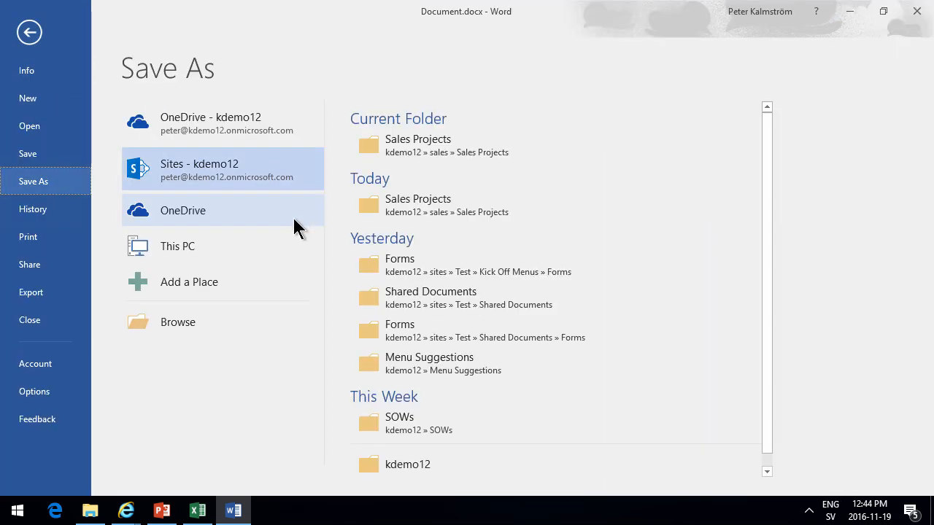
click(182, 321)
click(67, 87)
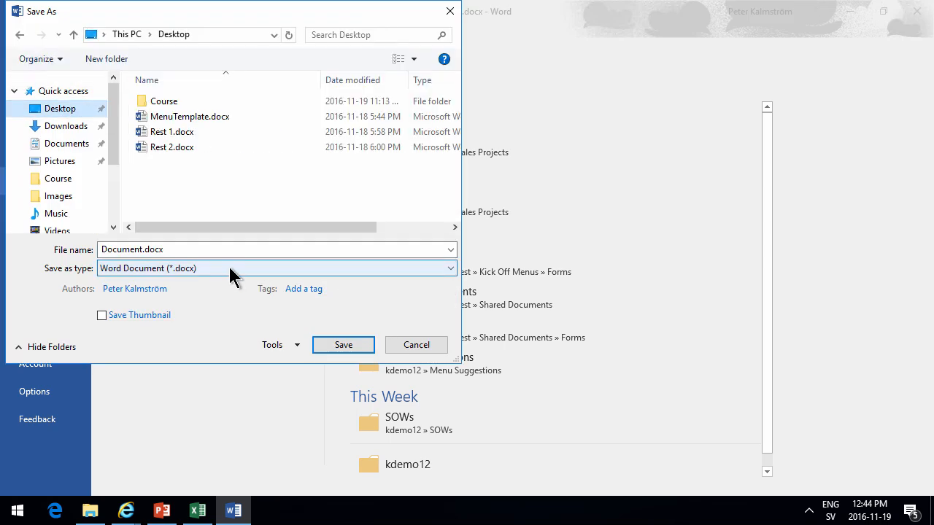
drag(134, 249, 100, 249)
text(Project Templat)
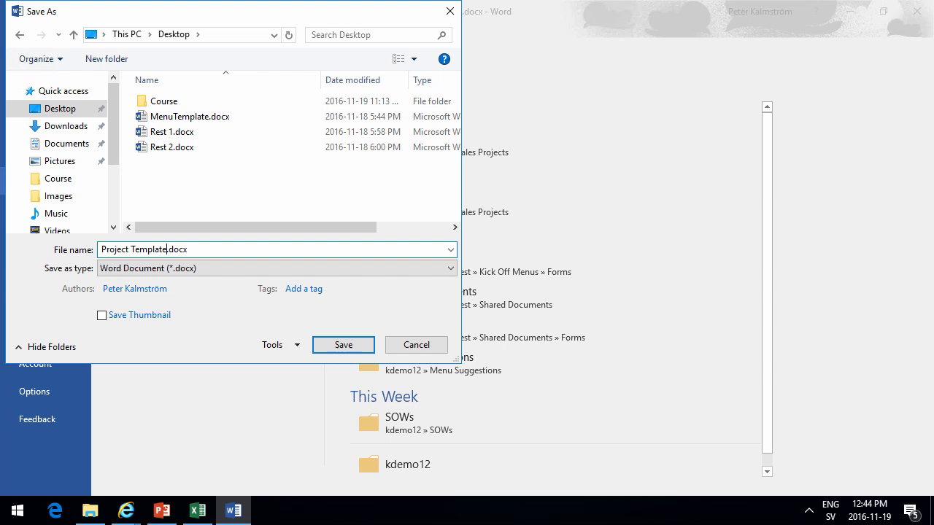
key(Return)
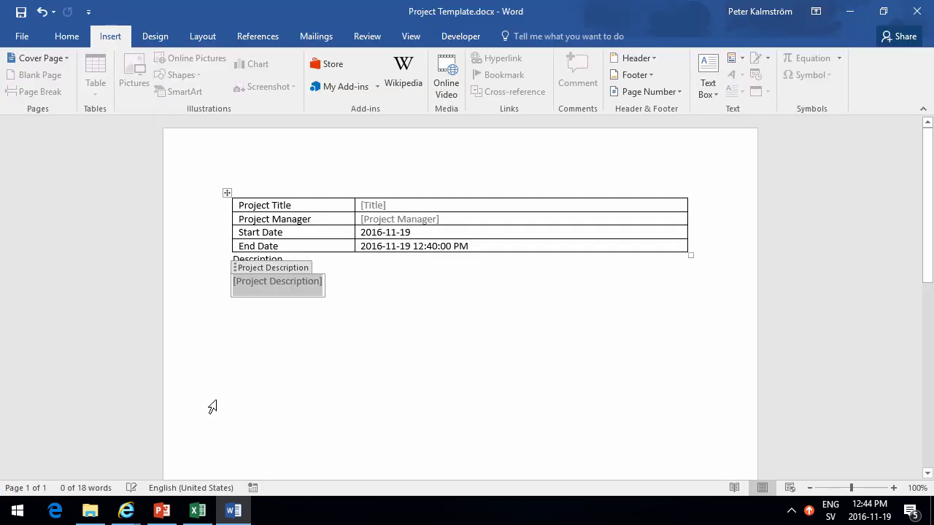
- Switch to Internet Explorer and open the Project content type from the Contoso group in the kDemo Intranet home site's settings
mouse_move(128, 511)
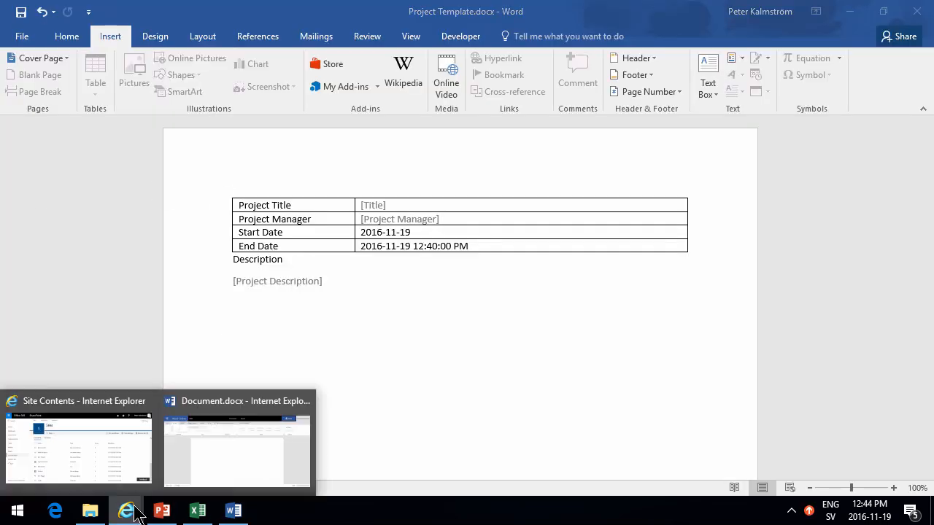
click(207, 457)
click(175, 60)
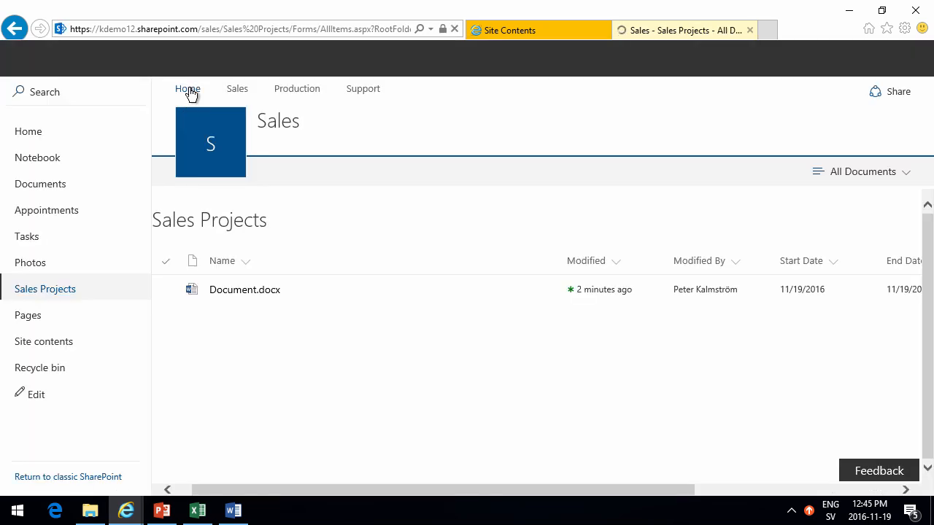
click(189, 90)
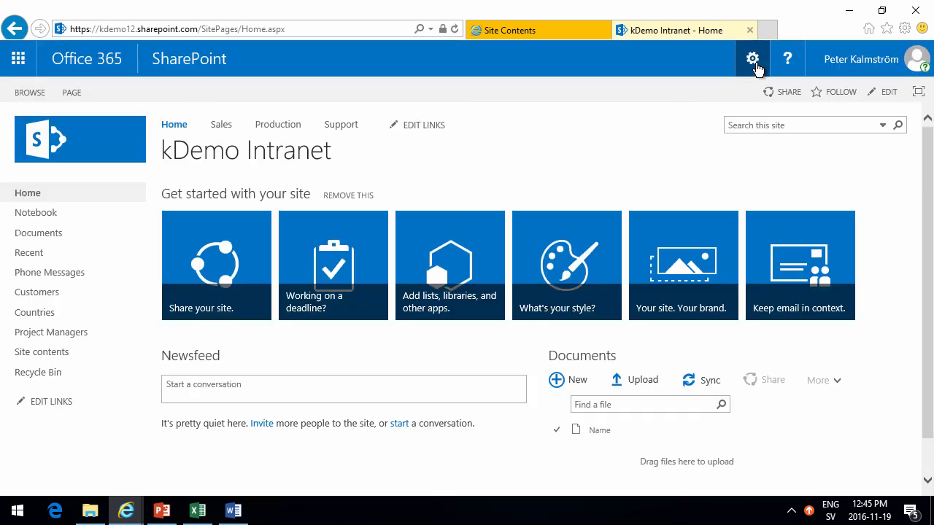
click(753, 63)
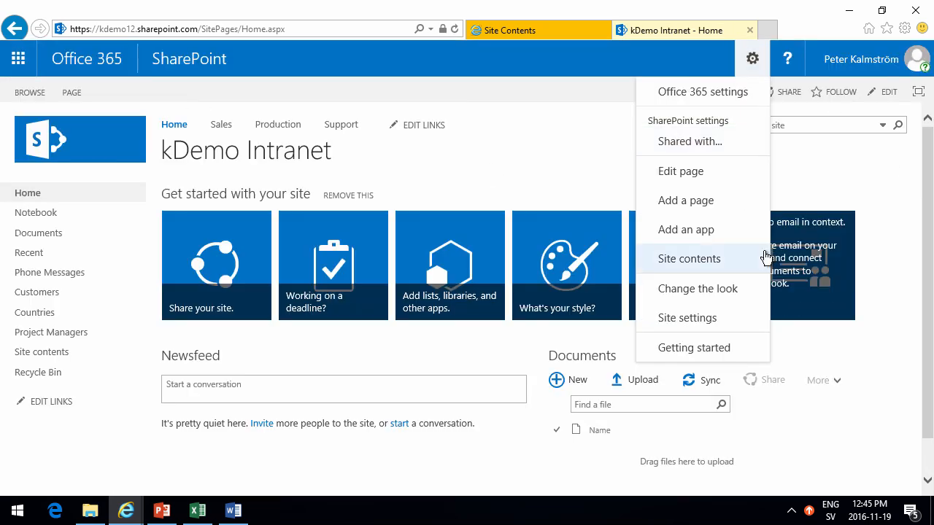
click(685, 318)
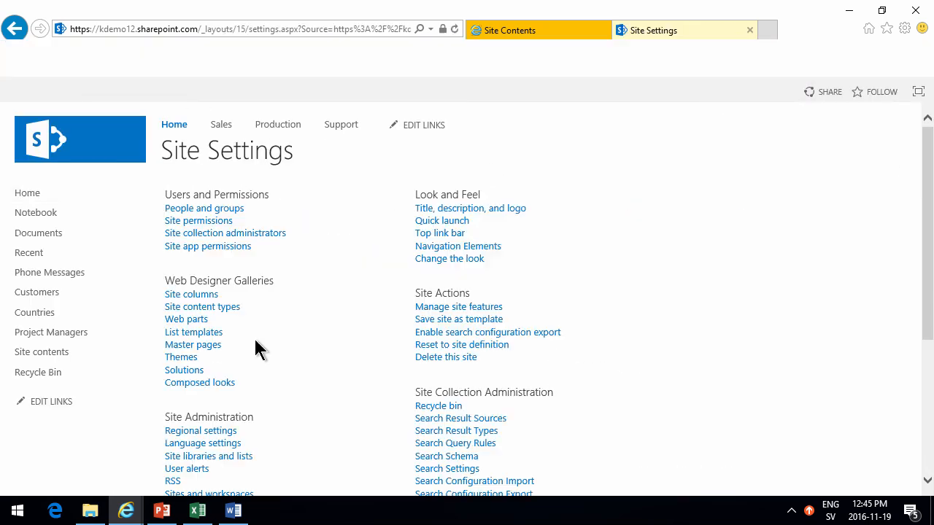
click(202, 307)
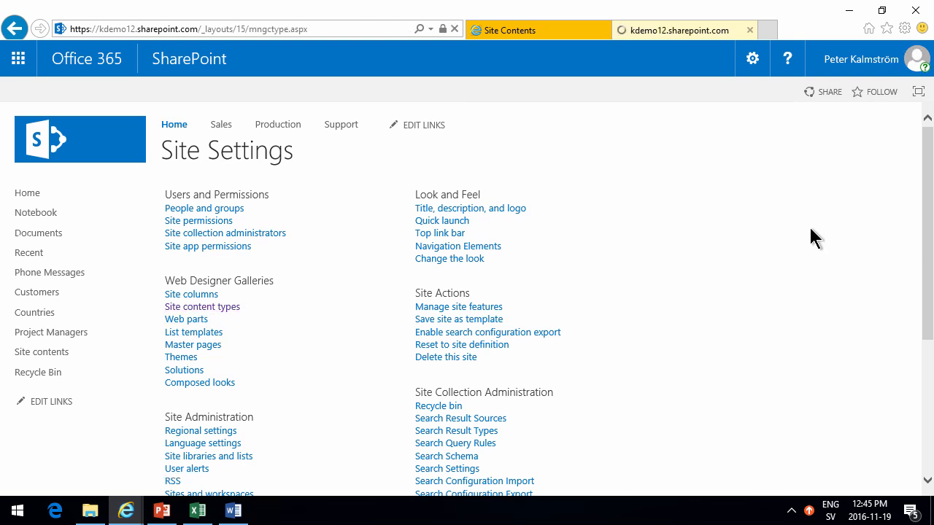
click(784, 200)
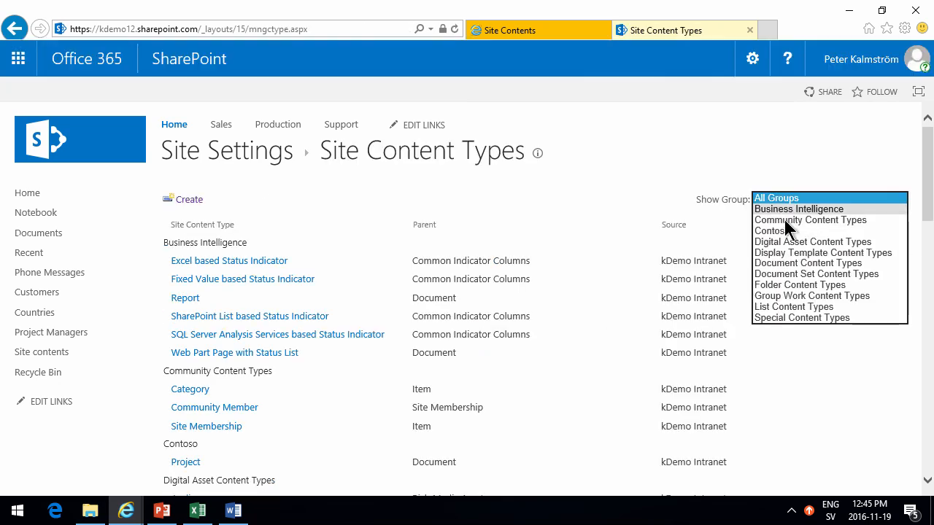
click(785, 229)
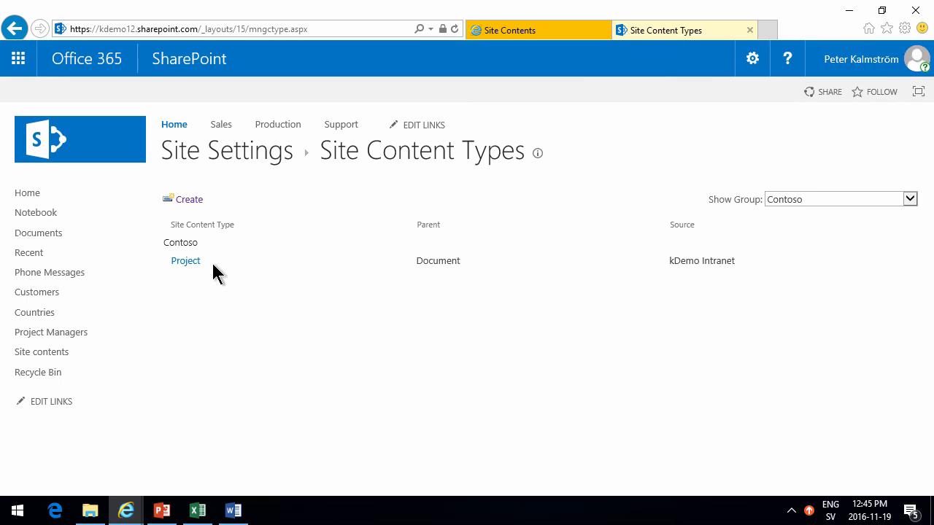
click(185, 261)
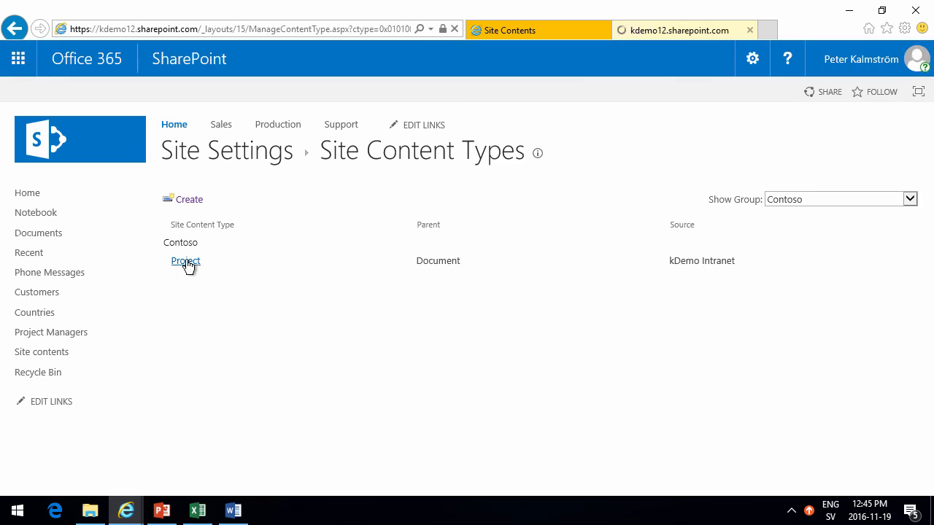
- Upload Project Template.docx from the Desktop as the Project content type's new document template in its advanced settings
click(209, 327)
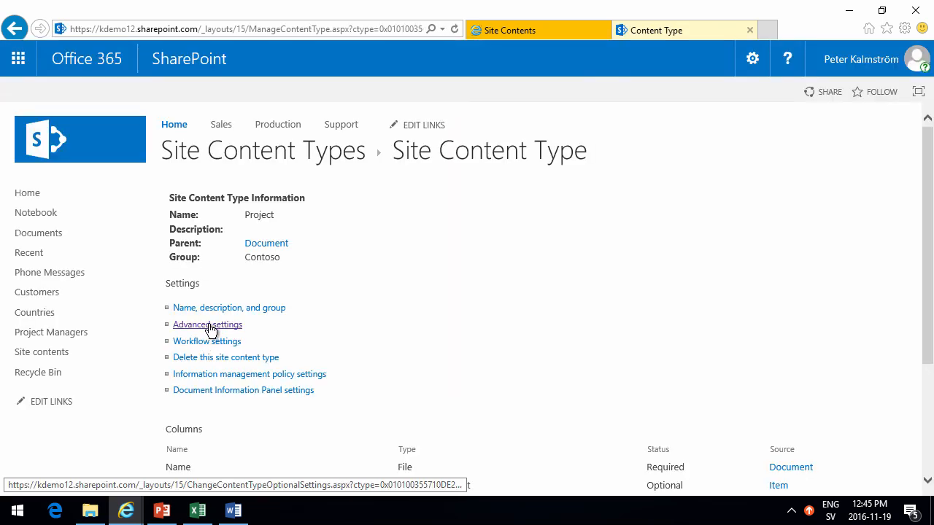
click(419, 234)
click(671, 254)
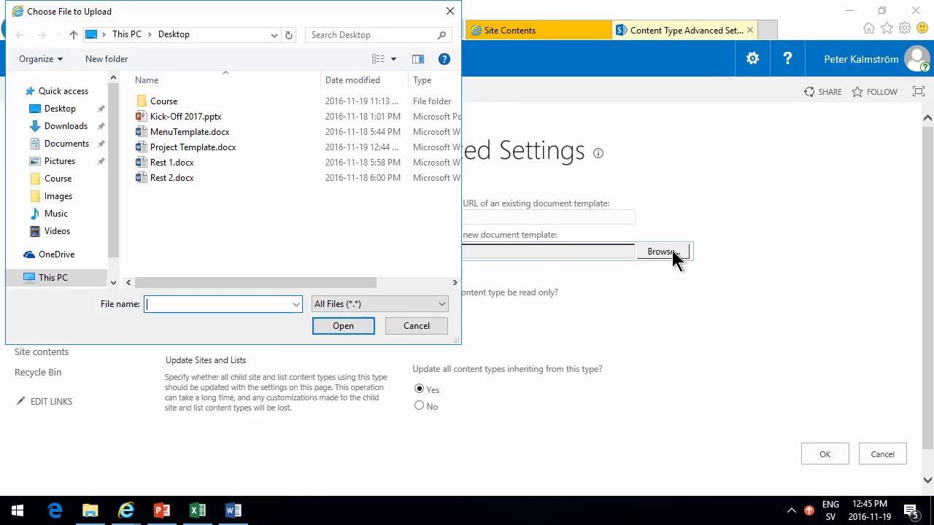
click(202, 149)
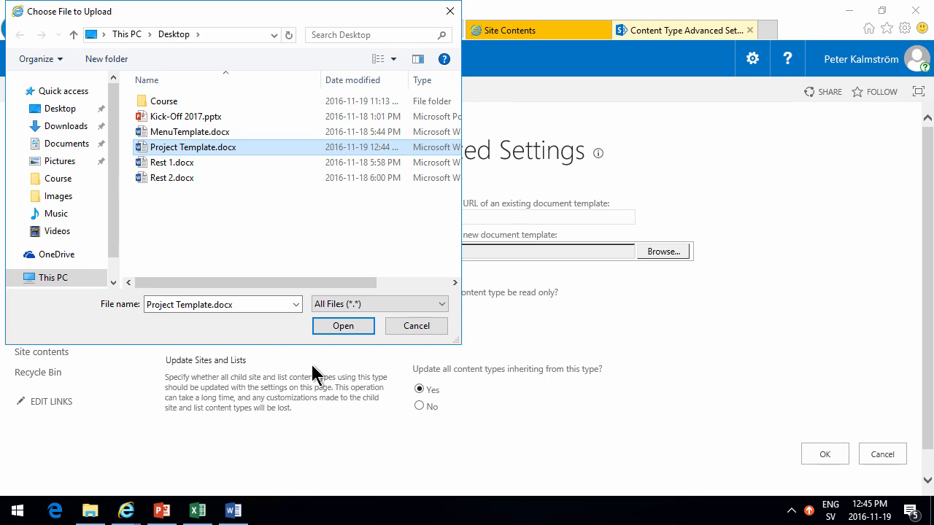
click(338, 329)
click(811, 457)
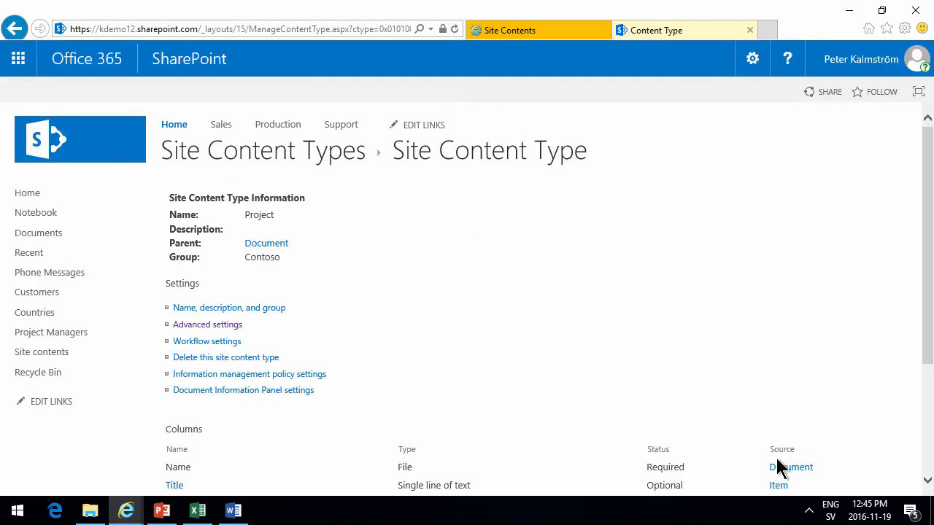
- Create a new Project document in the Sales site's Sales Projects library, using the classic SharePoint view
click(221, 125)
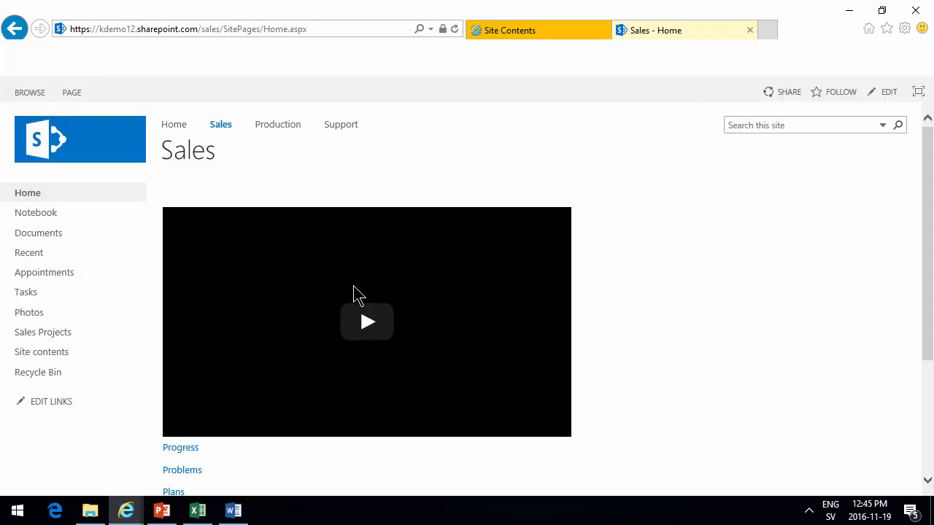
click(56, 334)
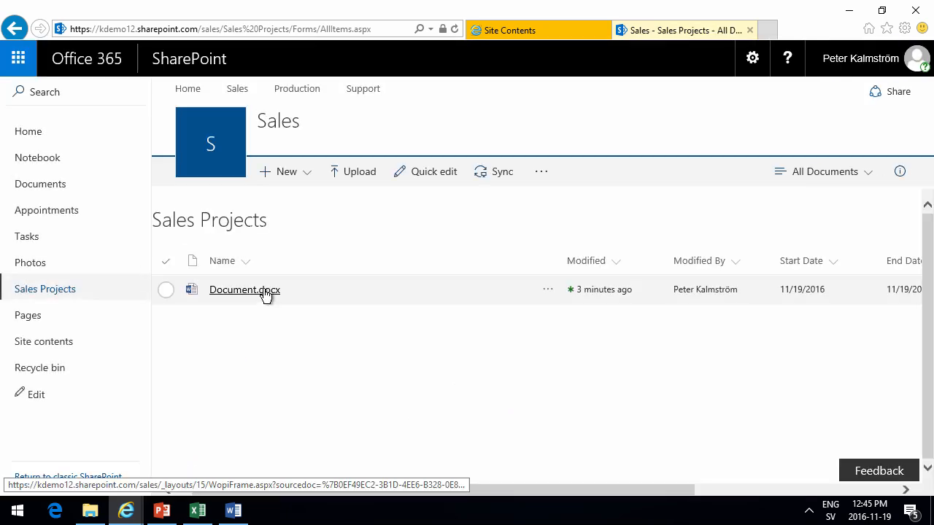
click(73, 477)
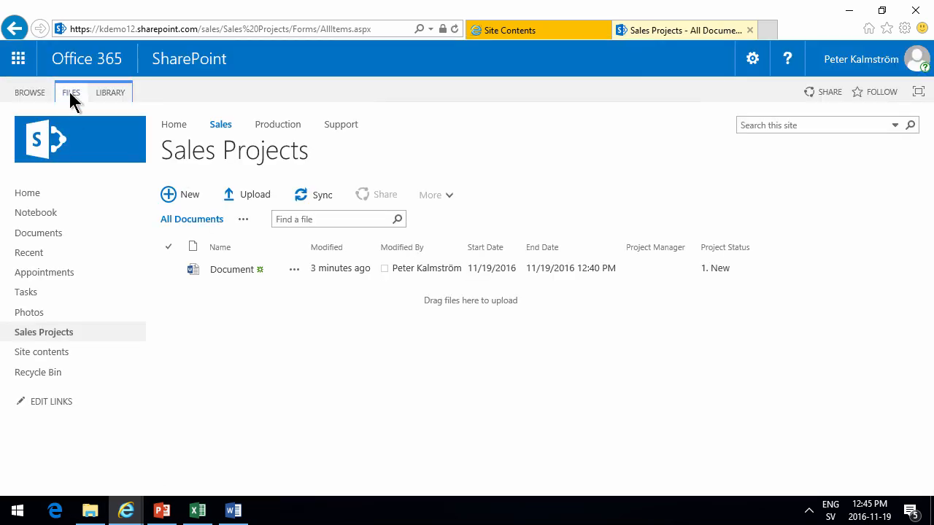
click(69, 92)
click(42, 146)
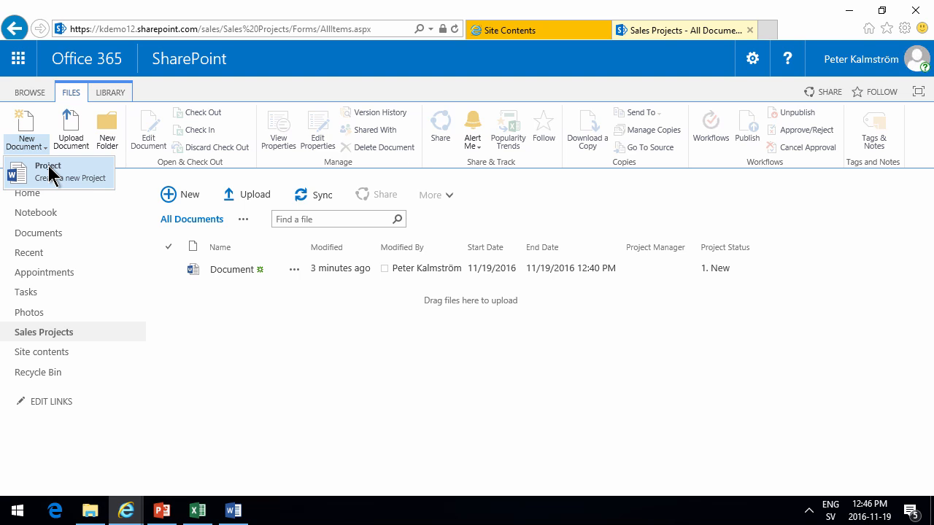
click(46, 175)
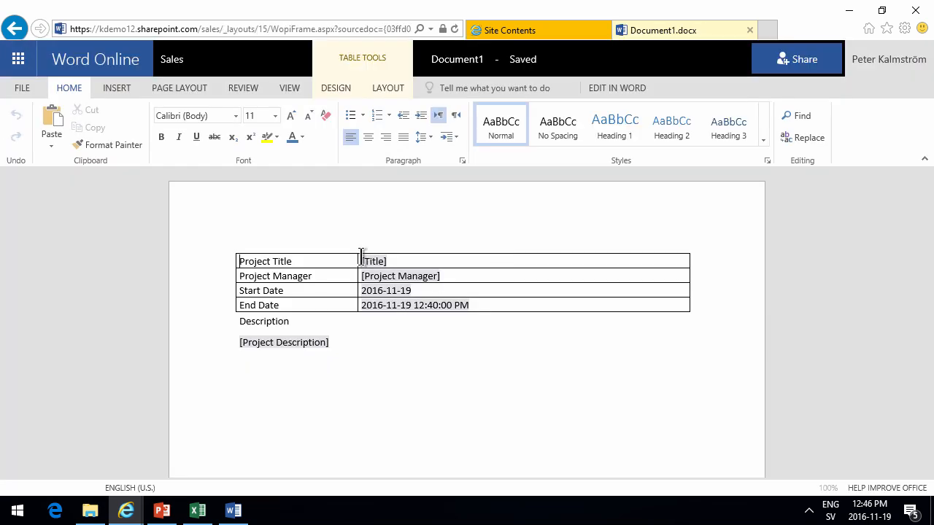
- Open the new project document from Word Online in desktop Word for editing
click(378, 290)
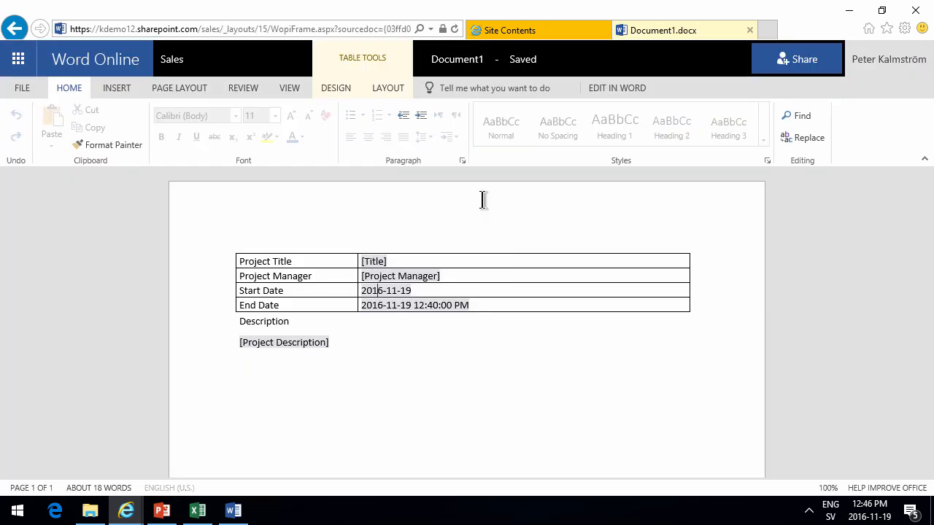
click(617, 87)
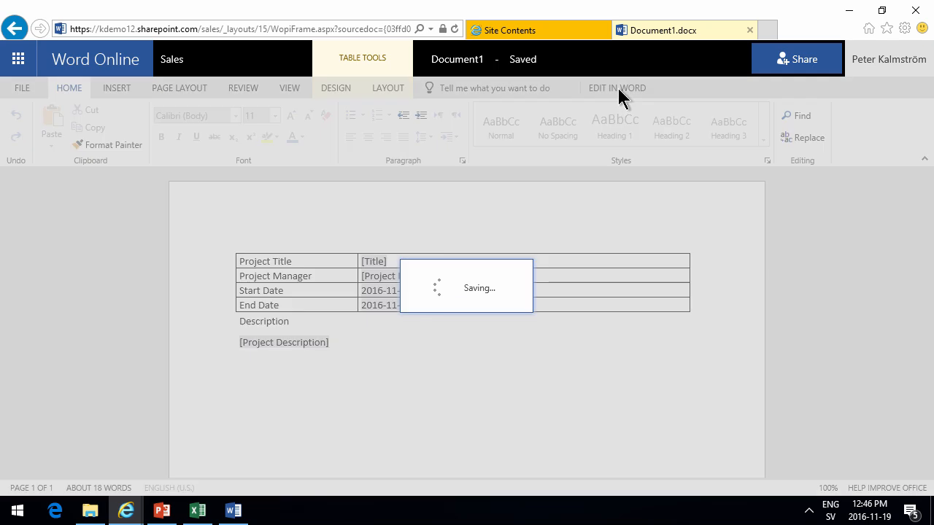
click(532, 333)
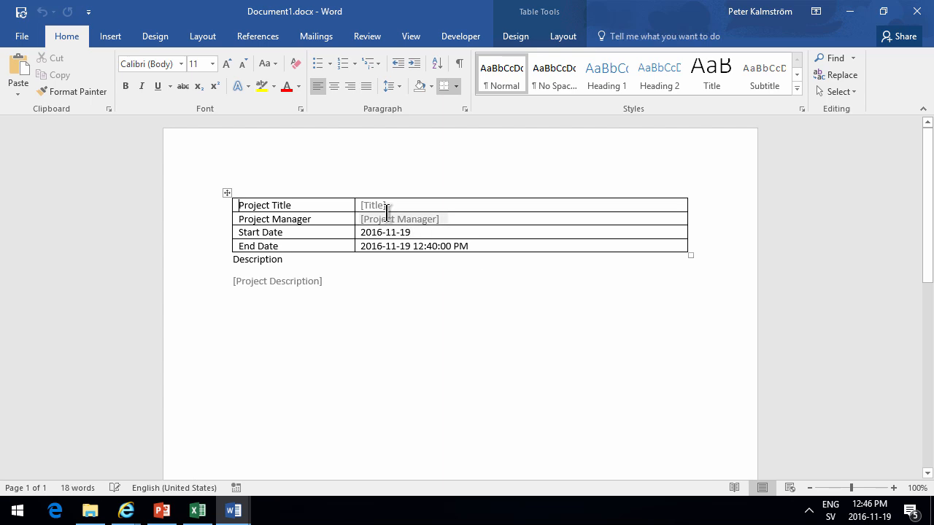
- Enter Sales Project 1 as the project title and check the choices the Project Manager property offers
click(371, 206)
text(Sales Project 1)
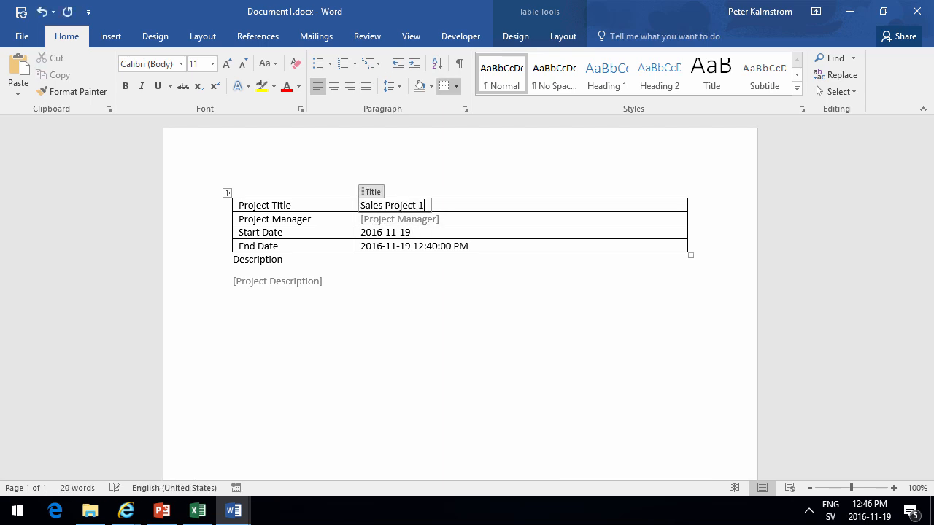
click(403, 218)
click(452, 219)
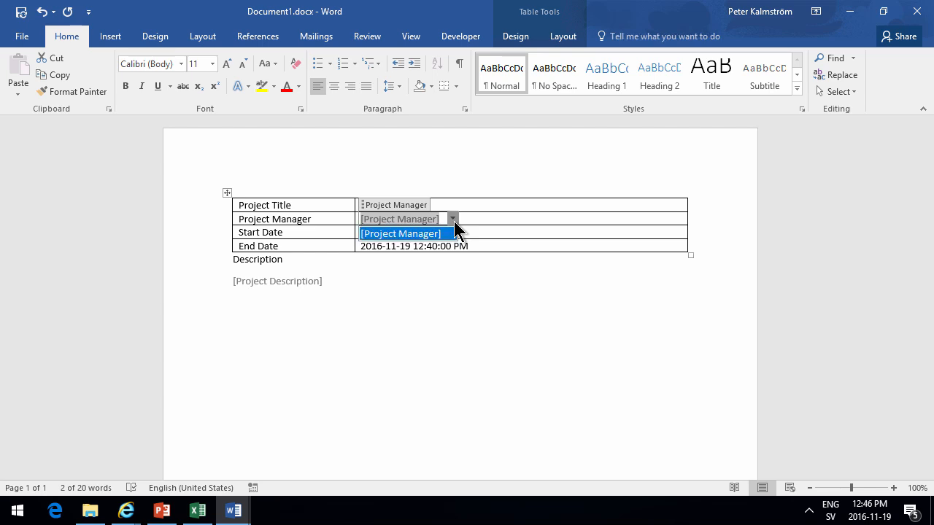
click(454, 221)
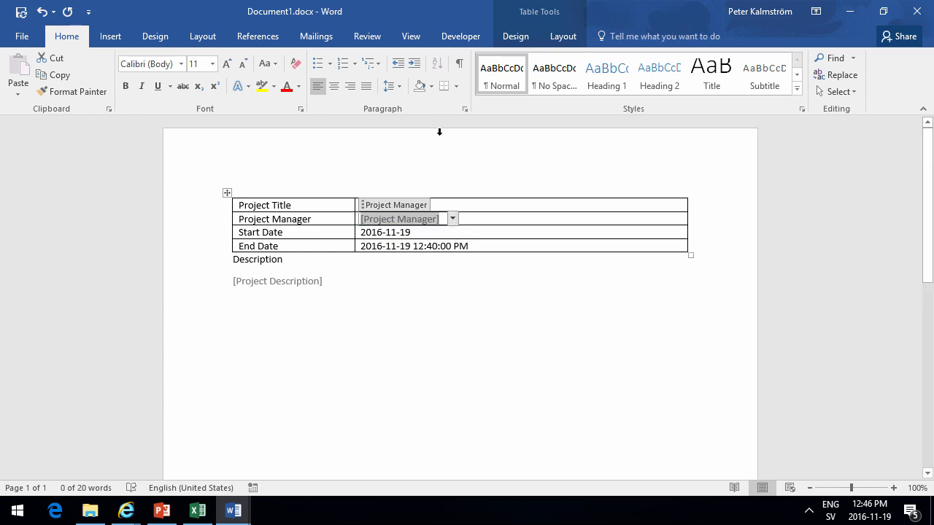
- Show all document properties, open the Project Manager details, and assign a project manager in the web file properties
click(22, 40)
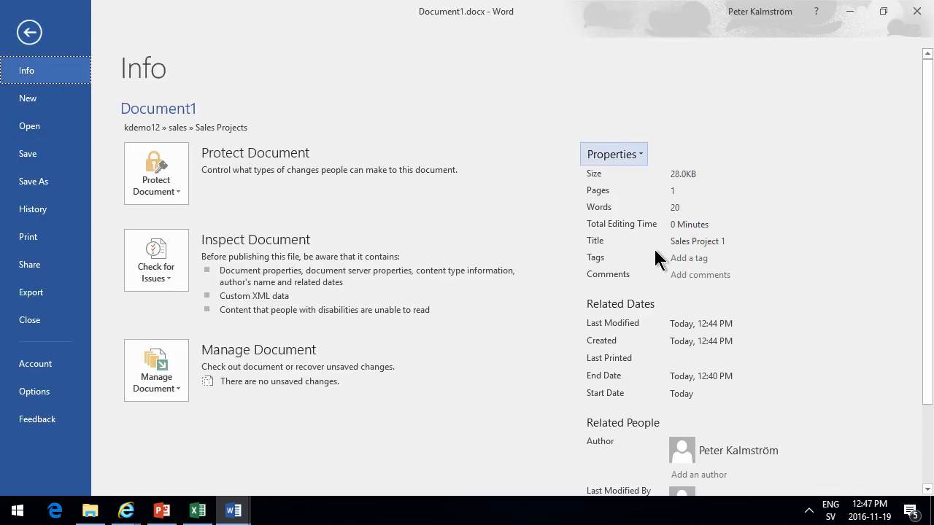
scroll(689, 354, down, 3)
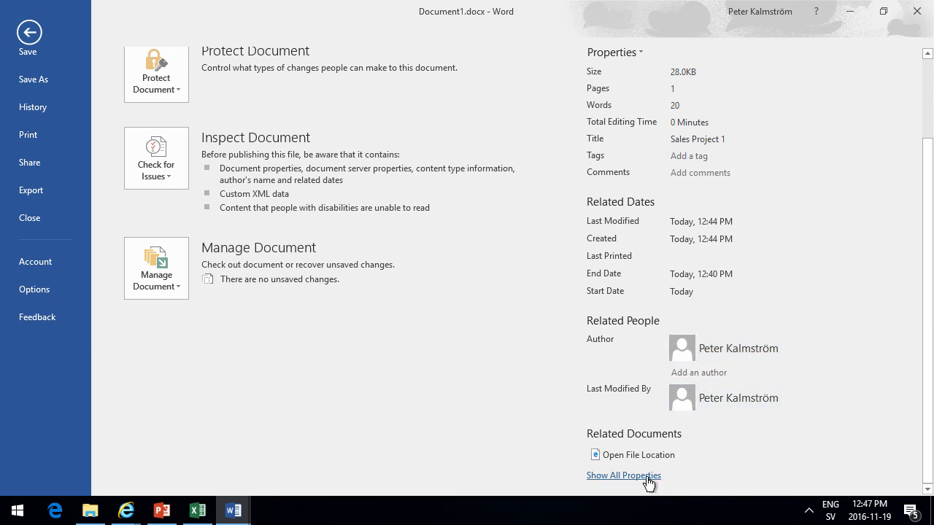
click(646, 476)
click(683, 417)
scroll(683, 422, down, 1)
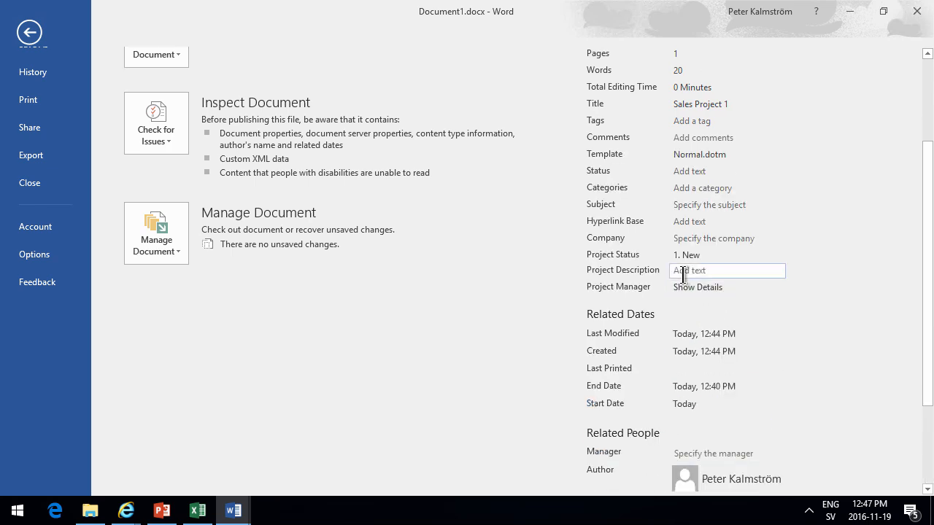
click(697, 287)
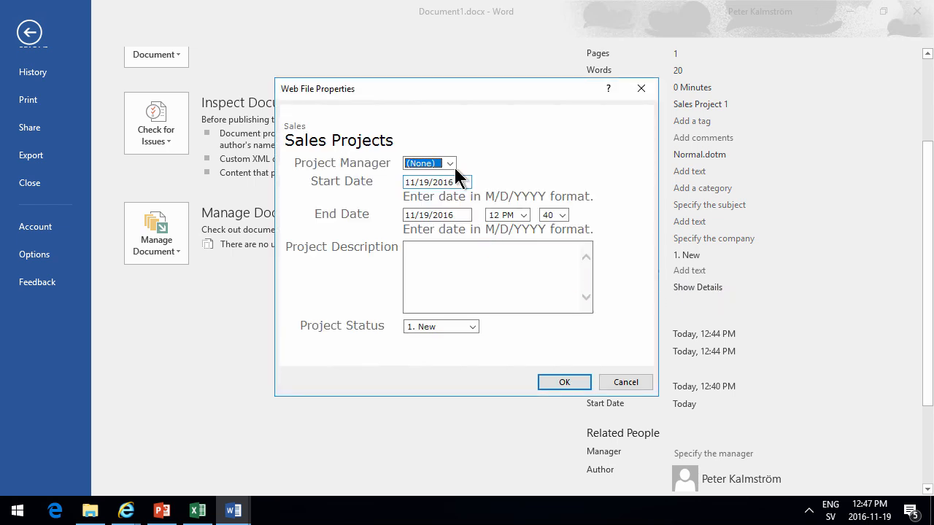
click(450, 164)
click(429, 186)
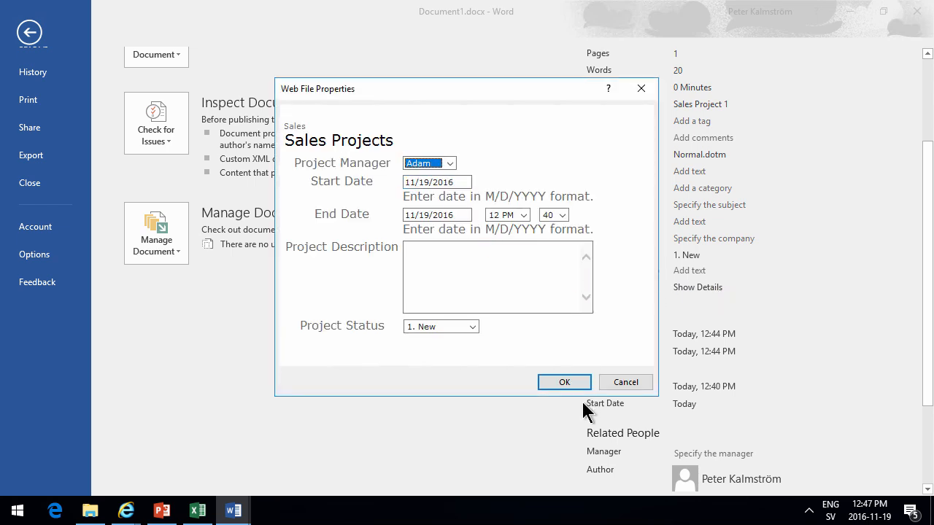
click(566, 385)
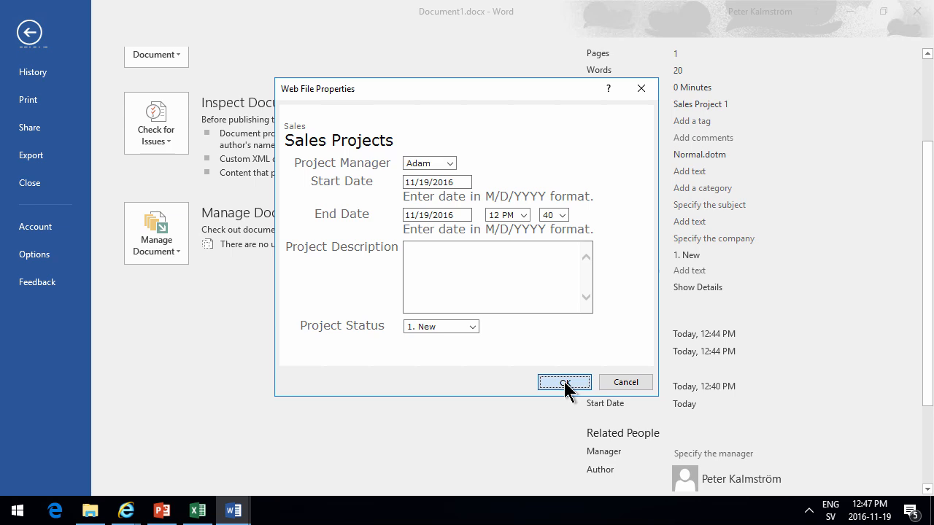
- Return to the document, check the Project Manager field, and enter "This is a very important project" as the project description
click(29, 32)
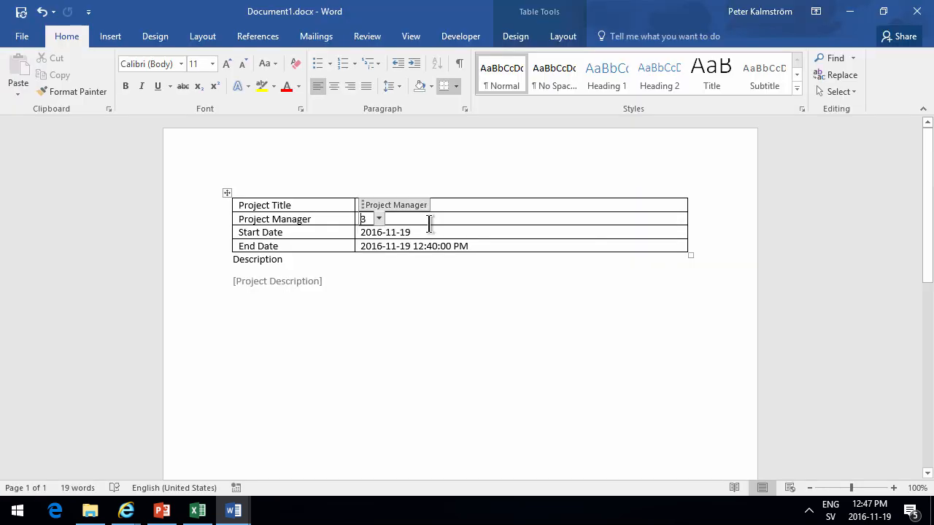
click(371, 270)
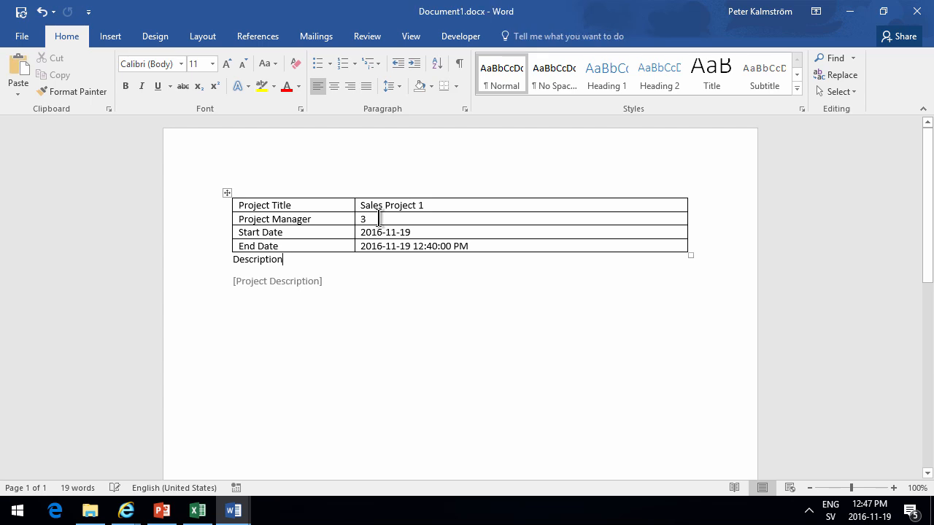
click(376, 219)
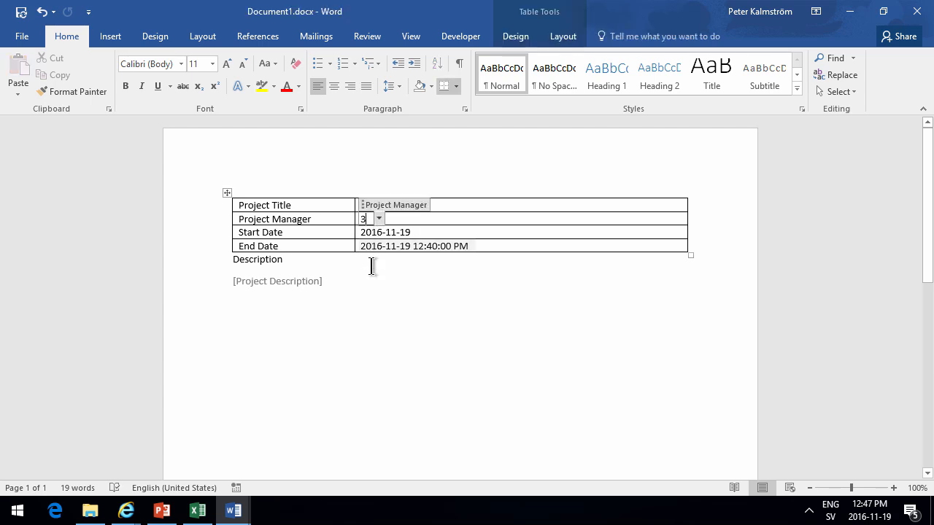
click(287, 285)
text(This is a very important project)
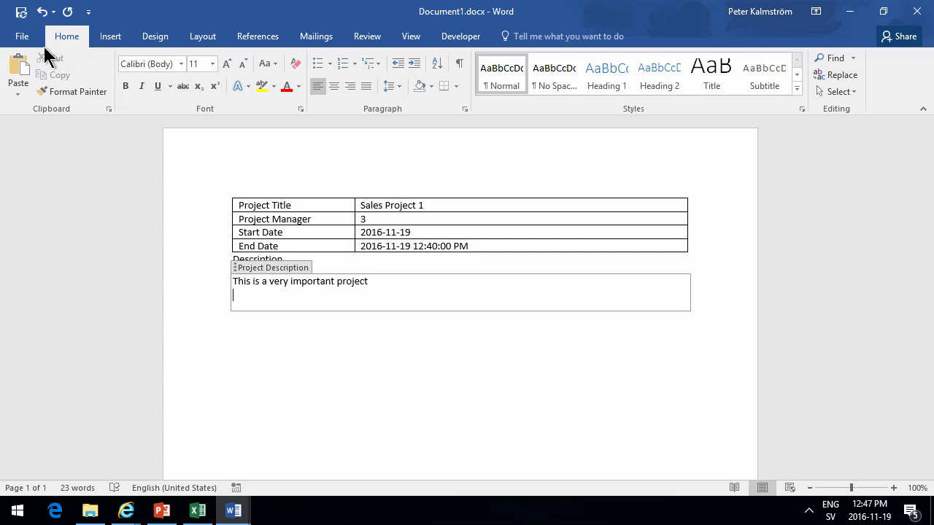
- Close the project document with its changes saved and exit desktop Word
click(21, 36)
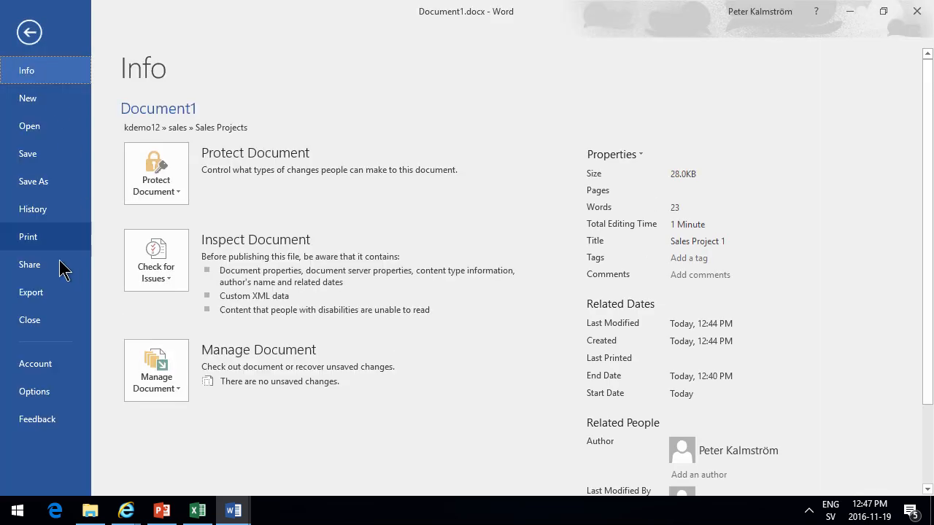
click(51, 324)
click(404, 272)
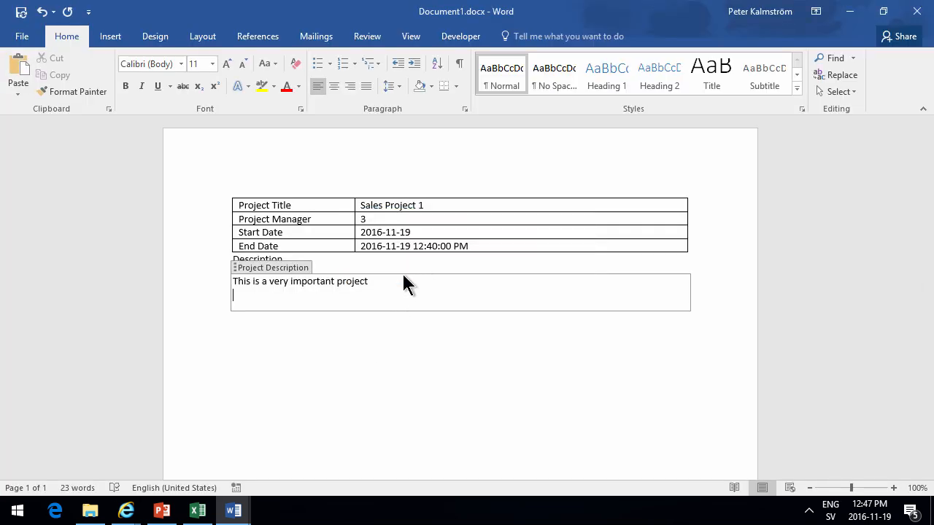
click(917, 10)
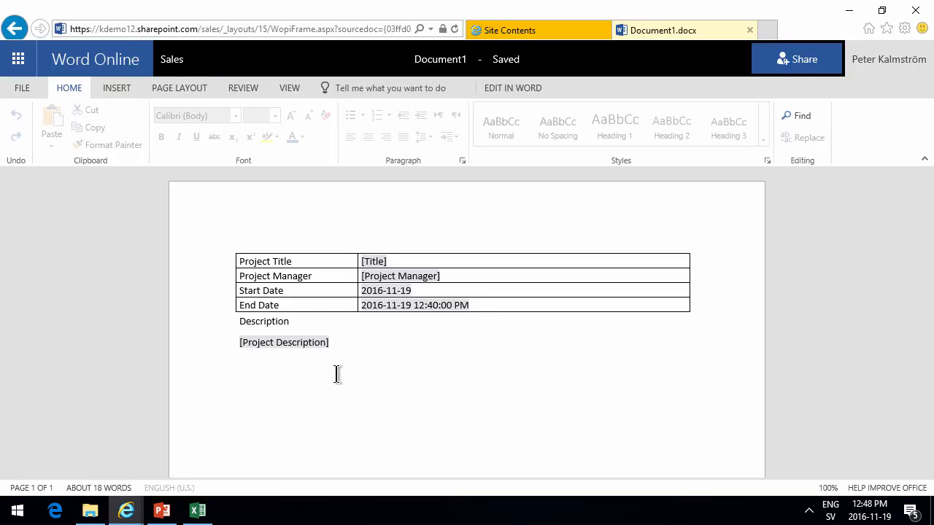
- Switch to the document's browser window and return to the Sales Projects library
click(126, 511)
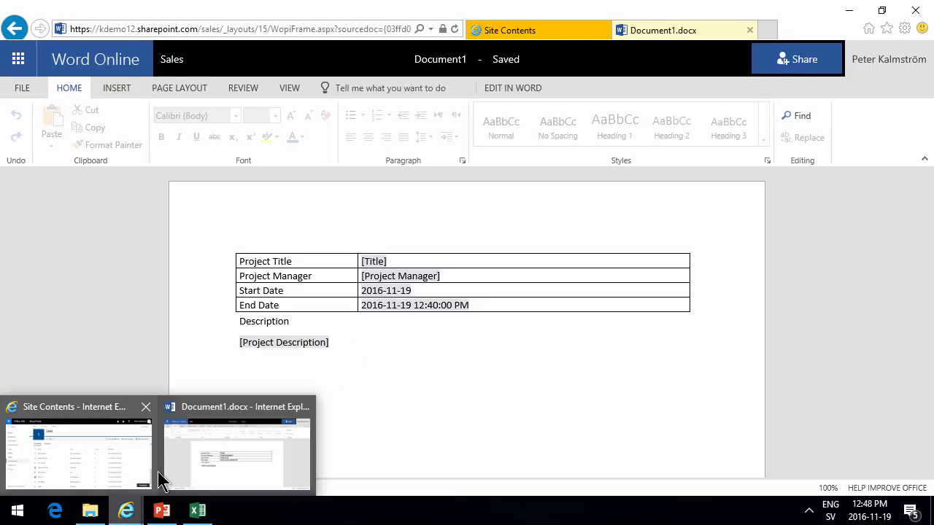
click(194, 461)
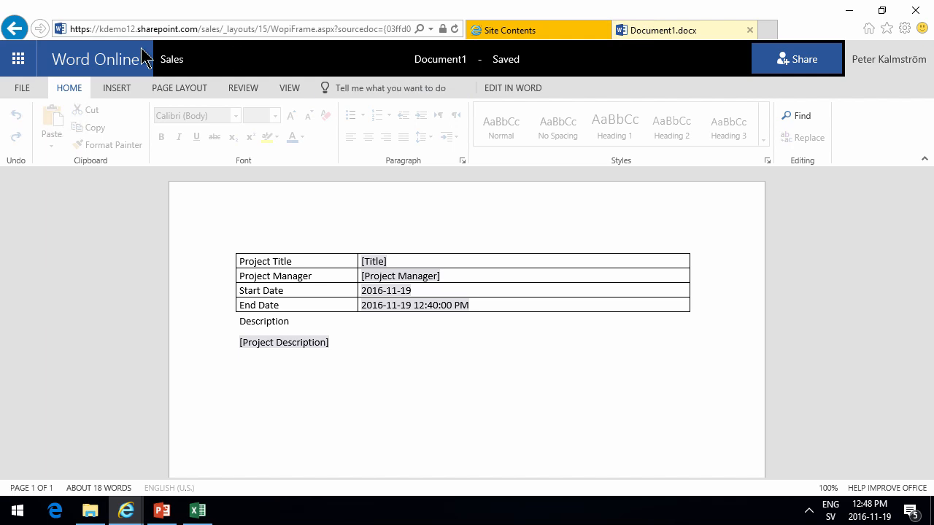
click(173, 61)
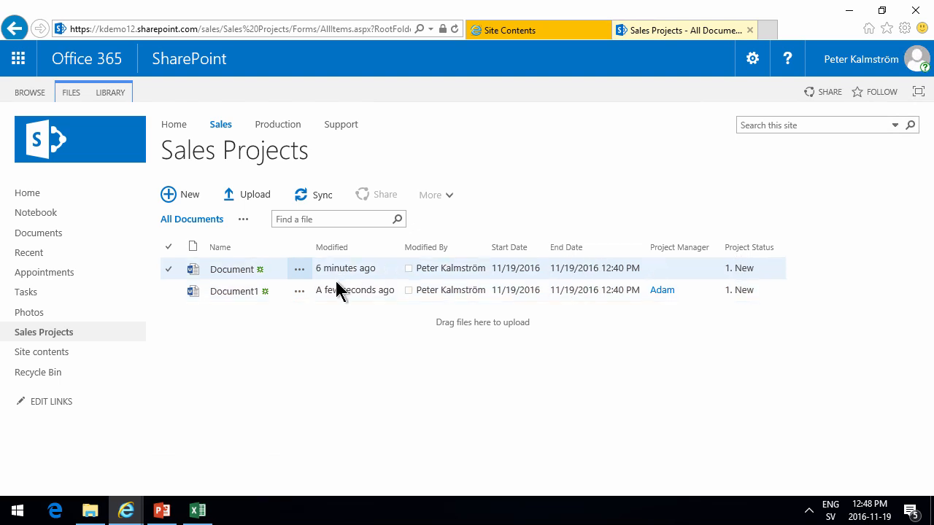
- Delete the file named Document from the Sales Projects library, sending it to the Recycle Bin
click(175, 272)
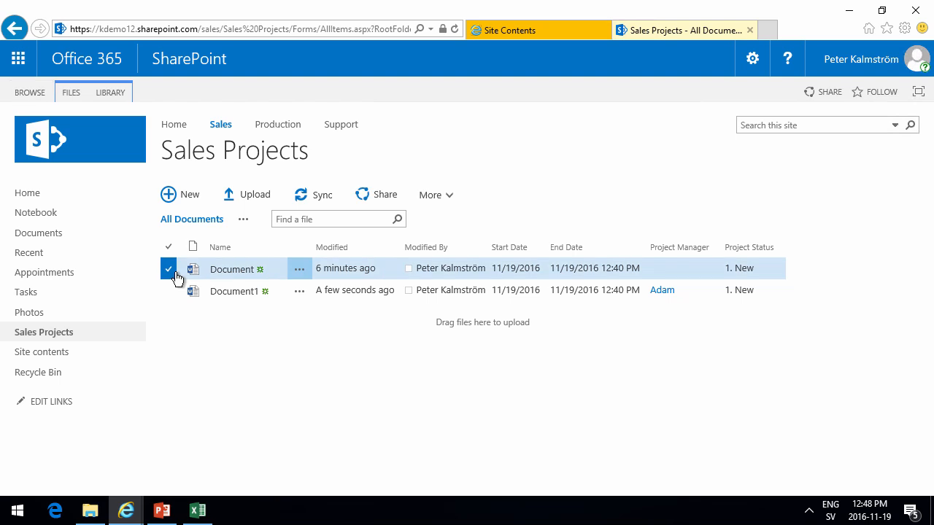
click(79, 94)
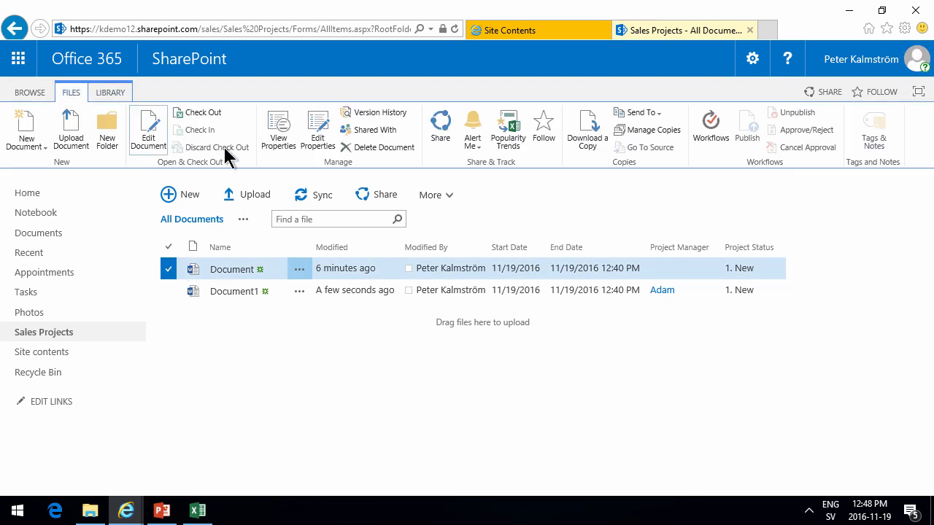
click(365, 147)
click(515, 309)
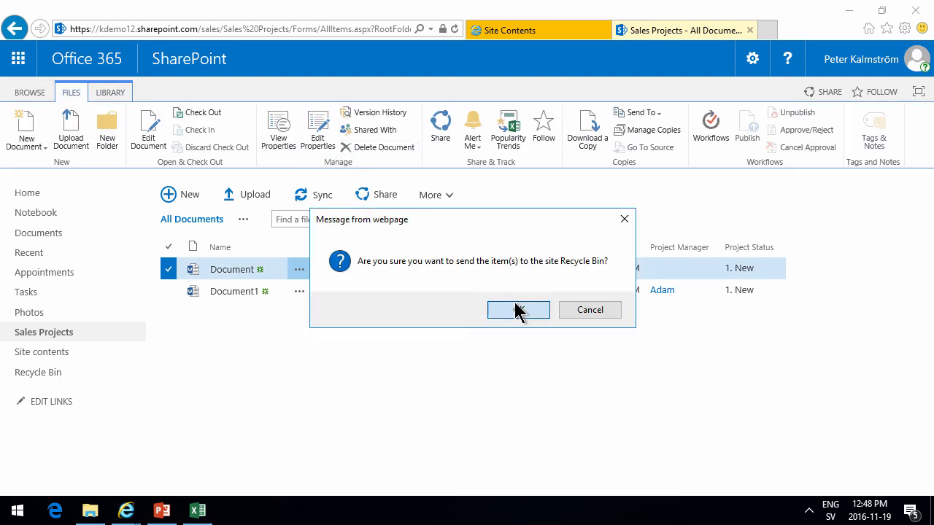
- Open Document1 for editing in Word Online and rename the file as Sales Project 1
click(244, 271)
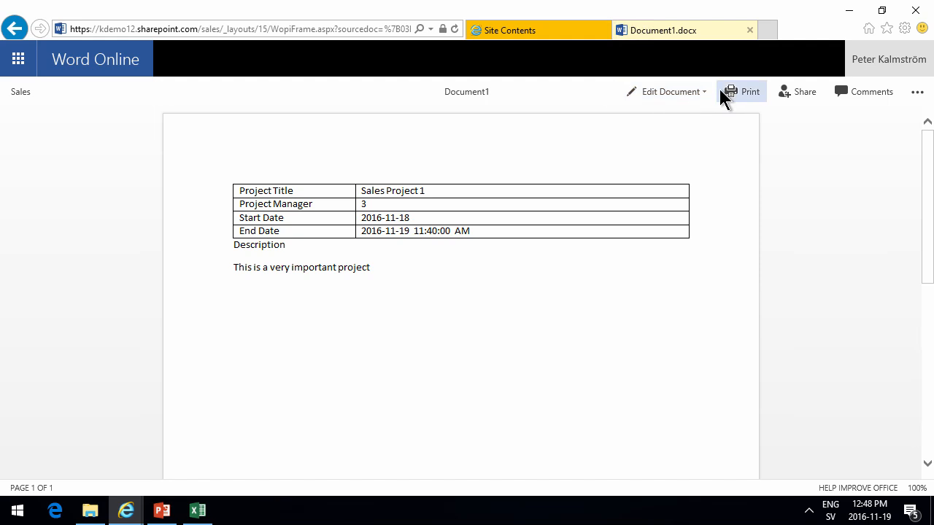
click(685, 95)
click(686, 160)
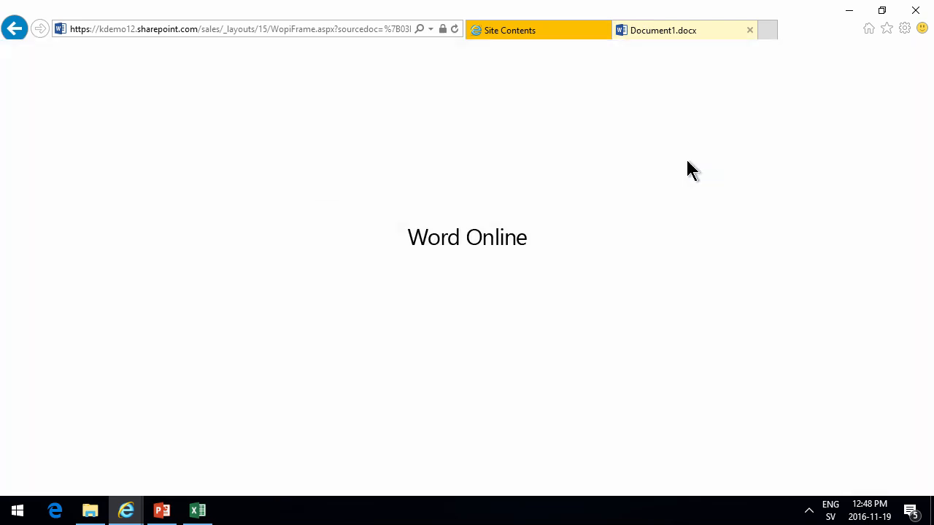
click(471, 64)
text(Sales Project 1)
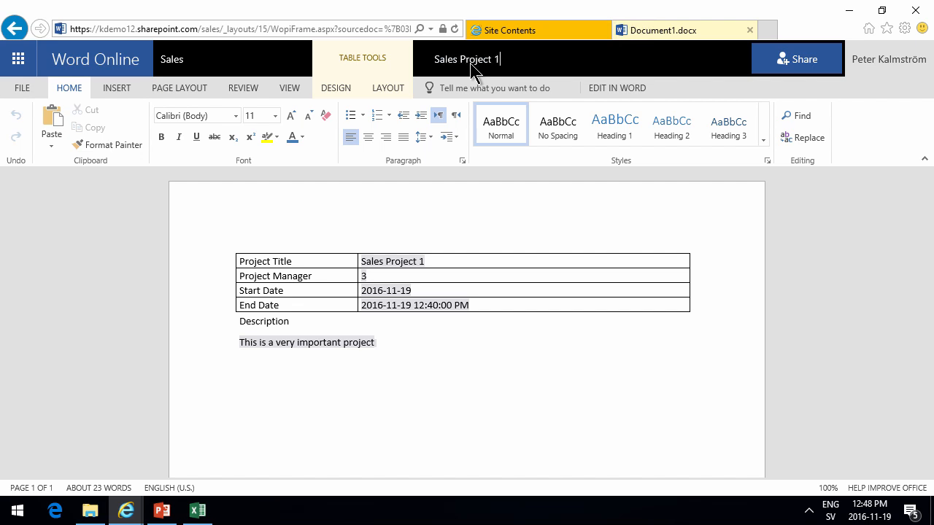
click(452, 421)
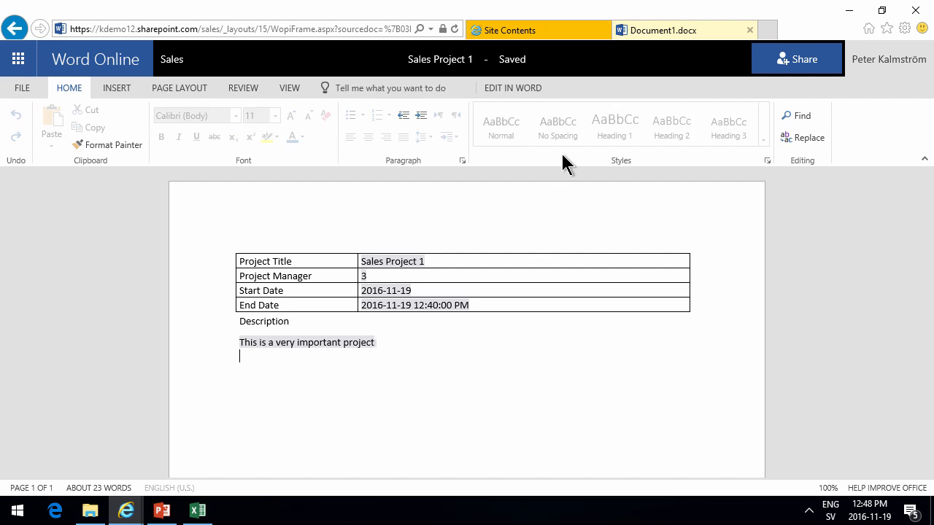
- Set the Sales Projects library's advanced settings to open browser-enabled documents in the client application
click(172, 60)
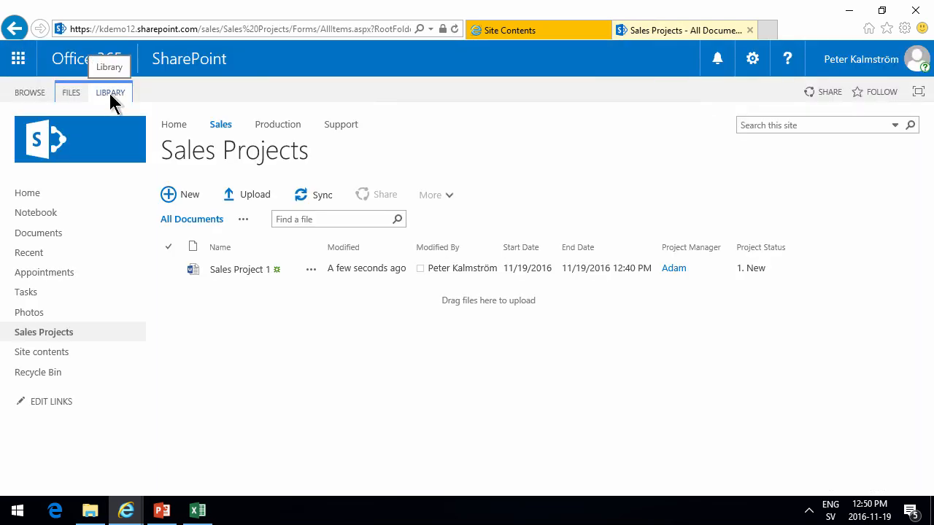
click(109, 93)
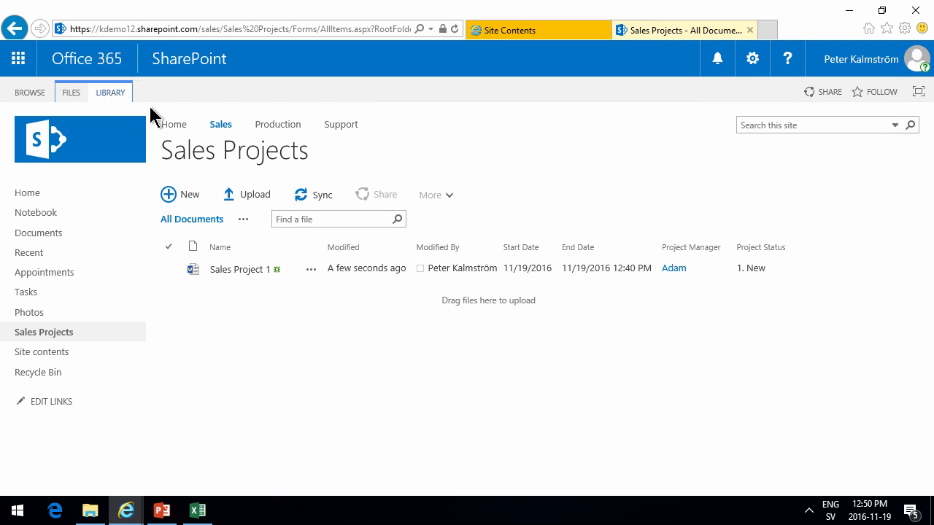
click(823, 135)
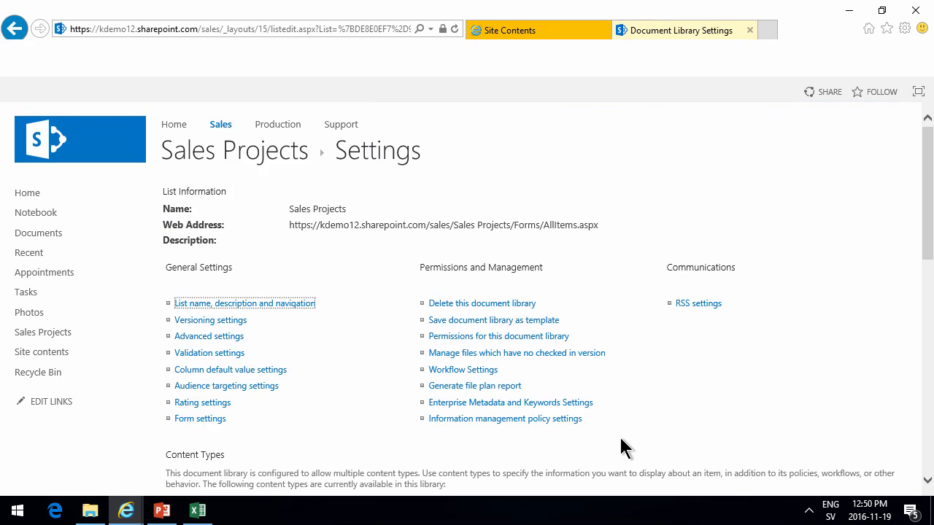
click(210, 338)
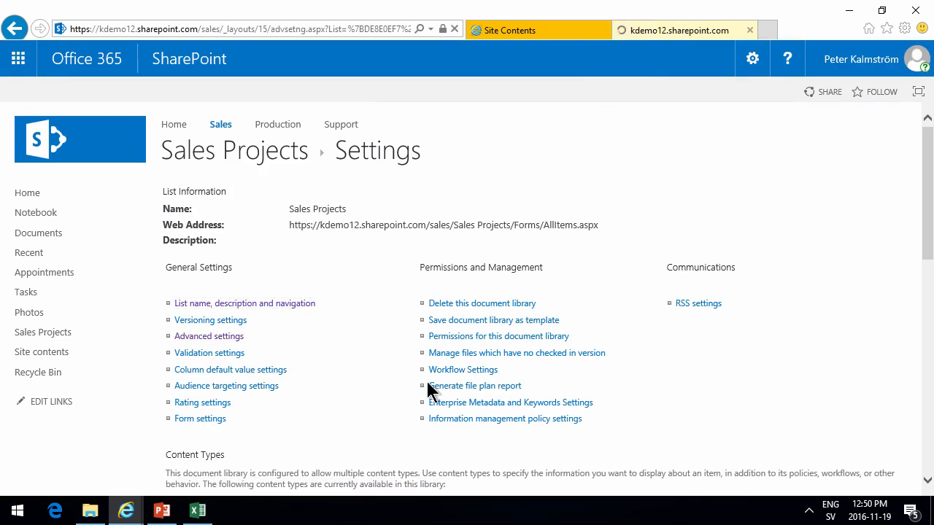
scroll(427, 390, down, 2)
click(336, 296)
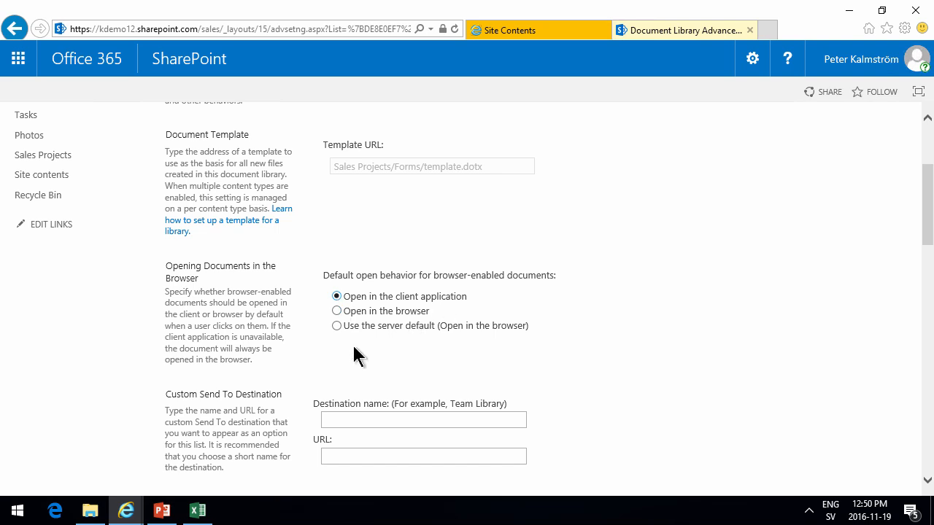
scroll(402, 350, down, 3)
scroll(402, 357, down, 8)
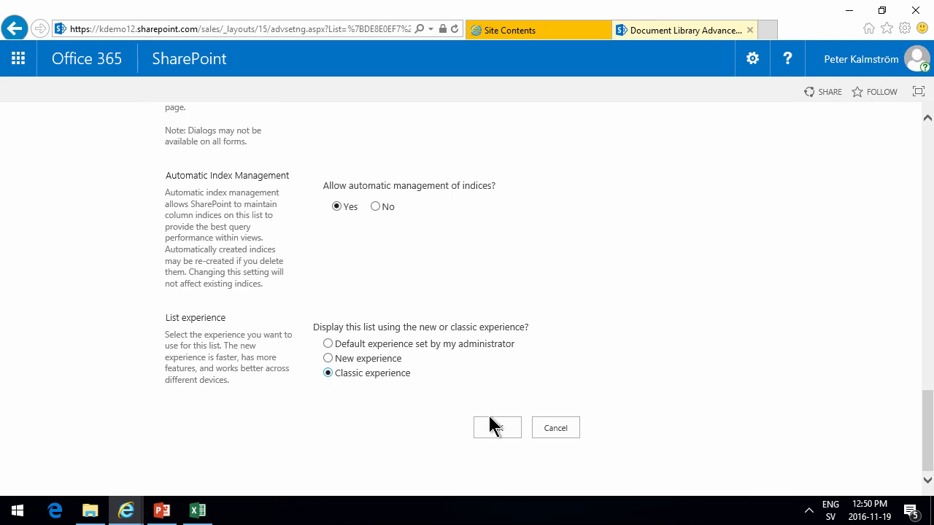
click(496, 430)
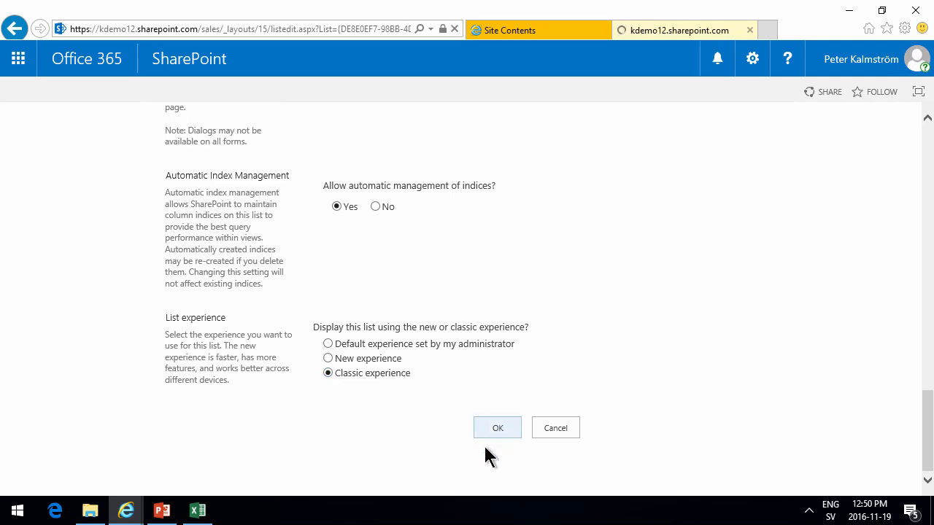
- Return to the Sales Projects library and create a new Project document in desktop Word
click(215, 160)
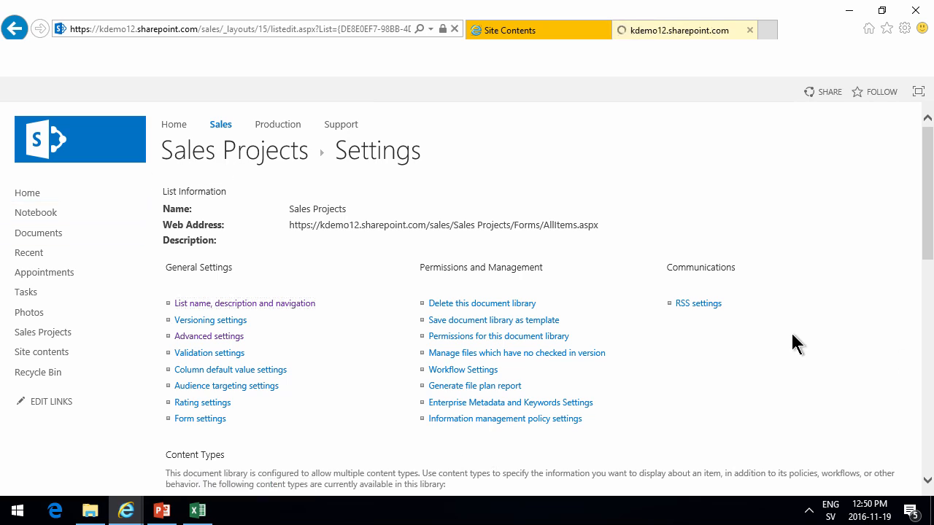
click(189, 194)
click(280, 179)
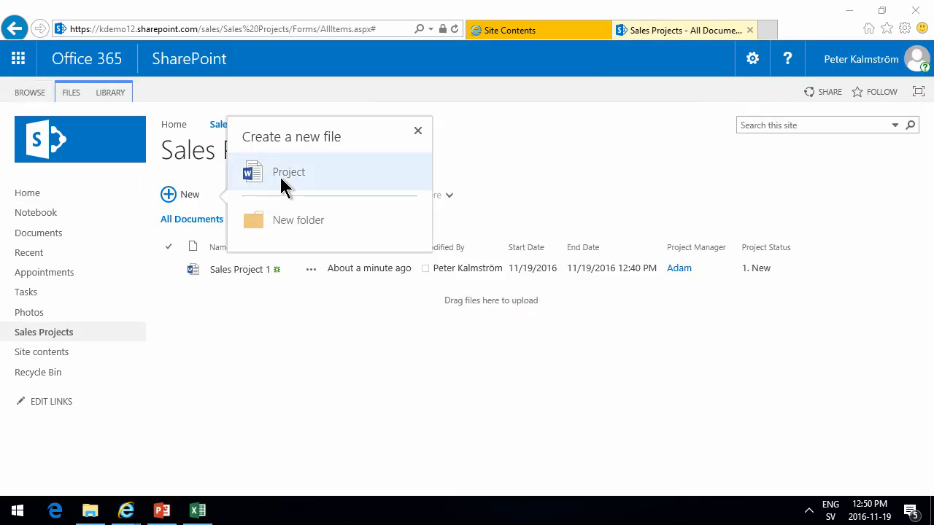
click(525, 332)
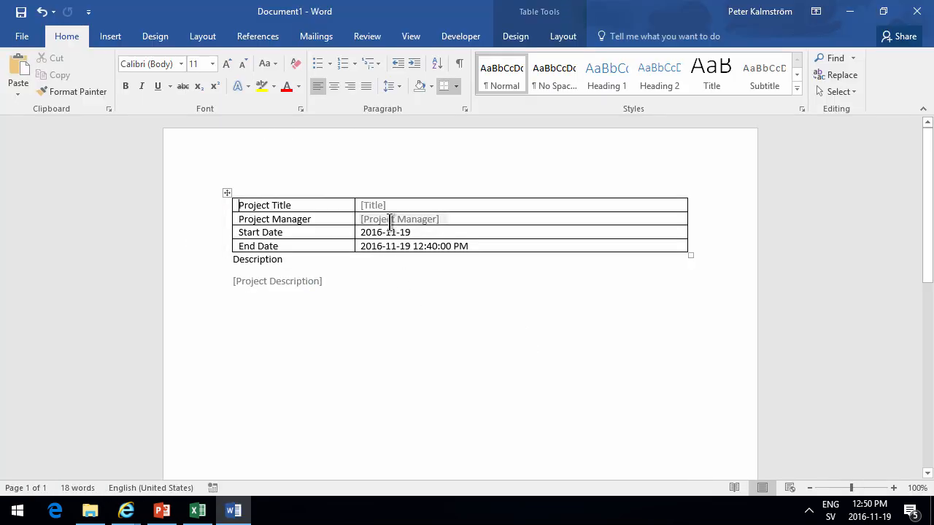
- Enter Sales Project 2 as the project title and "Another important project" as the project description
click(386, 207)
text(Sales Project 2)
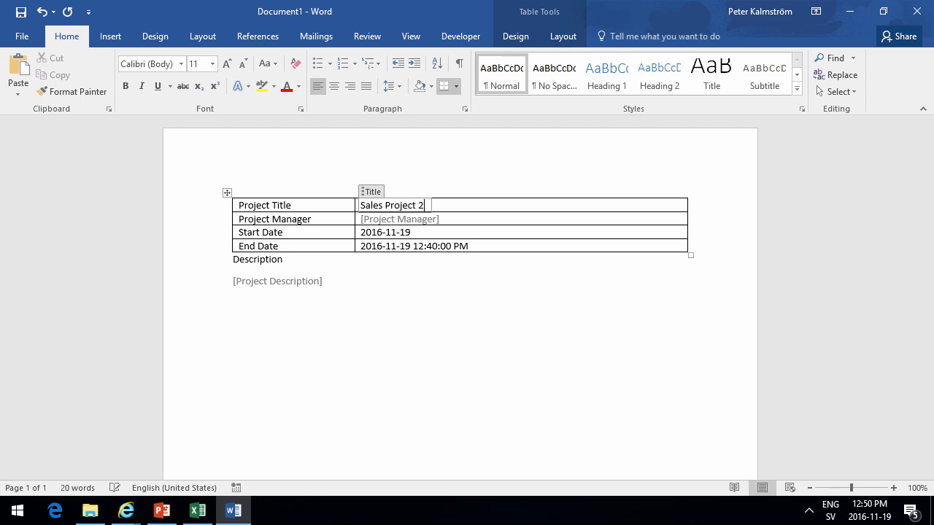
click(281, 283)
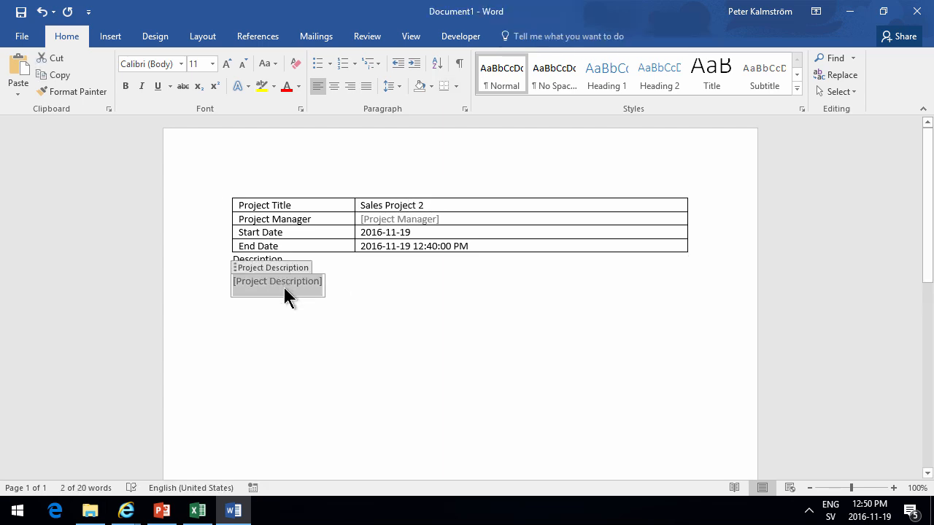
text(Another important project)
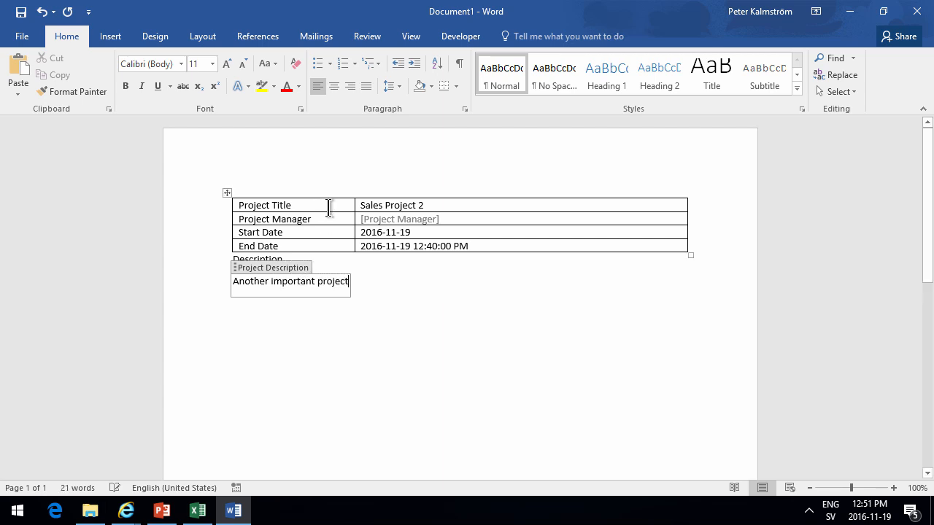
- Set the project's start date to 2016-11-21 and its end date to 2016-11-26
click(385, 232)
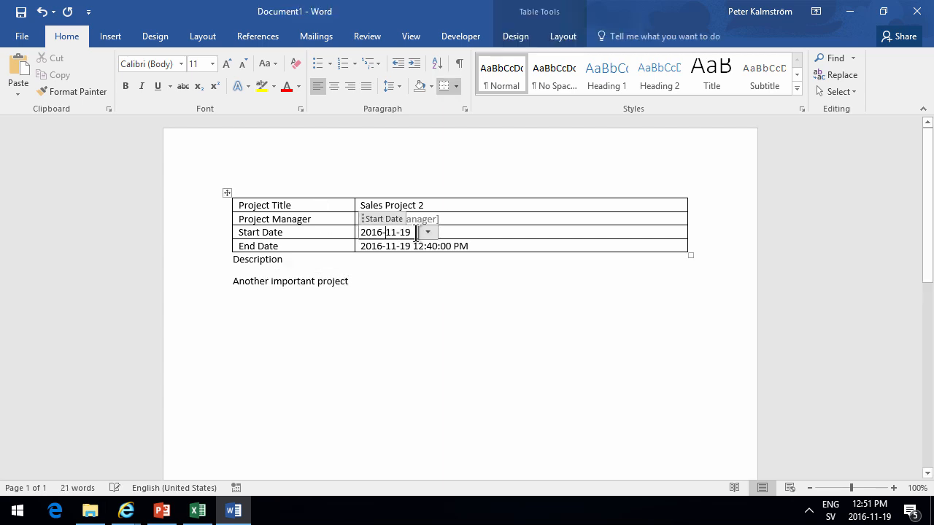
click(427, 232)
click(322, 309)
click(474, 248)
click(483, 246)
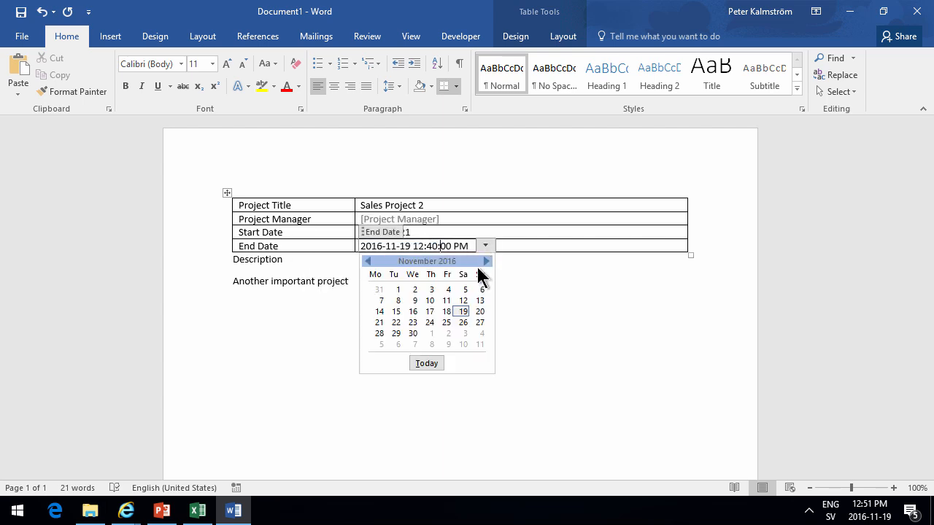
click(467, 324)
click(403, 320)
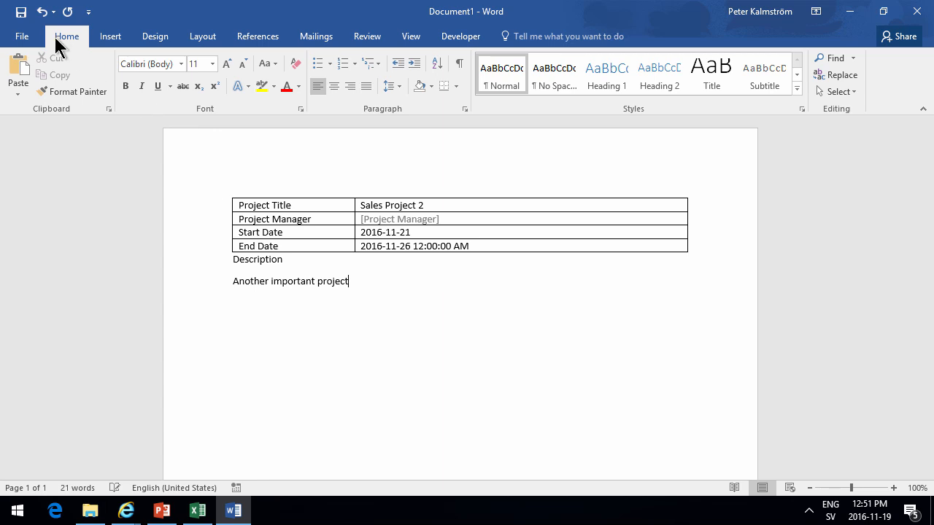
- Close the document and save it to the Sales Projects library as Sales Project 2.docx
click(23, 36)
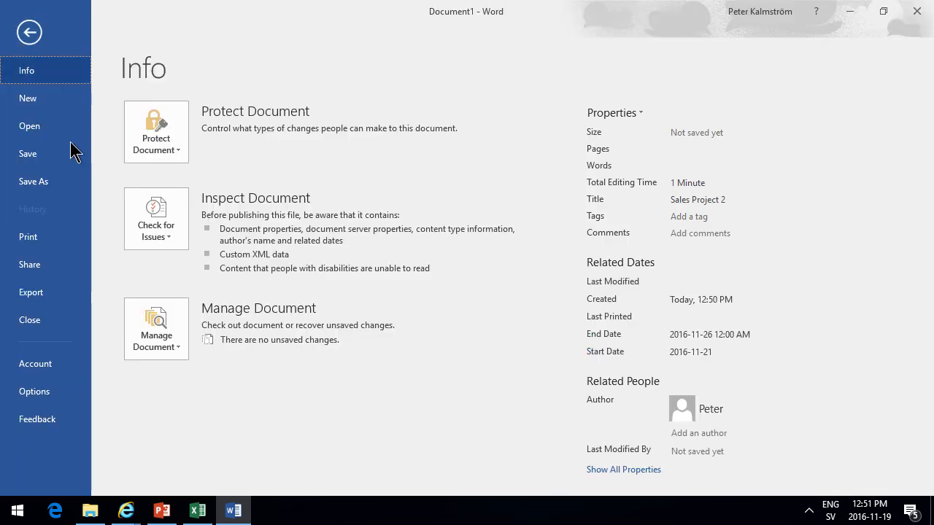
click(29, 320)
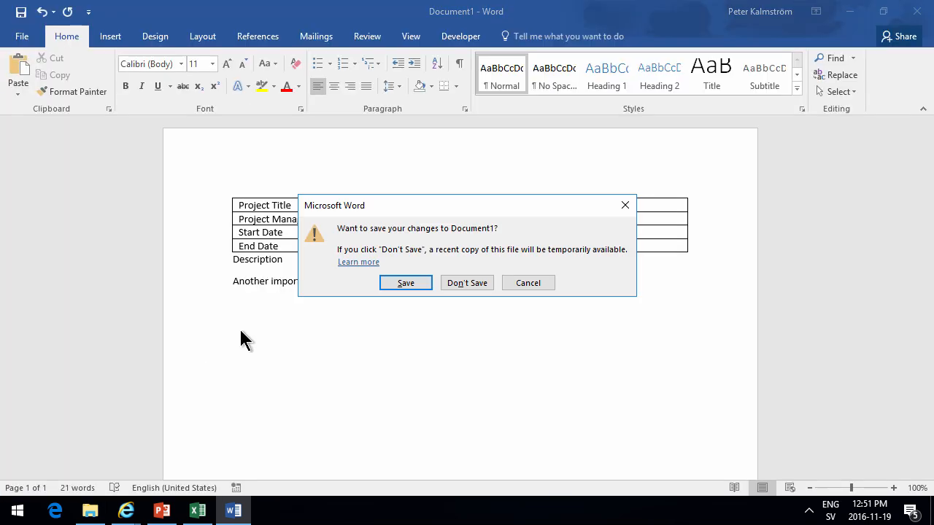
click(402, 282)
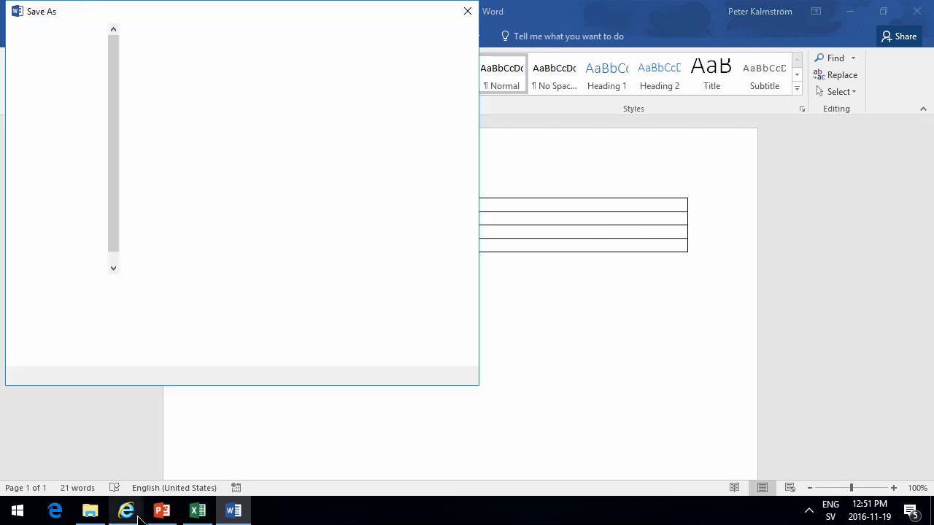
click(147, 250)
drag(146, 249, 83, 245)
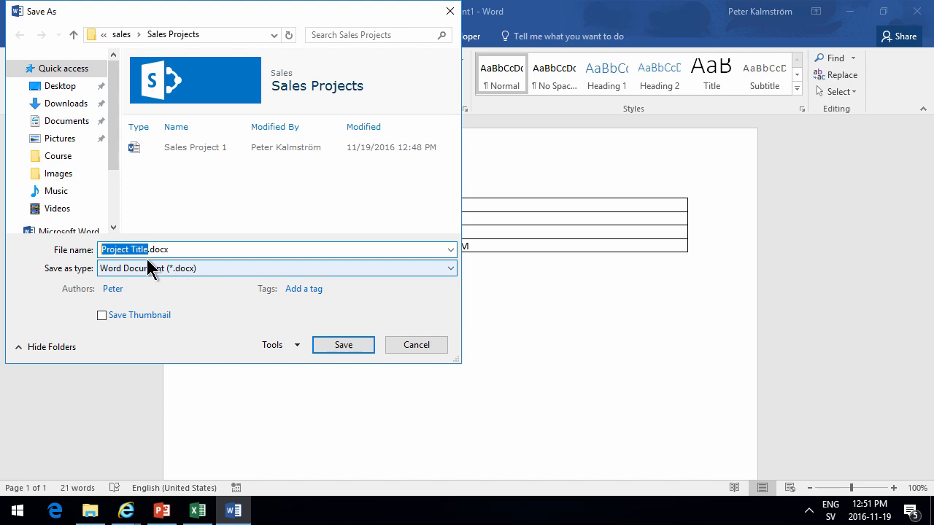
text(Sales)
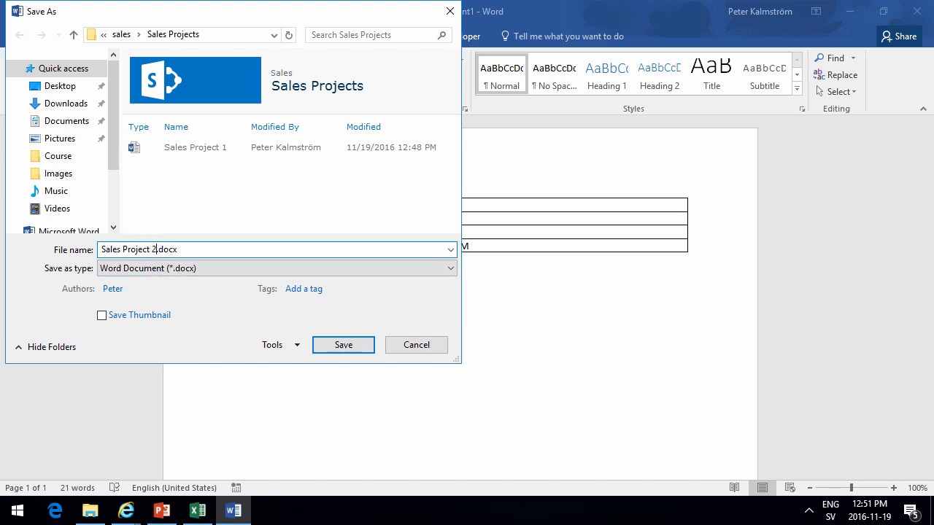
click(347, 346)
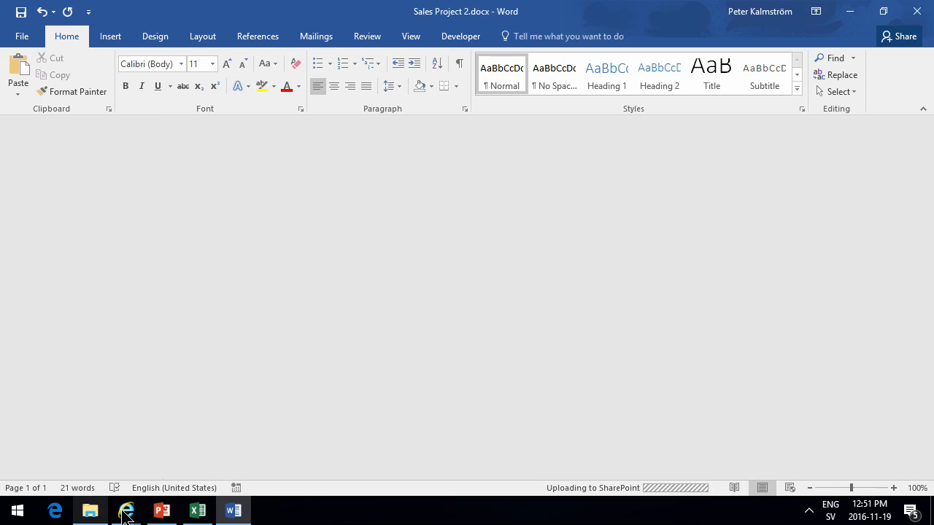
- Switch to the Sales Projects library in Internet Explorer and open its option to save the document library as a template
mouse_move(126, 514)
click(205, 455)
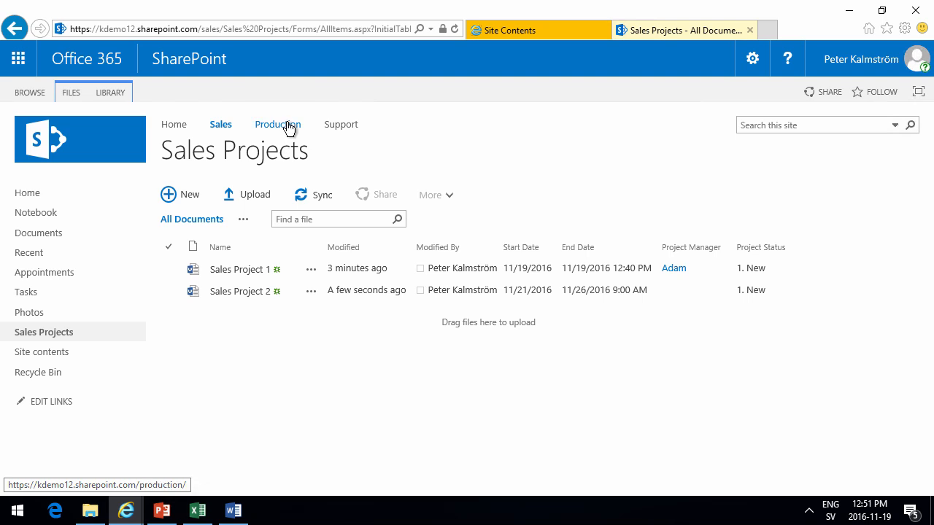
click(112, 94)
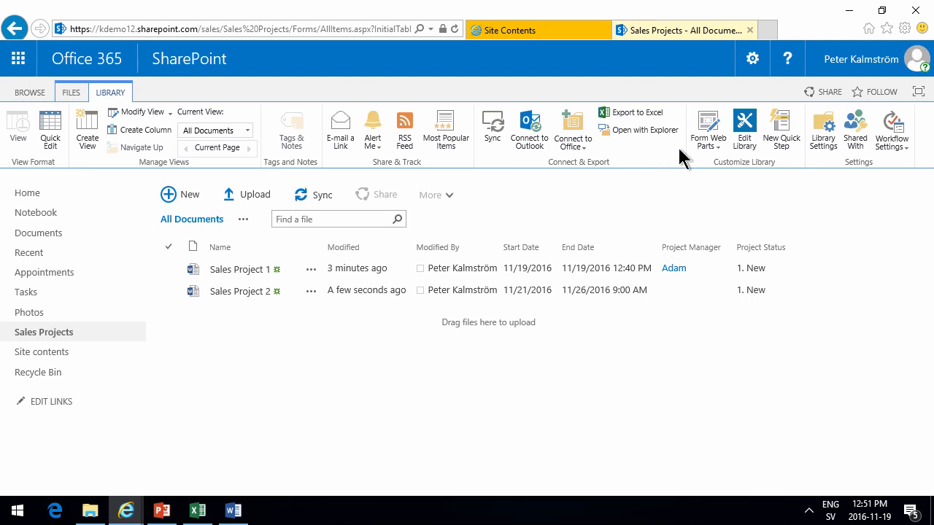
click(817, 133)
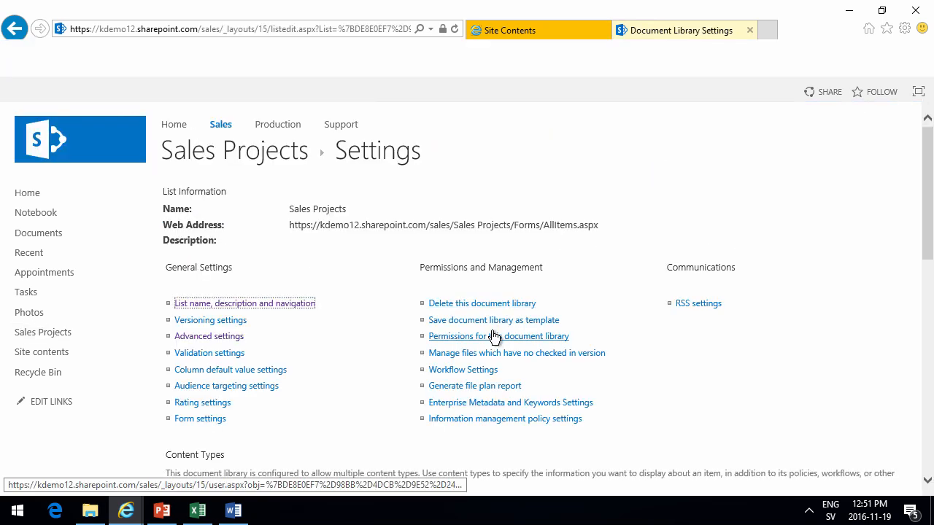
click(491, 326)
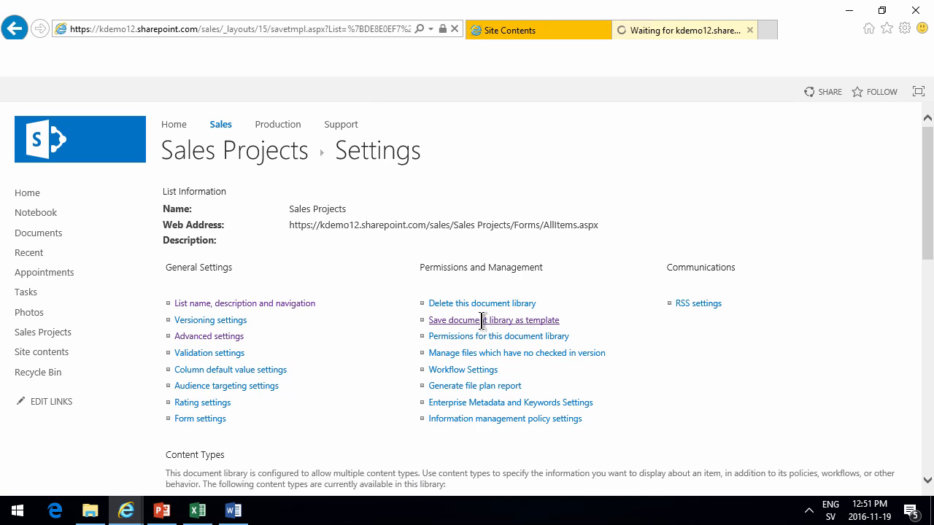
- Save the library as a template, using Project Library as both the file name and the template name
text(Project L)
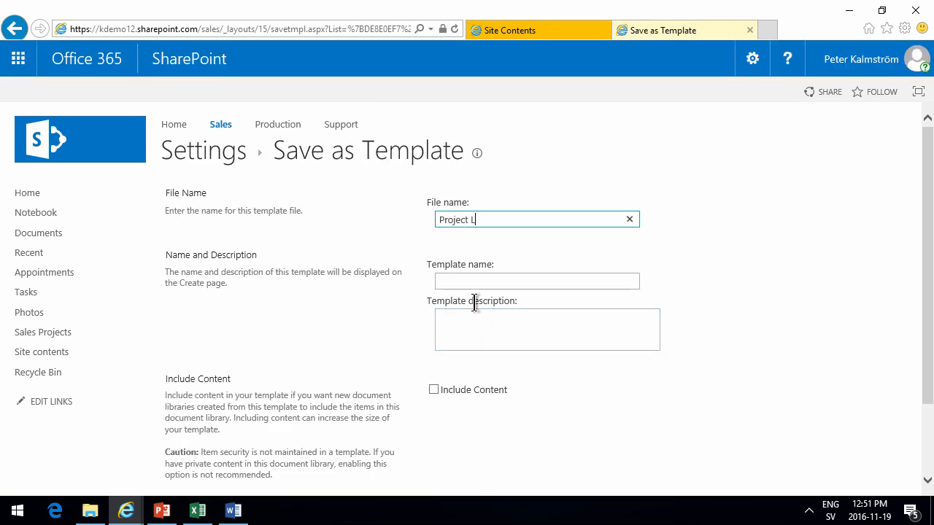
text(ibrary)
key(Tab)
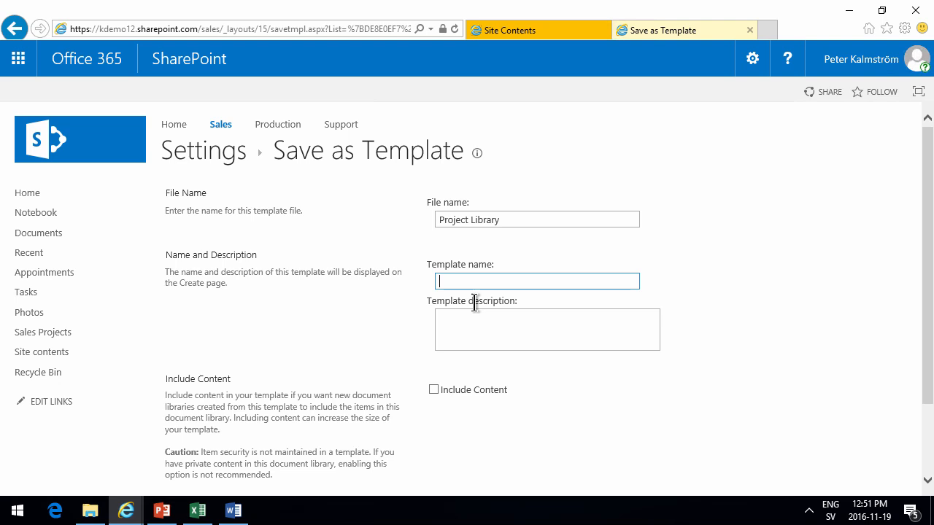
key(shift+Tab)
key(ctrl+c)
key(Tab)
key(ctrl+v)
scroll(600, 425, down, 2)
click(823, 429)
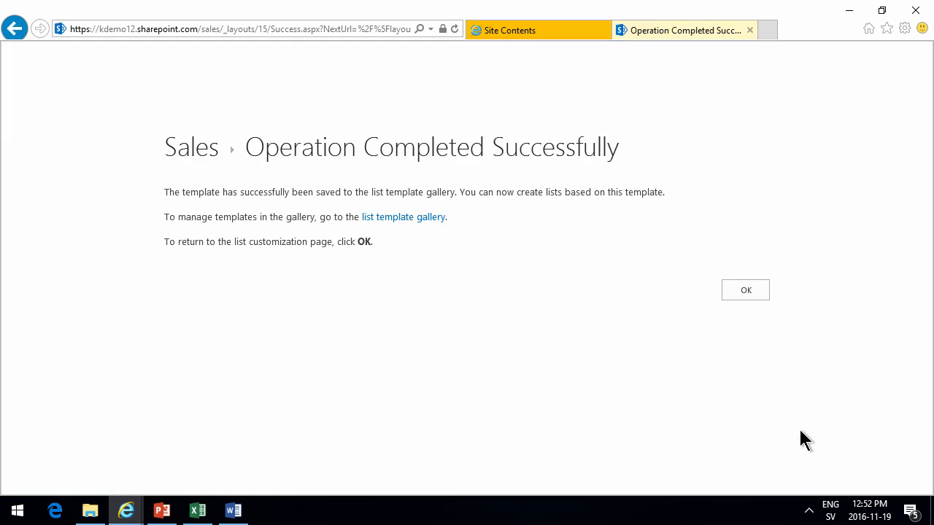
click(748, 289)
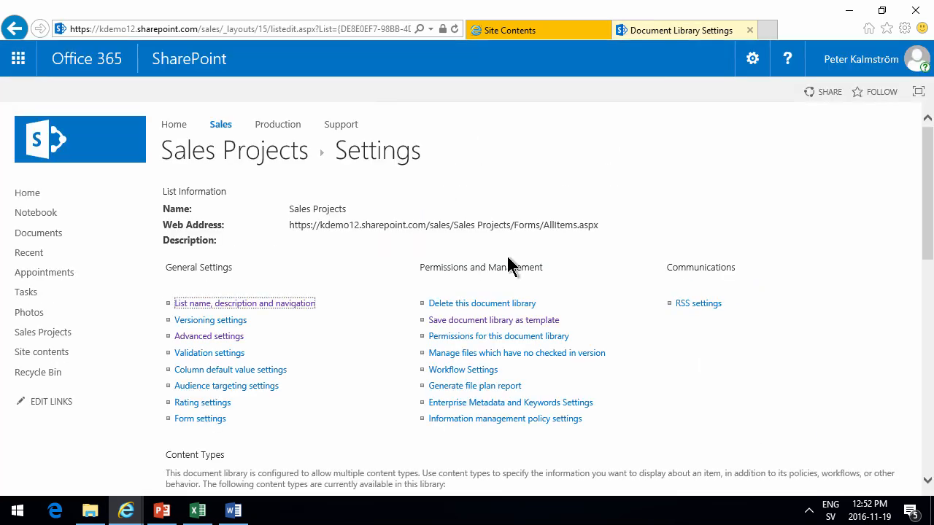
- Go to the Production subsite and search the apps that can be added for "project"
click(278, 125)
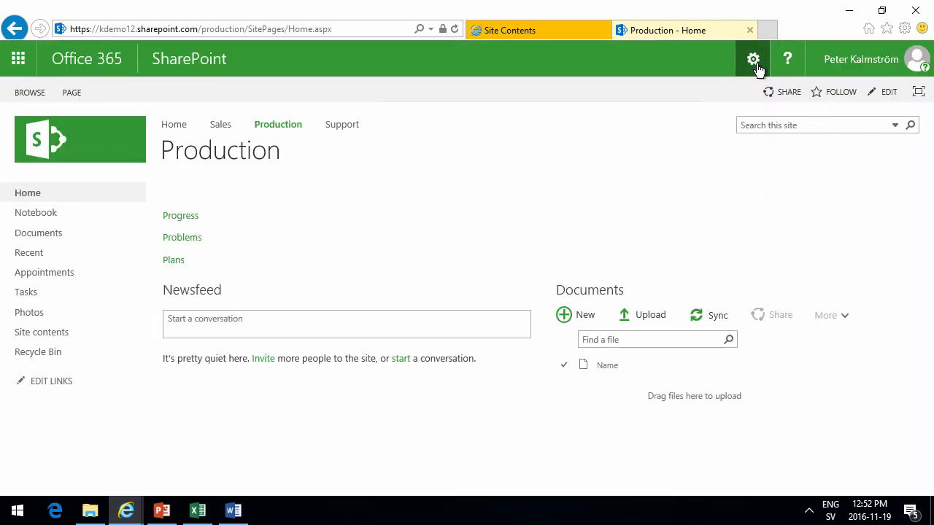
click(755, 60)
click(704, 229)
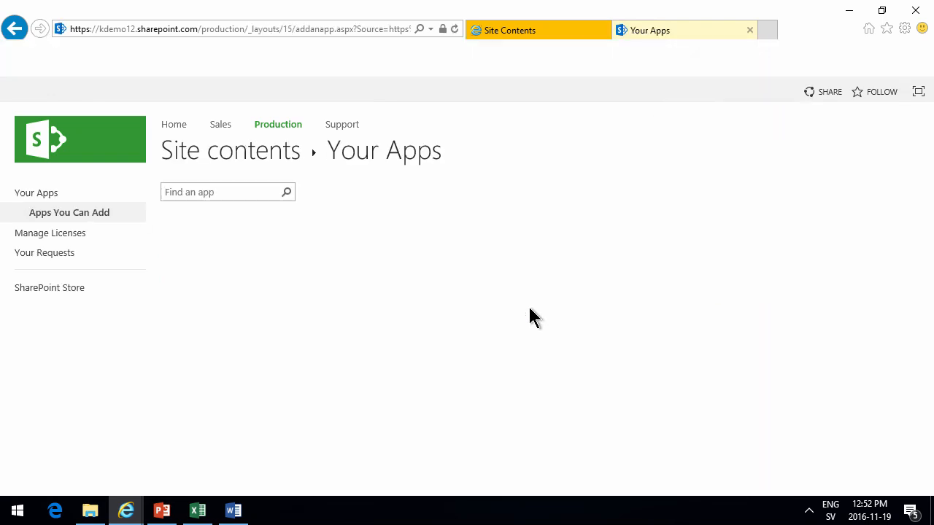
click(194, 191)
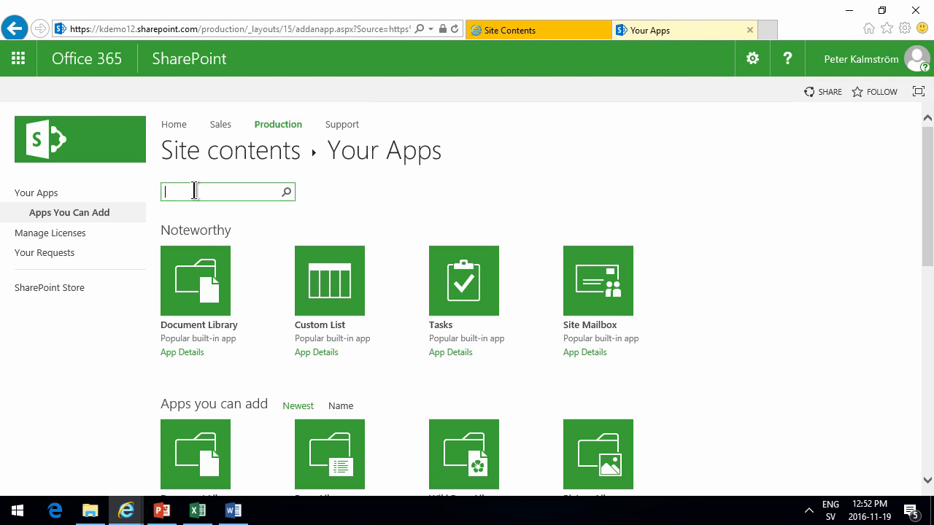
text(project)
key(Return)
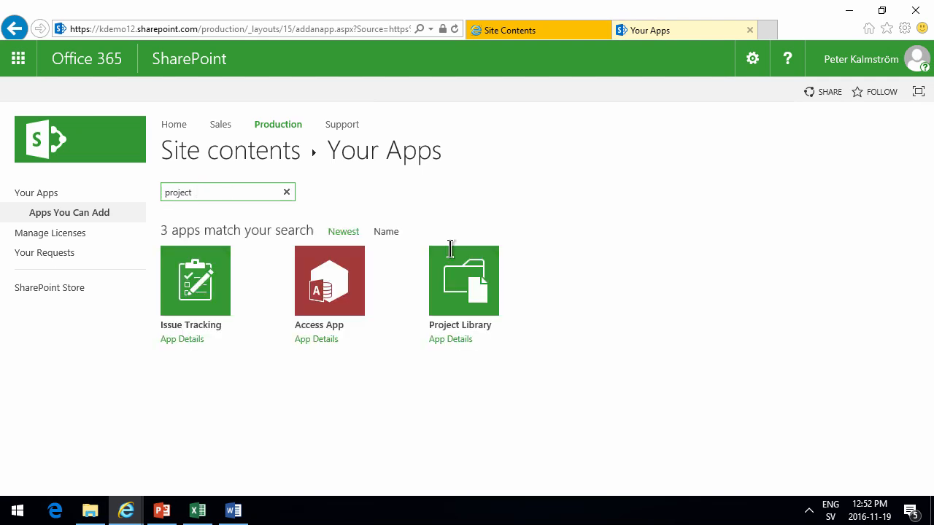
- Add a library based on the Project Library template and name it Production Projects
click(458, 288)
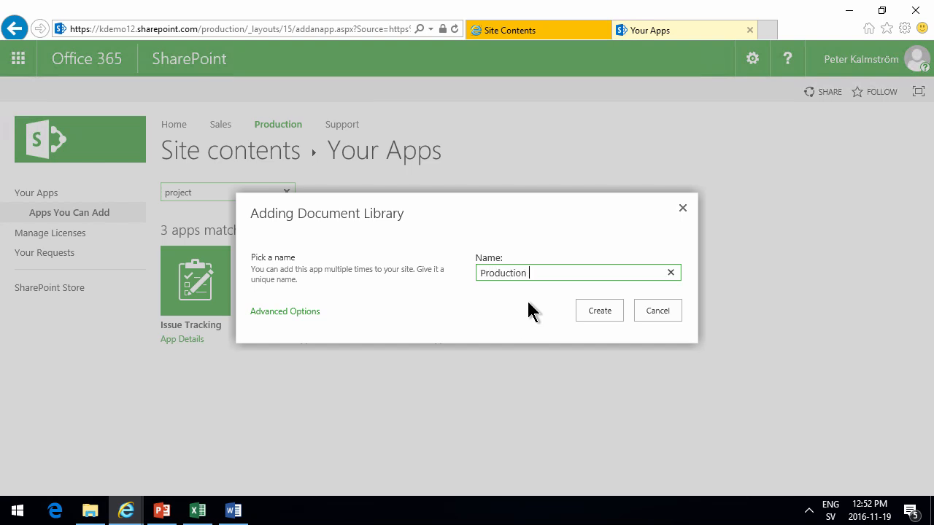
text(Production Projects)
click(593, 309)
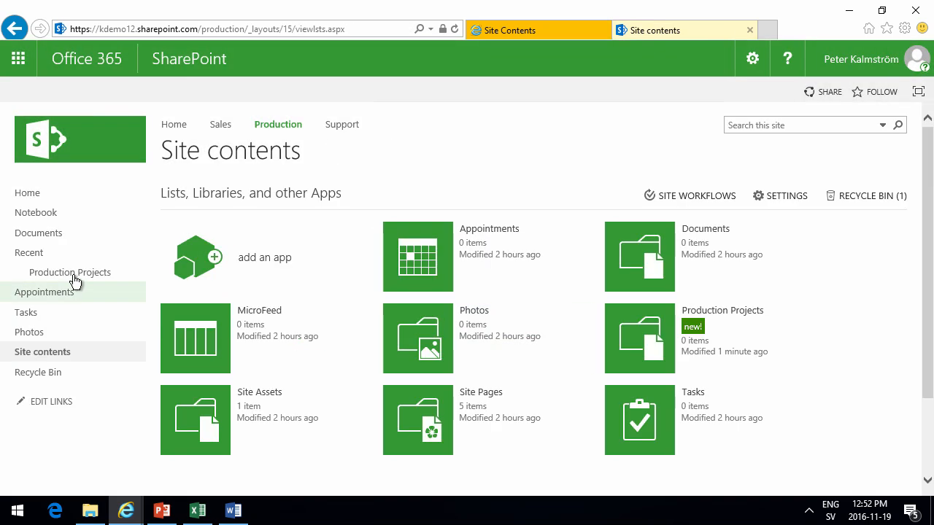
- Set the Production Projects library's navigation option so that it is displayed on the Quick Launch
click(73, 273)
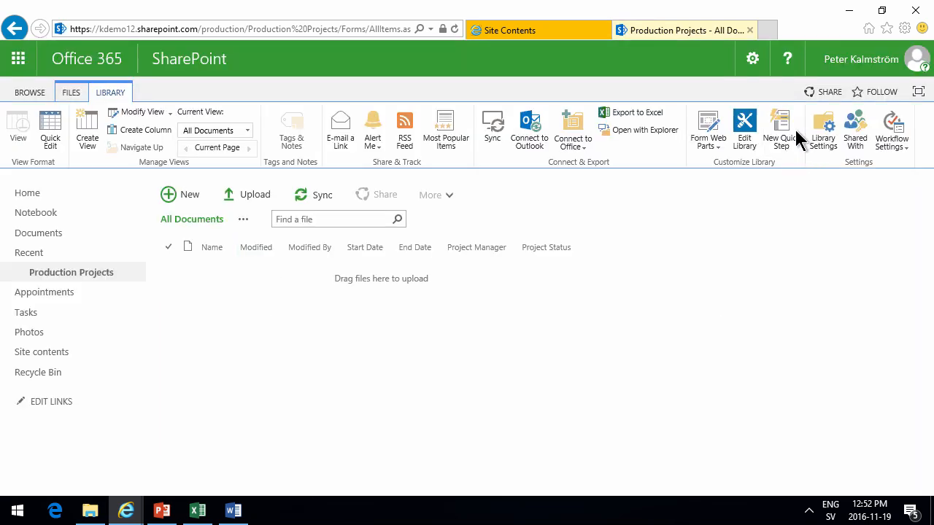
click(824, 134)
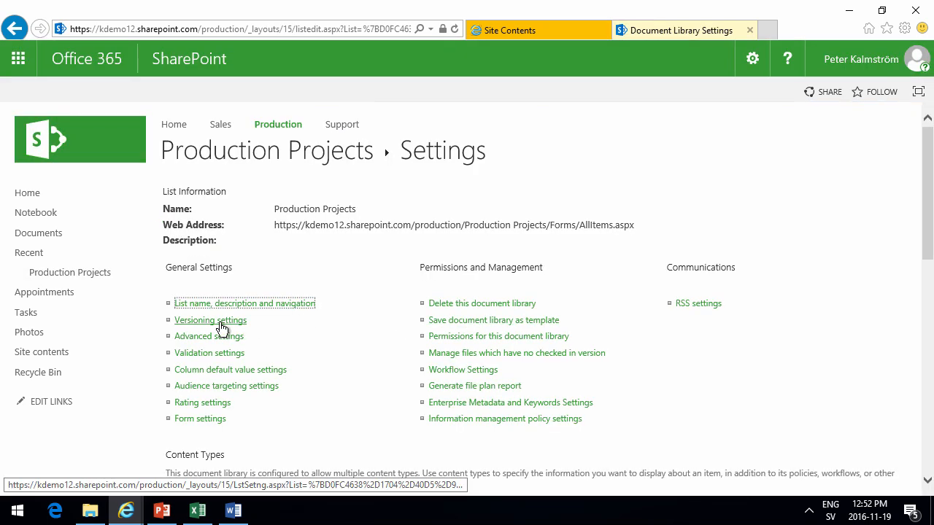
click(229, 306)
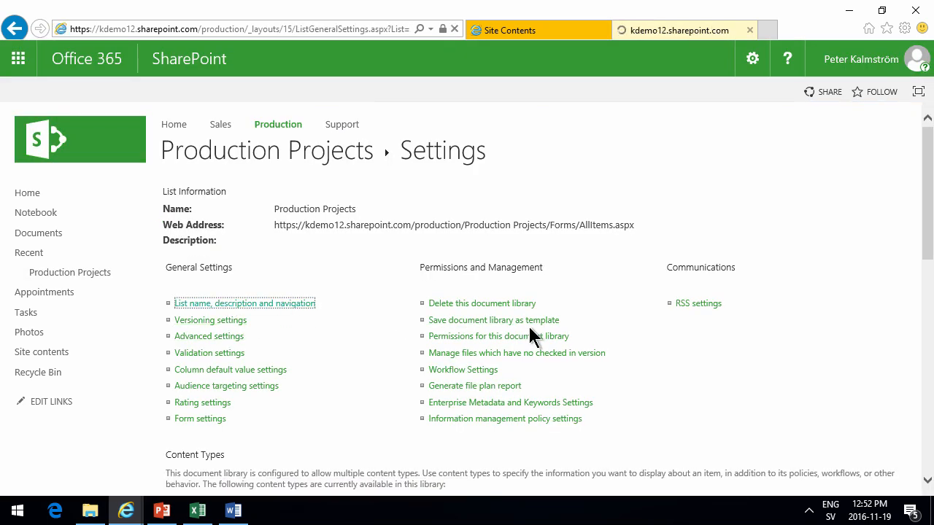
click(328, 351)
click(500, 429)
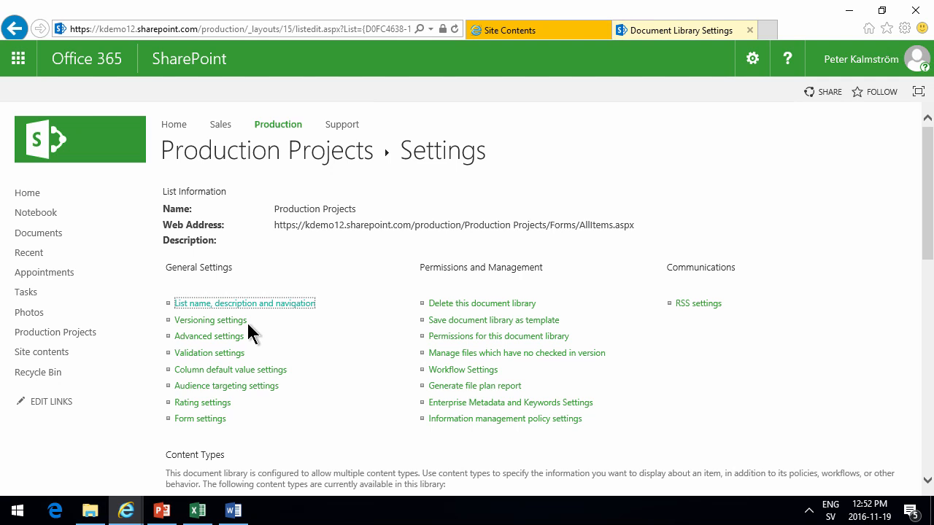
- Set the Production Projects library's advanced settings to open browser-enabled documents in the client application
click(219, 337)
scroll(442, 346, down, 5)
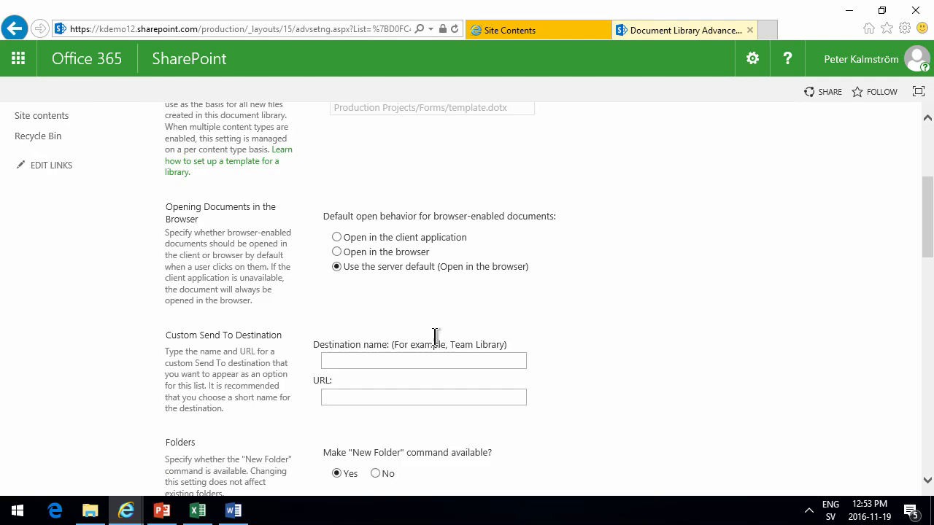
click(336, 238)
scroll(522, 372, down, 8)
scroll(511, 386, down, 6)
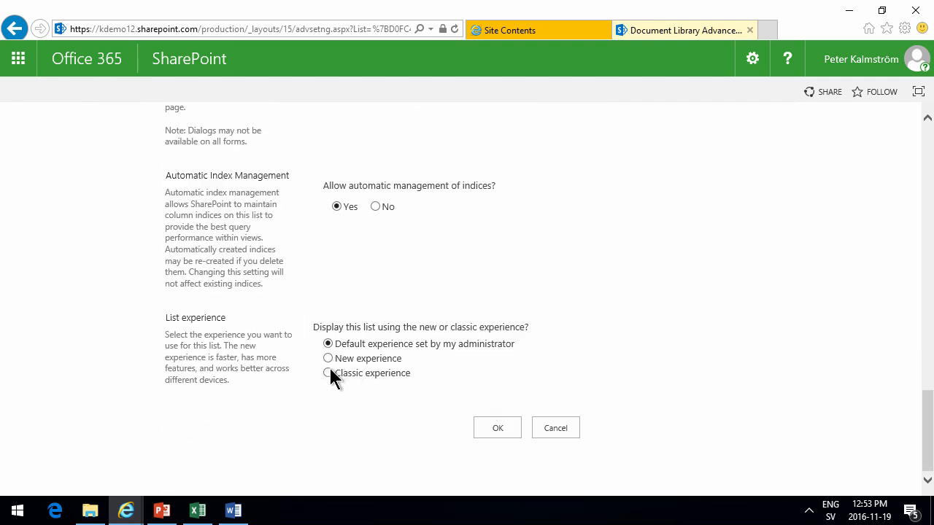
click(490, 427)
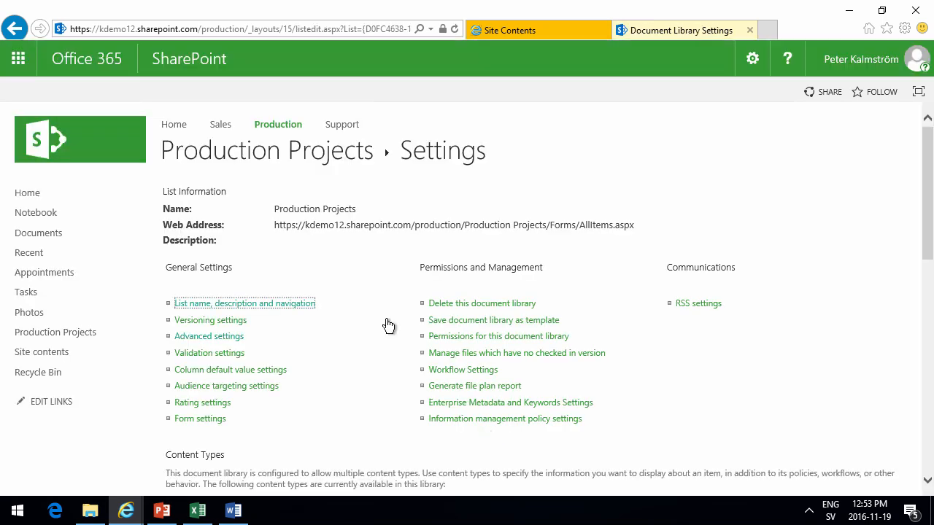
- Return to the Production Projects library and create a new Project document in desktop Word
click(251, 151)
click(186, 195)
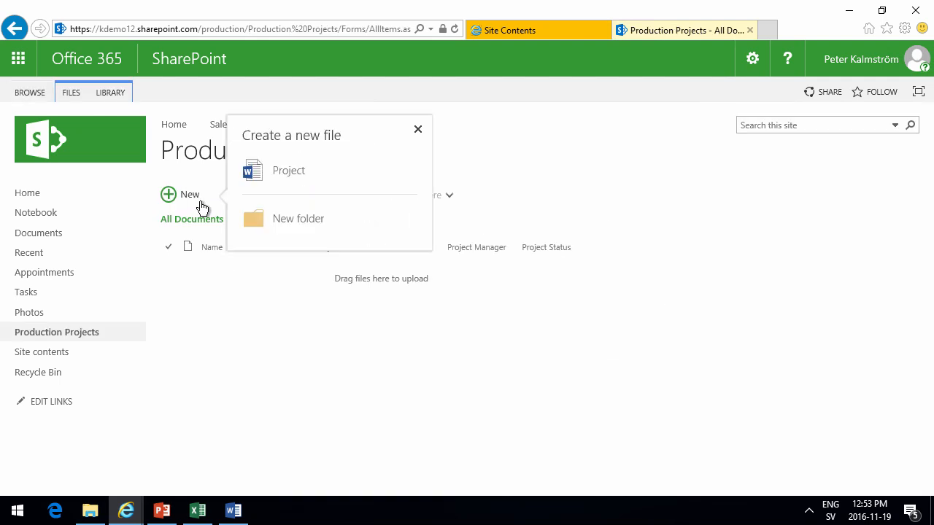
click(267, 170)
click(543, 333)
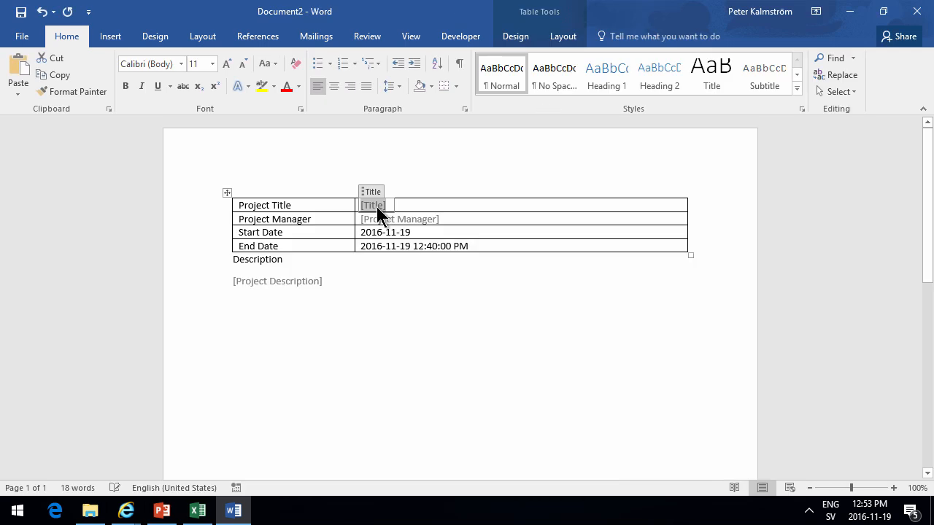
- Enter Production Project 1 as the project title and select the project description field
click(376, 207)
text(Production)
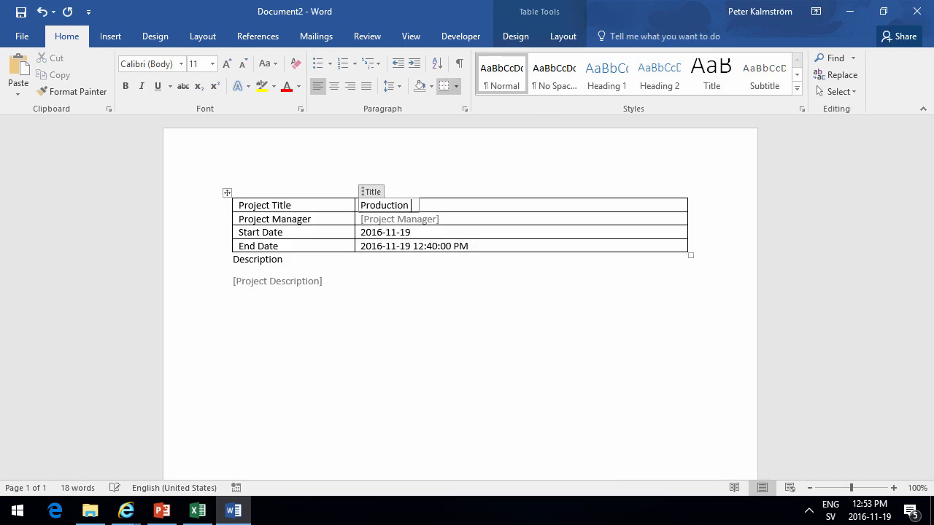
text( Project 1)
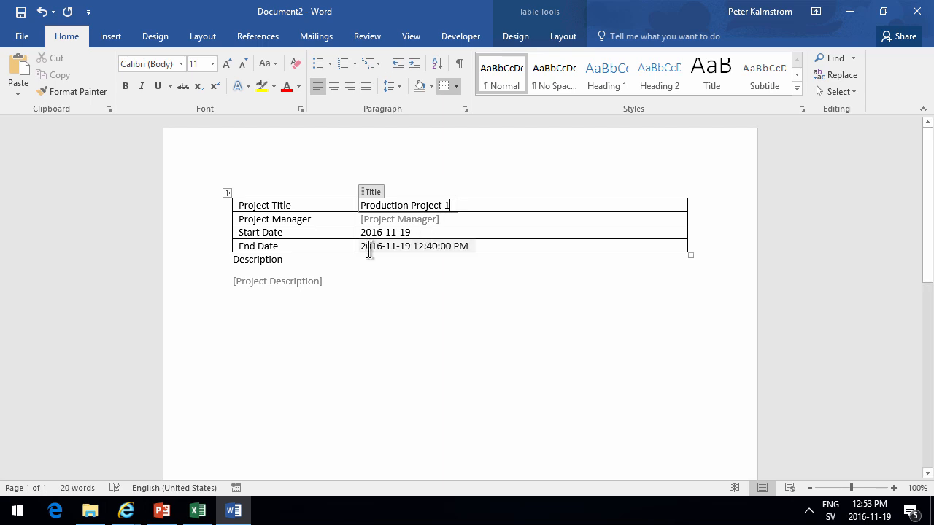
click(279, 283)
- Save the document as Production Project 1.docx in the Production Projects library and close Word
click(21, 39)
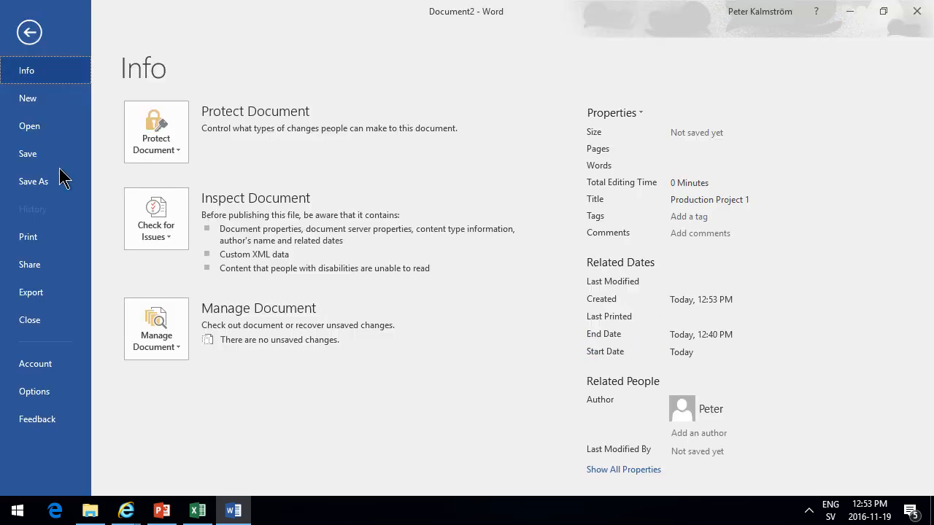
click(29, 320)
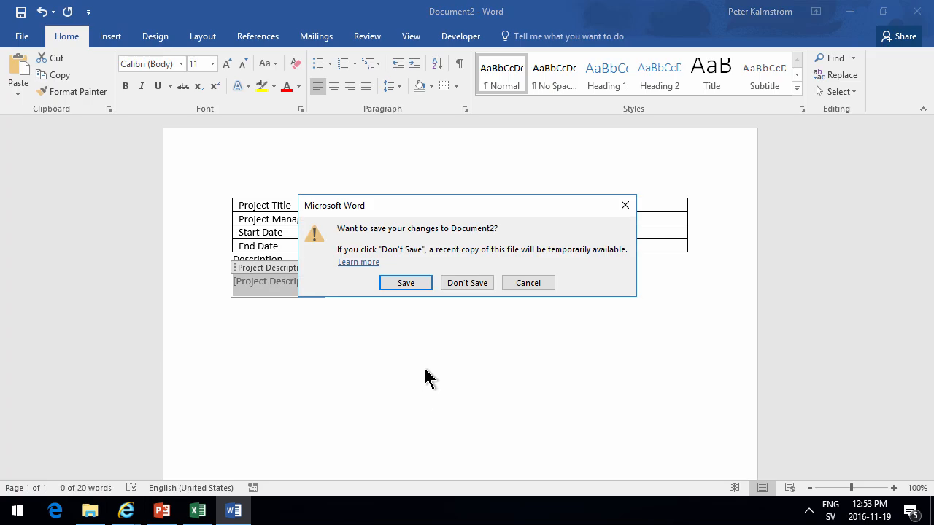
click(405, 283)
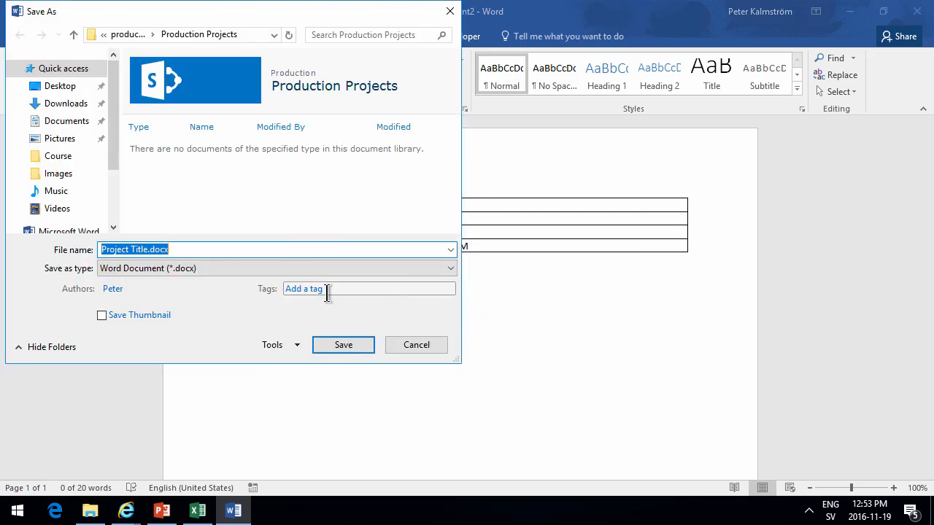
drag(153, 249, 94, 250)
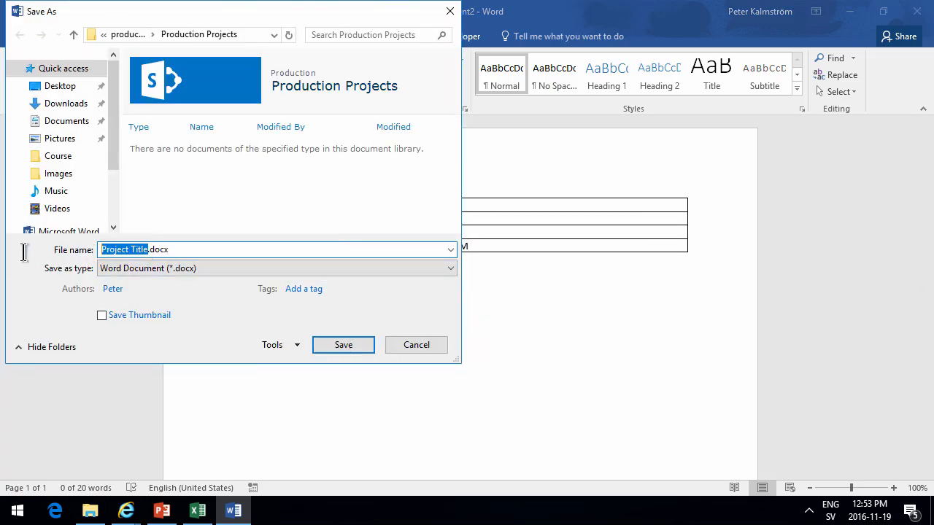
text(Production)
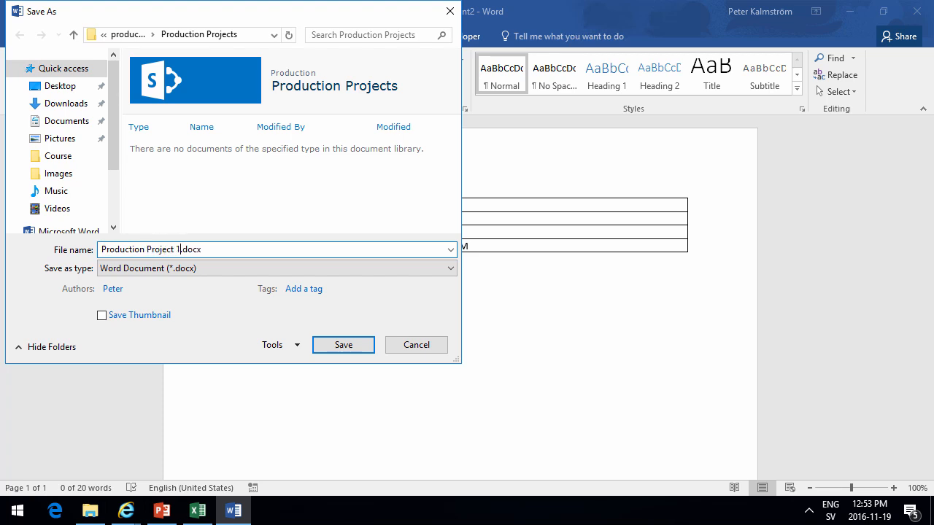
click(343, 344)
click(920, 20)
click(920, 21)
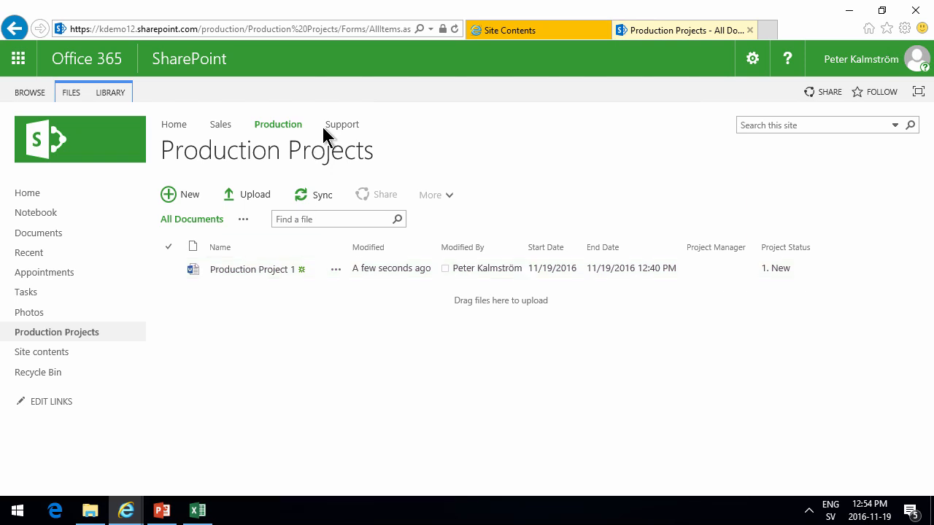
- Go to the Support subsite, start adding an app and search the available apps for Project
click(346, 128)
click(752, 58)
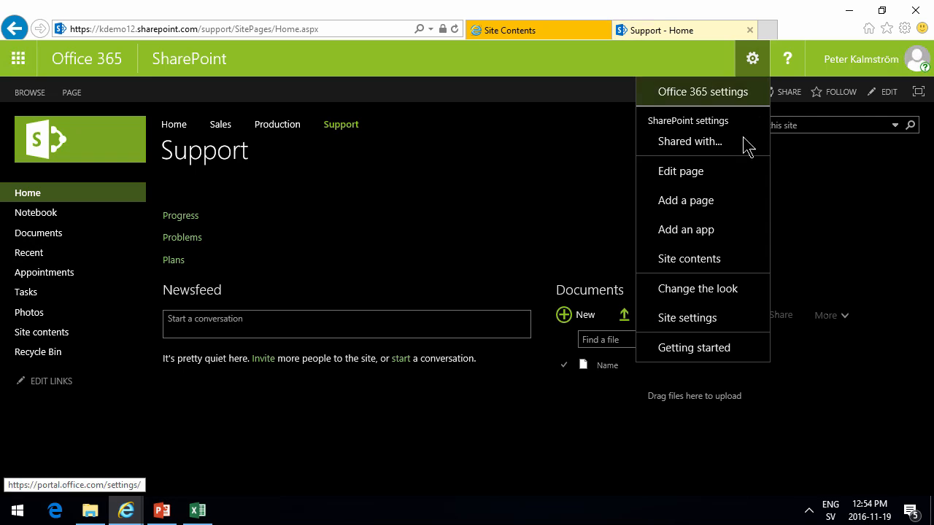
click(702, 231)
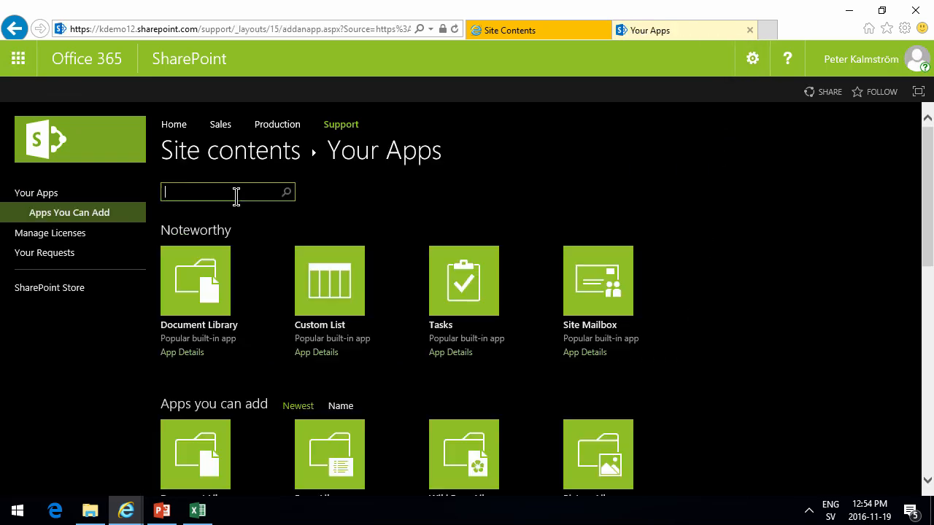
click(236, 192)
text(Project)
key(Return)
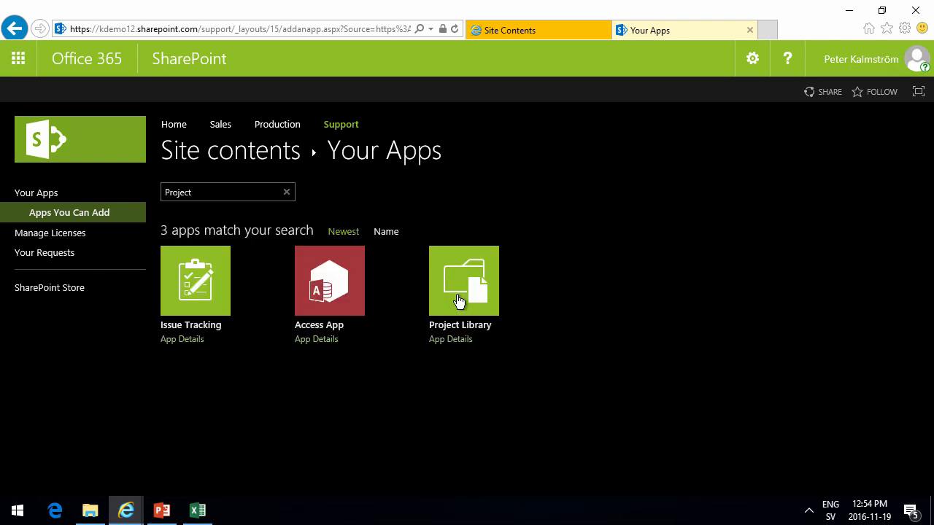
- Create a library named Support Projects from the Project Library template and open it
click(458, 296)
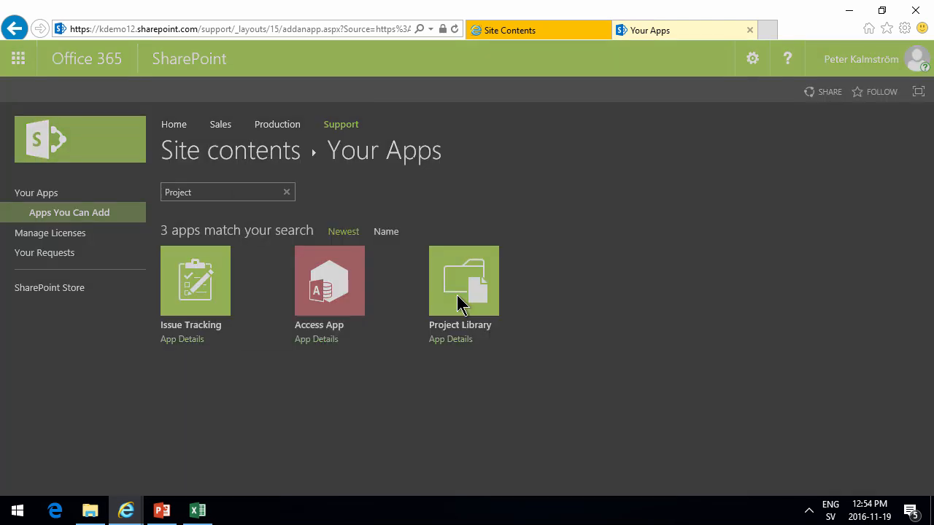
text(Support Projects)
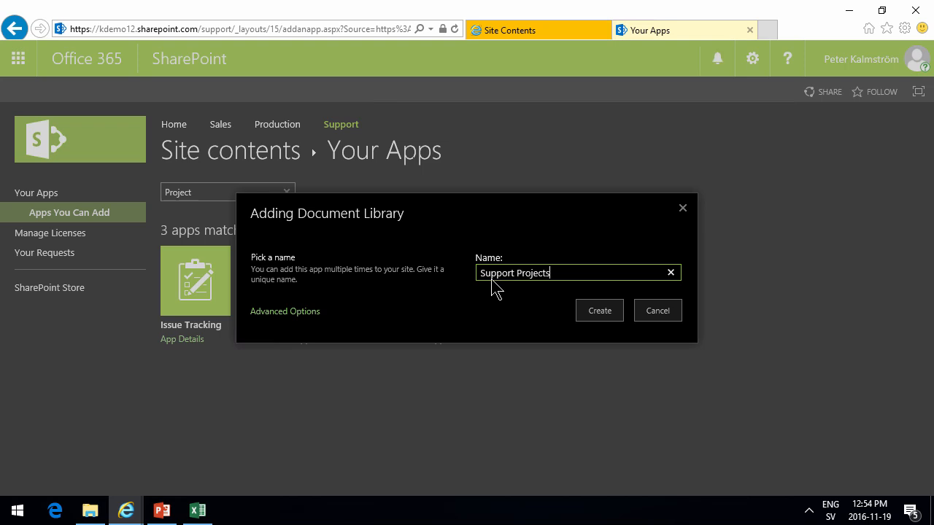
click(603, 315)
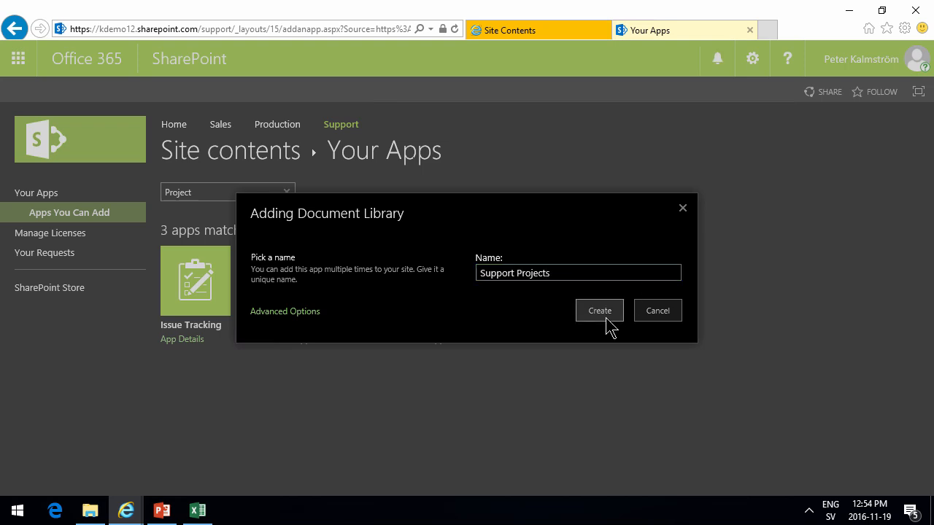
click(87, 275)
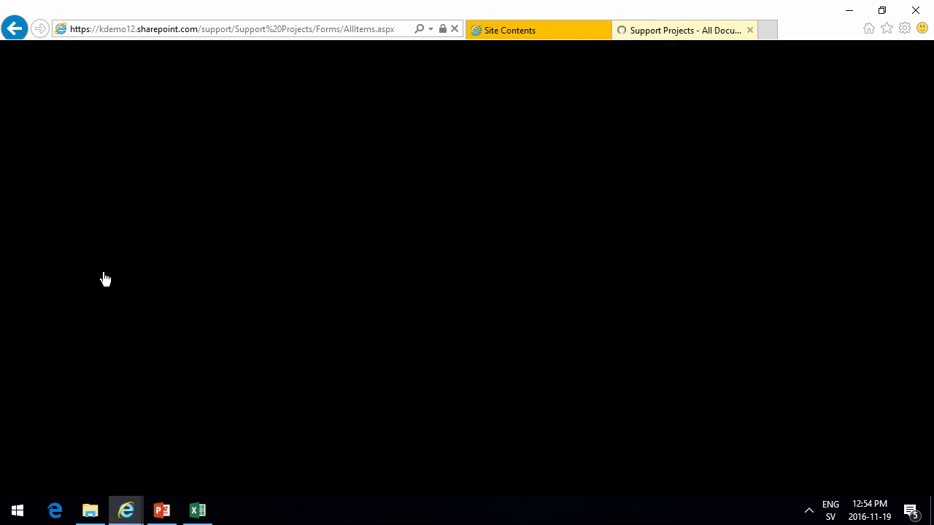
- Set the Support Projects library's advanced settings to open documents in the client application and use the classic experience
click(128, 95)
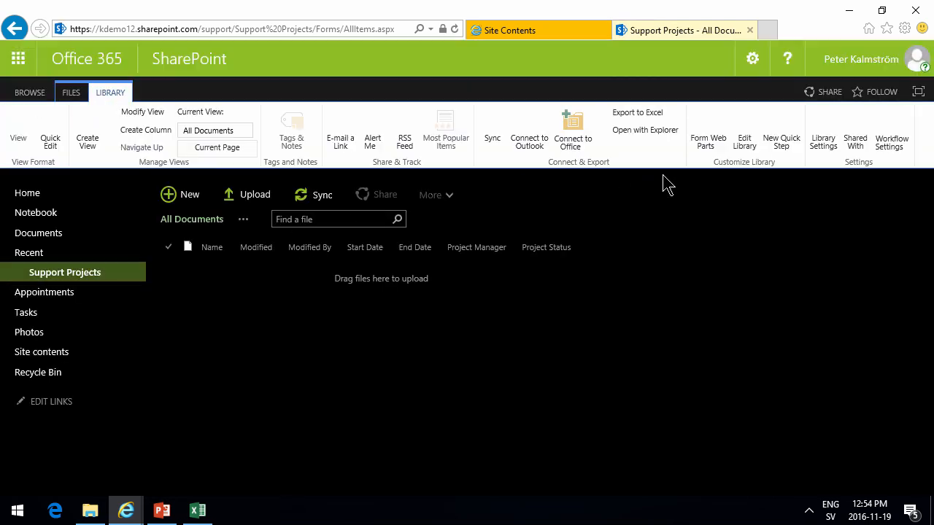
click(816, 127)
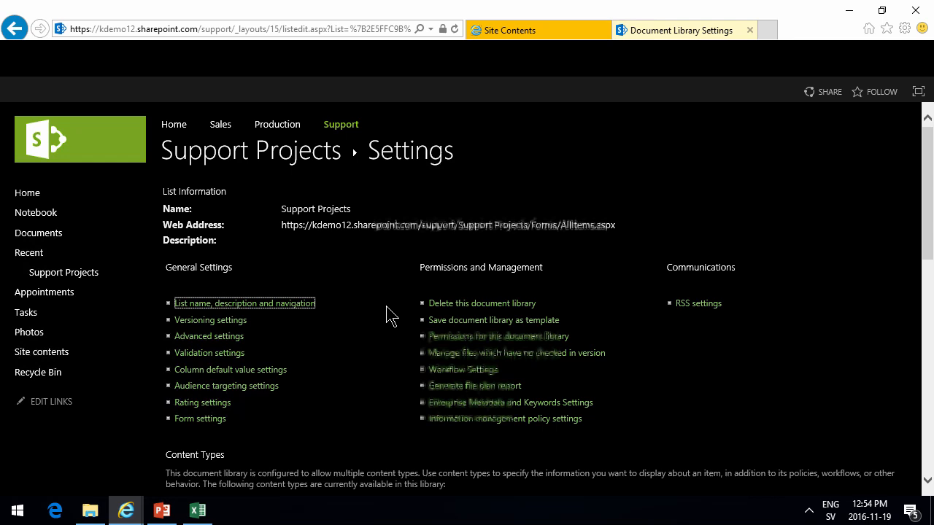
click(186, 337)
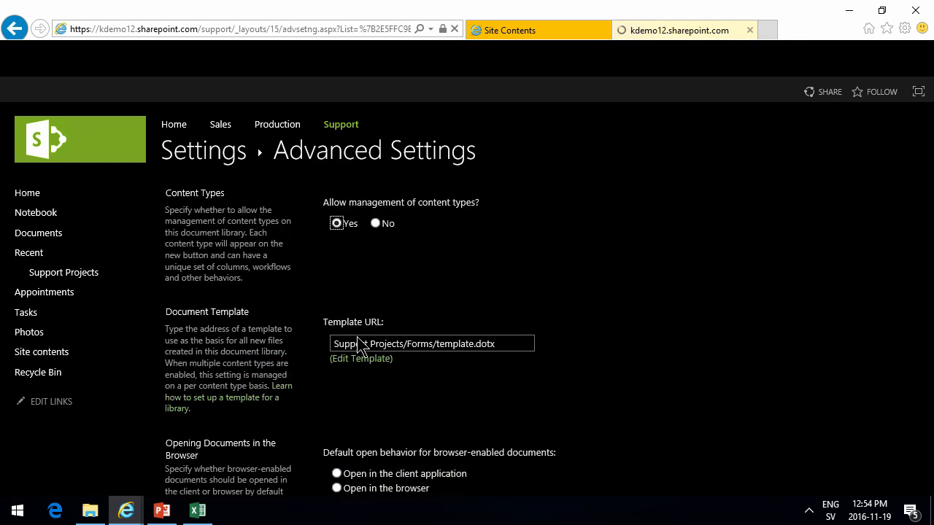
scroll(343, 288, down, 4)
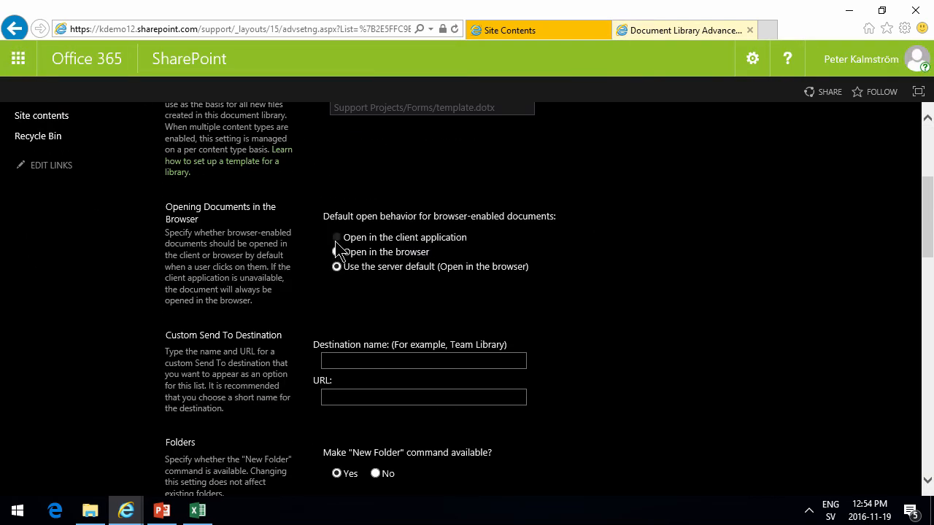
scroll(435, 402, down, 10)
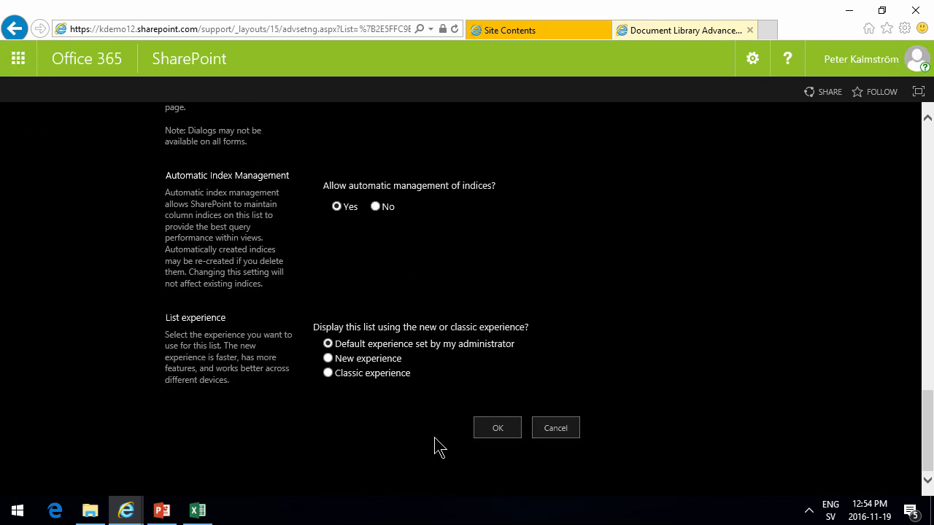
click(328, 372)
click(496, 430)
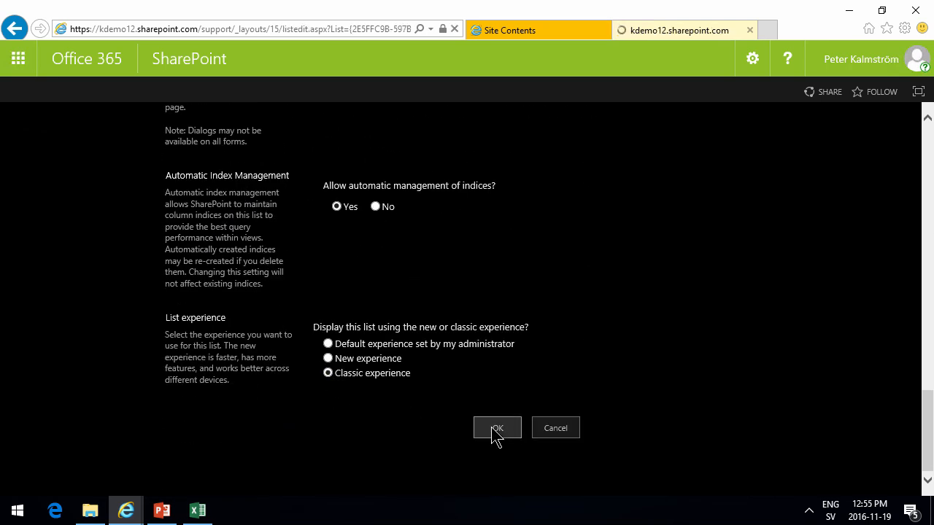
- Set the Support Projects library's navigation option so that it is displayed on the Quick Launch
click(240, 304)
click(328, 351)
click(514, 432)
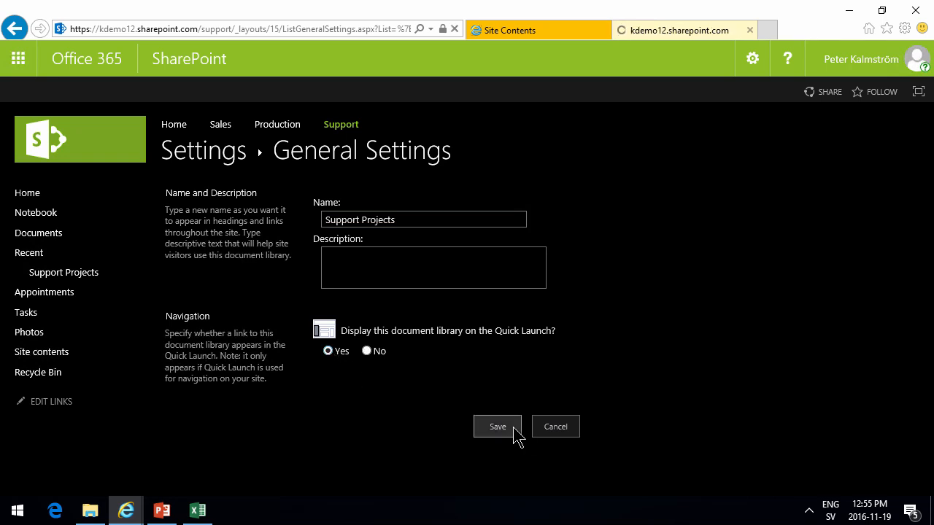
- Create a new Project document from the Support Projects library in desktop Word and enter Support Project 1 as its title
click(210, 153)
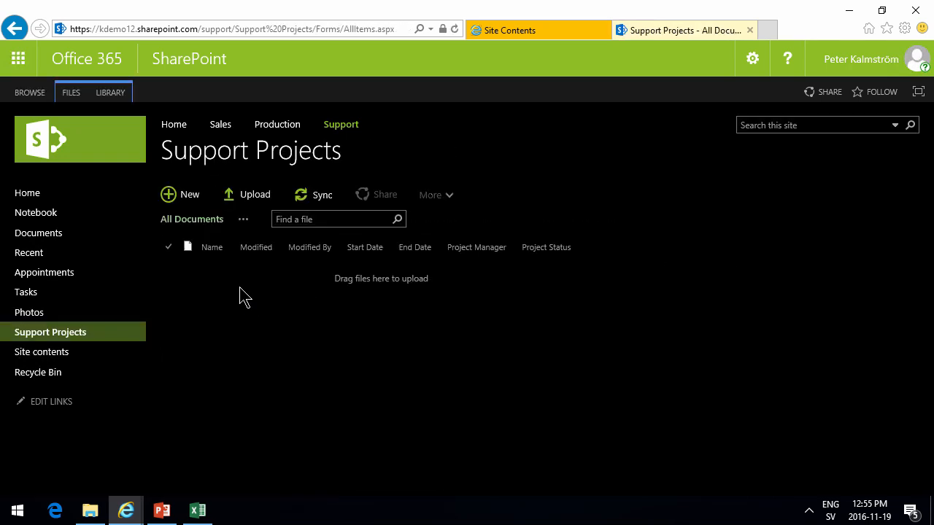
click(194, 196)
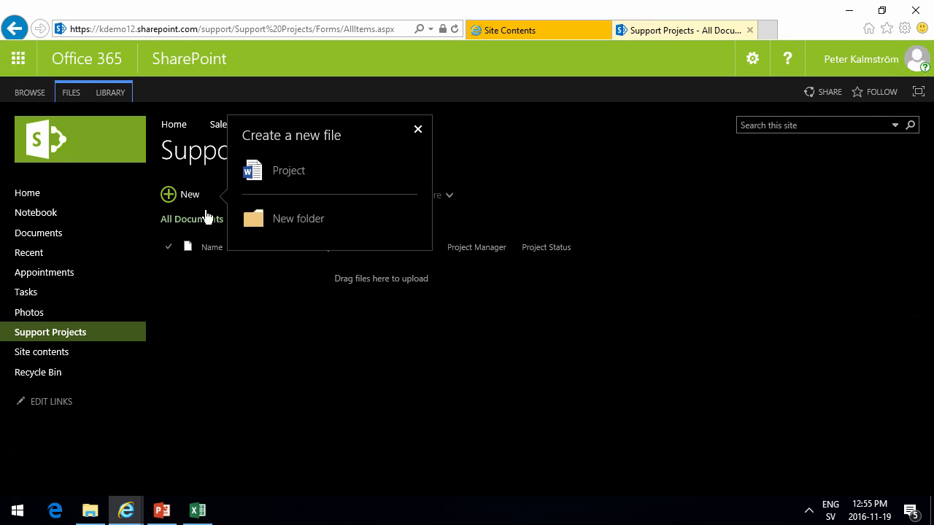
click(289, 171)
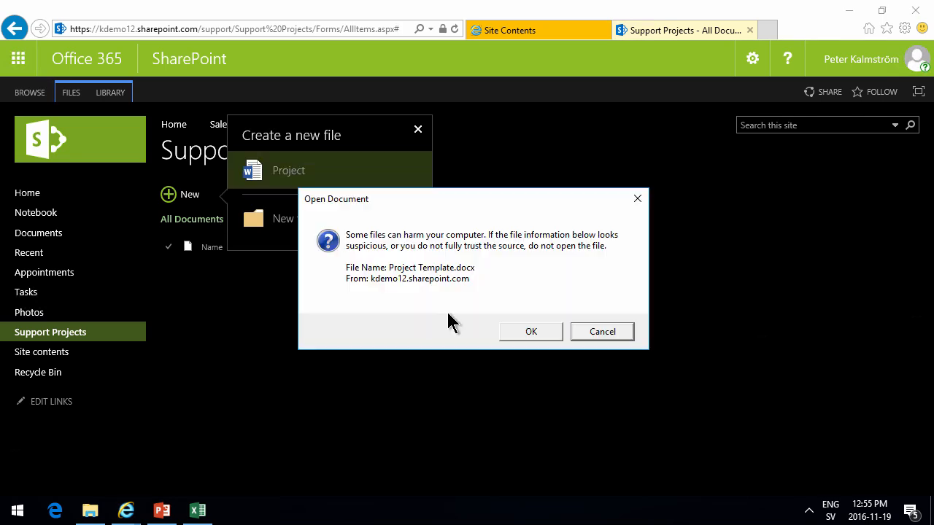
click(523, 333)
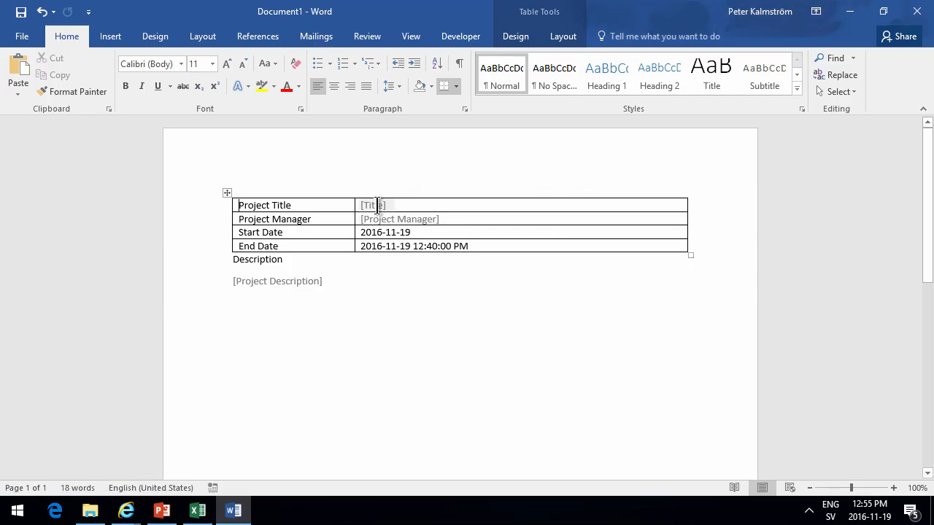
click(376, 205)
text(Support Project)
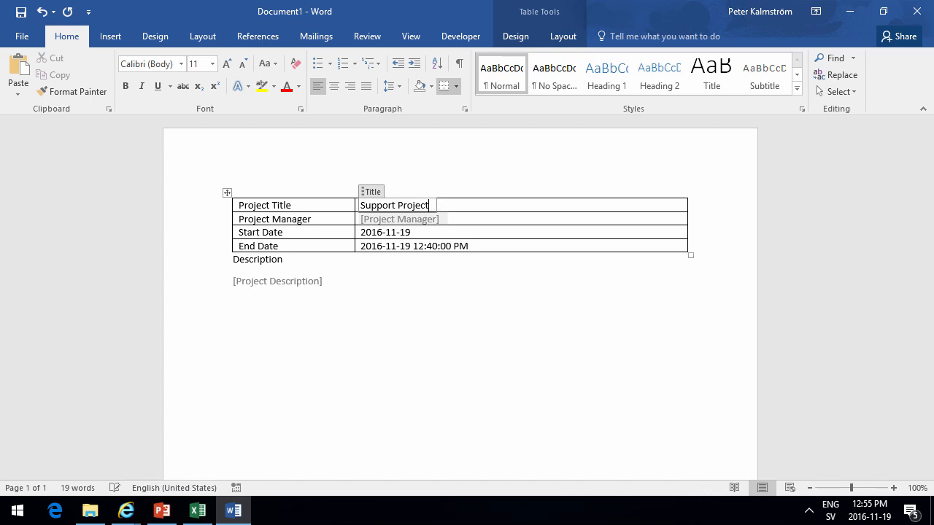
- Save the document as Support Project 1.docx in the Support Projects library and close Word
click(29, 38)
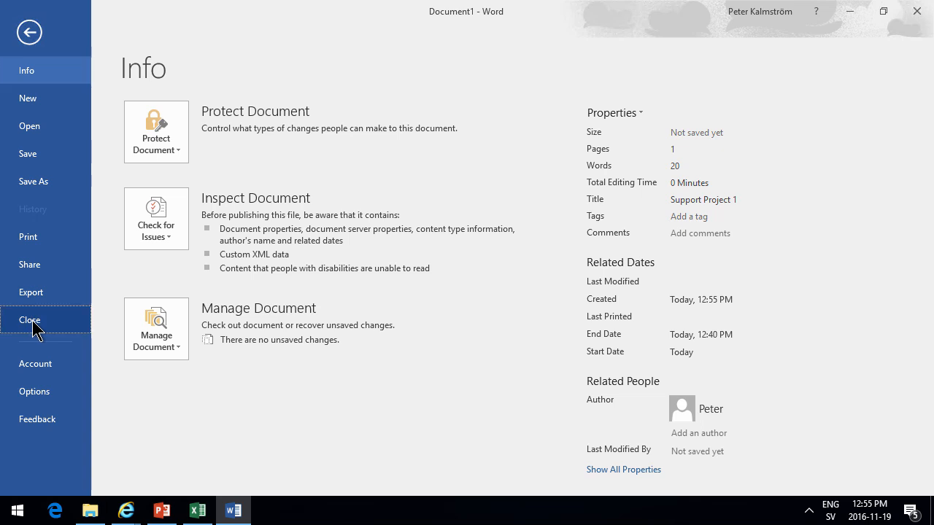
click(32, 321)
click(387, 282)
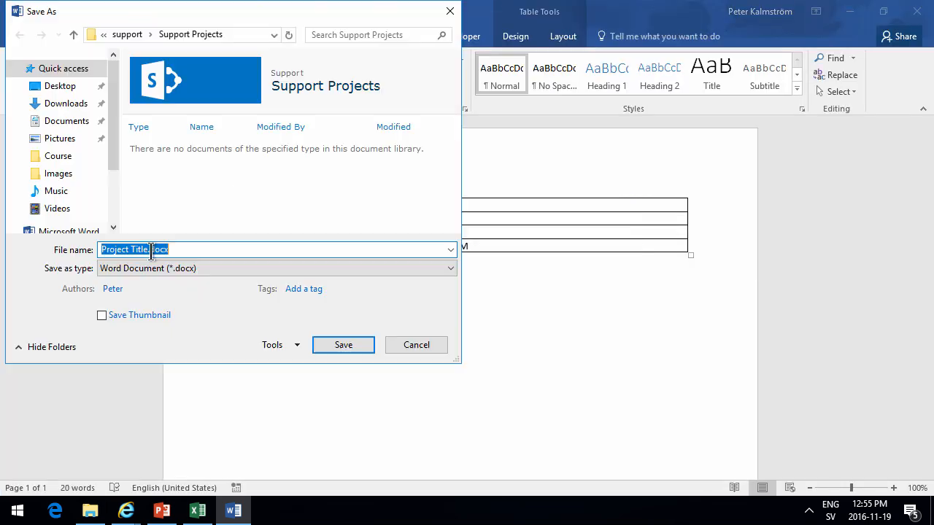
text(Support)
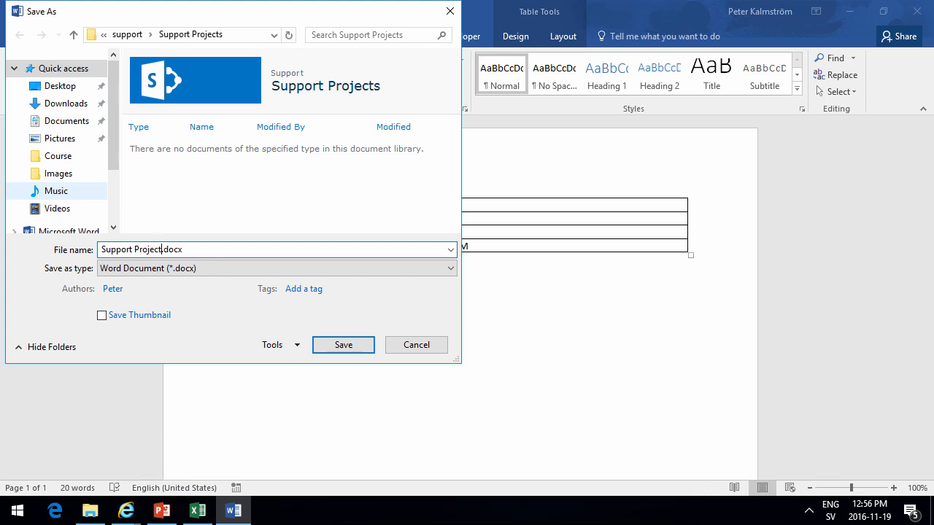
click(358, 349)
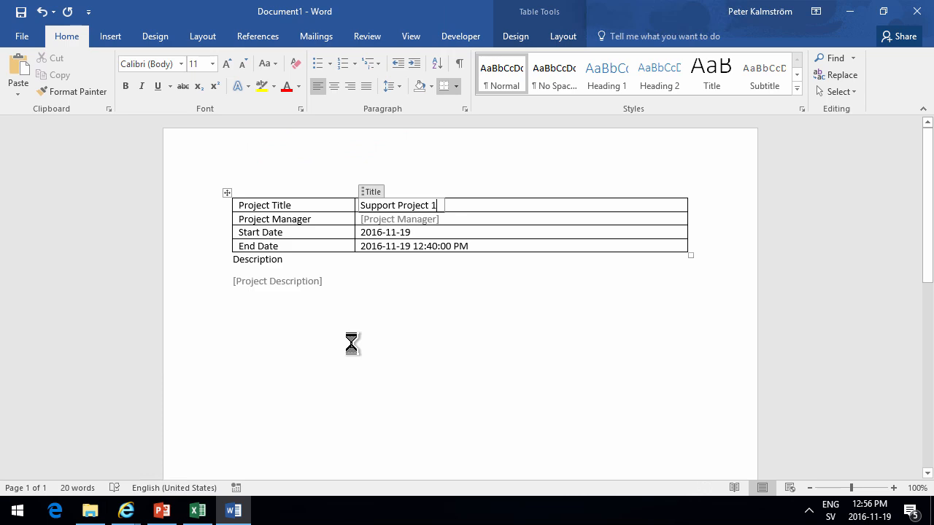
click(919, 19)
click(917, 15)
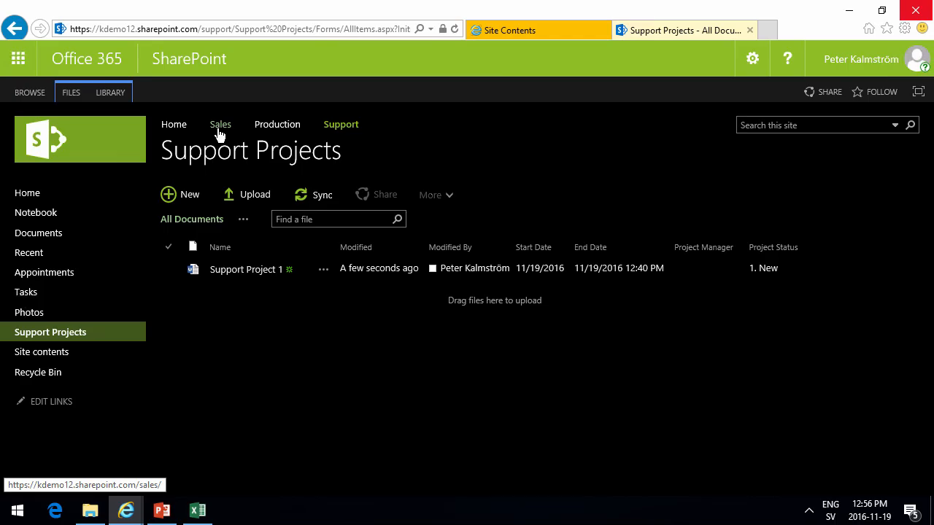
- Switch to the PowerPoint exercise slide and color the bullet about creating three document libraries red
click(161, 511)
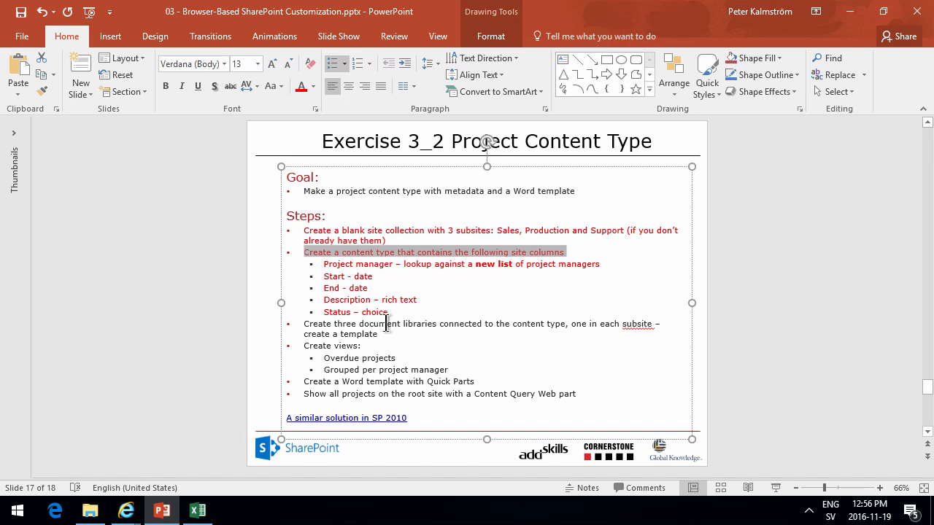
drag(374, 333, 308, 327)
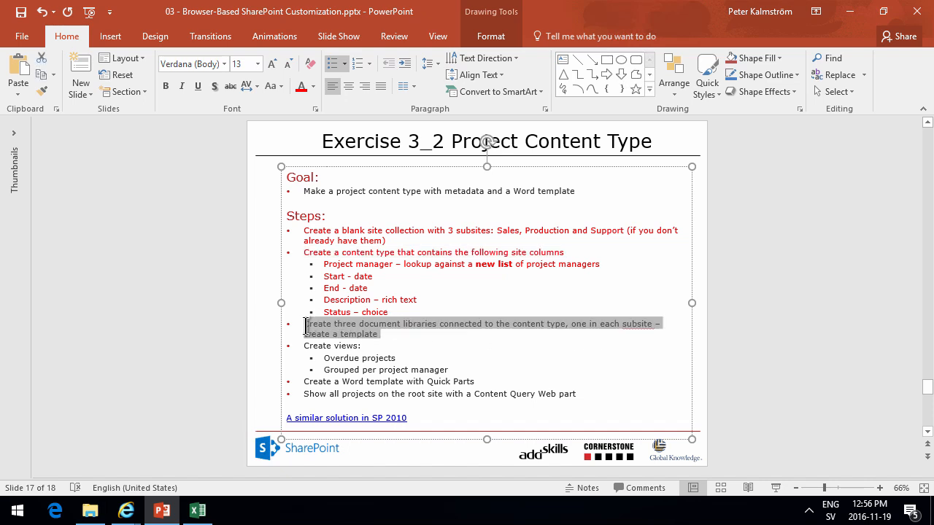
drag(457, 369, 295, 323)
click(390, 334)
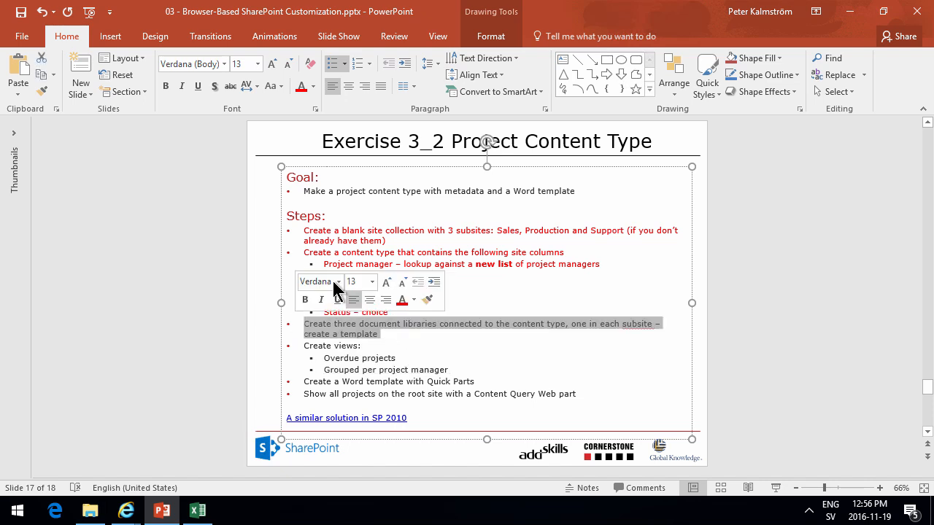
click(300, 86)
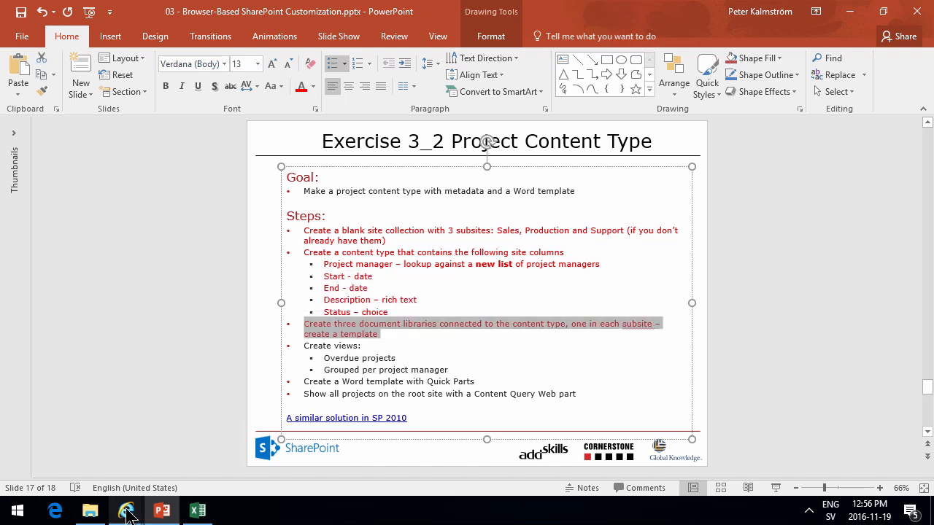
mouse_move(126, 511)
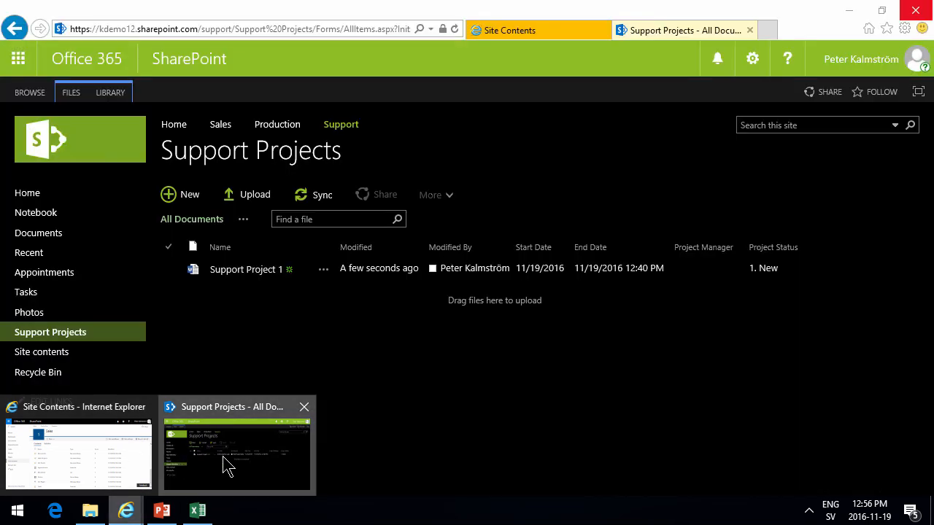
- Start a new view in the Sales subsite's Sales Projects library and name it Grouped by Project Manager
click(223, 461)
click(218, 129)
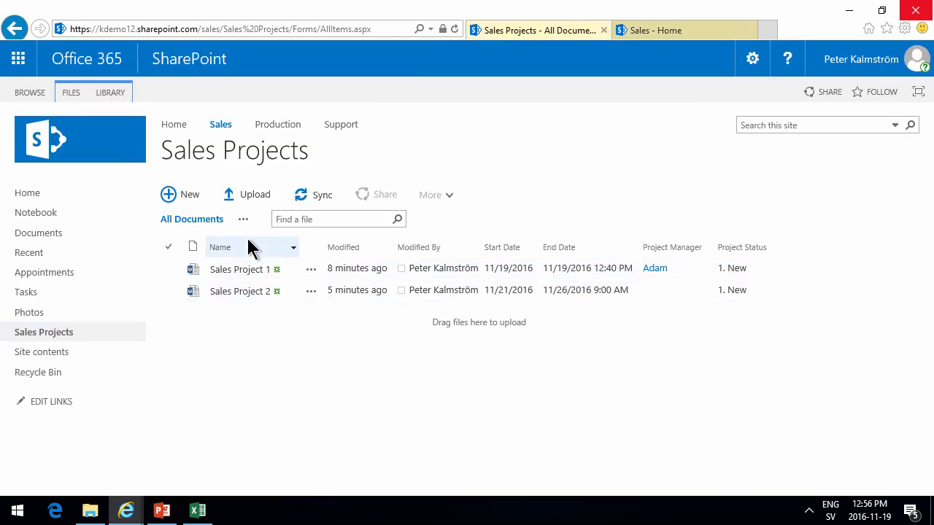
click(243, 219)
click(277, 264)
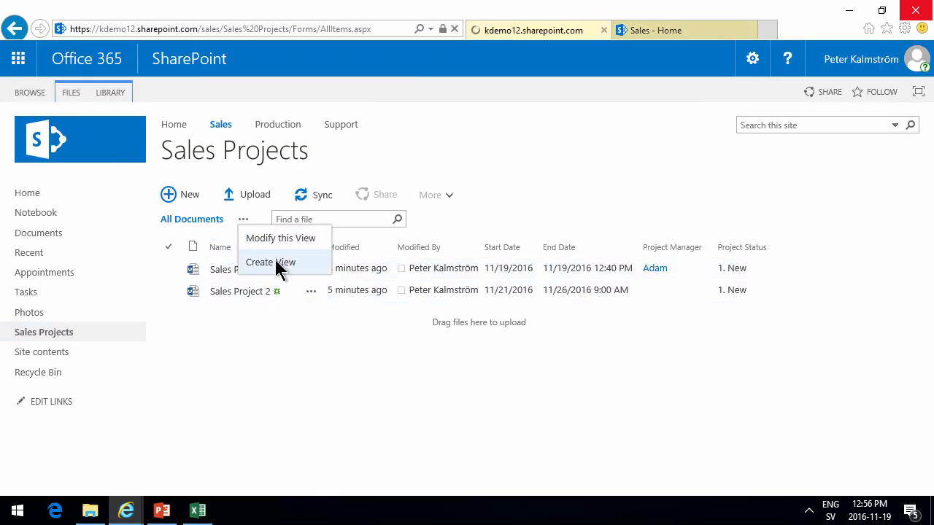
click(218, 233)
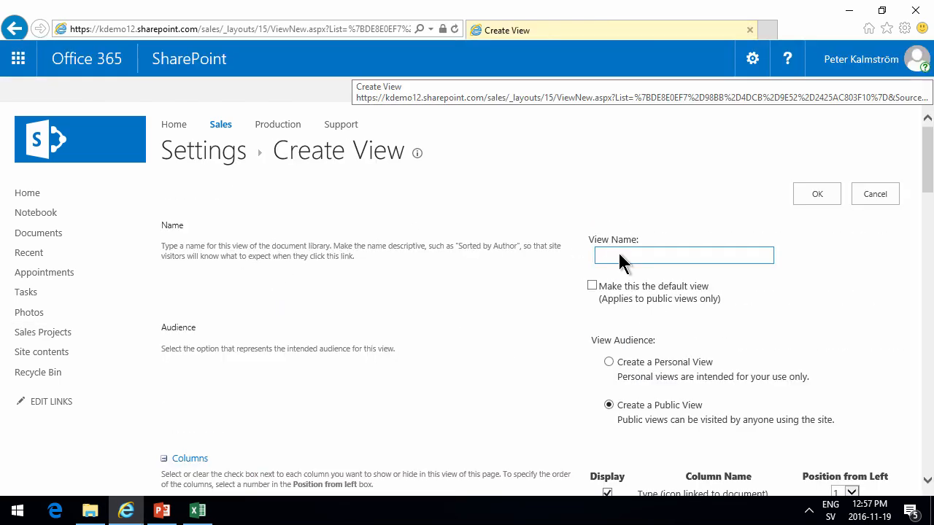
click(613, 257)
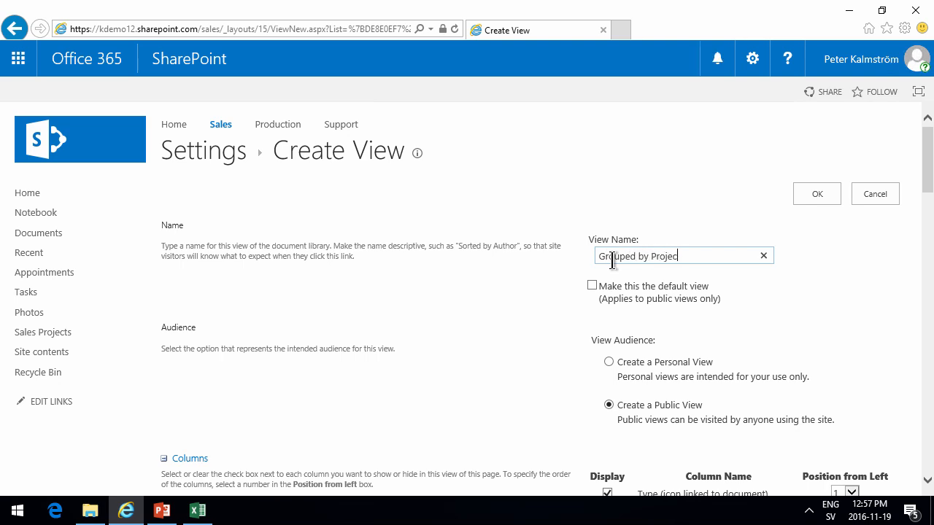
text(Grouped by Project Manager)
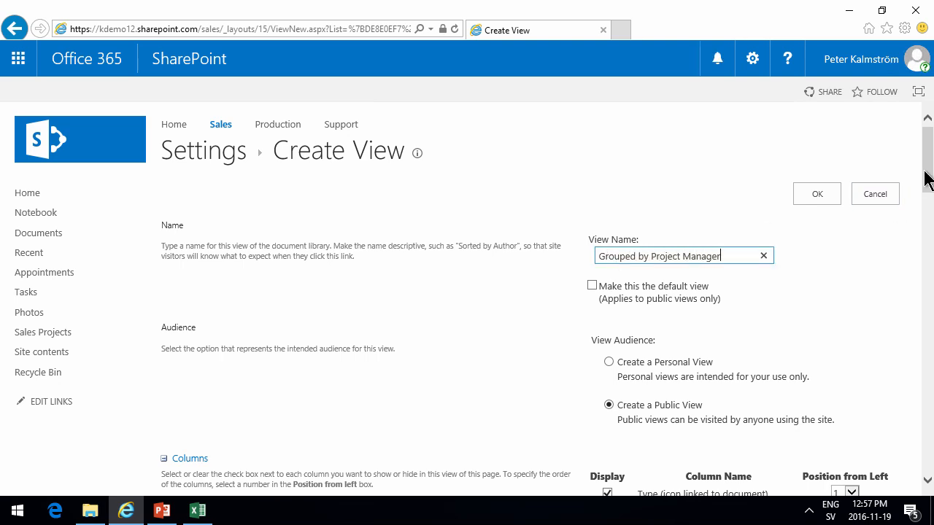
- Group the view's items first by the Project Manager column in ascending order and save the view
drag(927, 178, 892, 419)
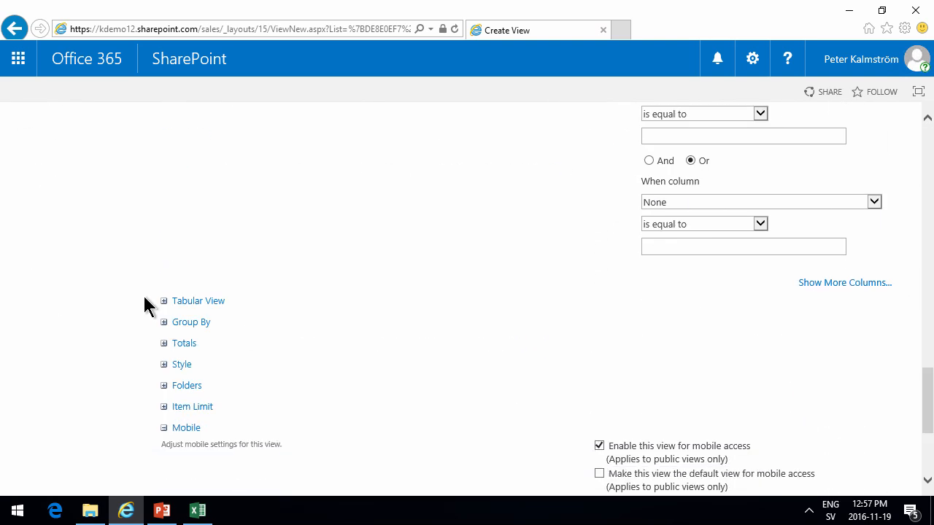
click(165, 325)
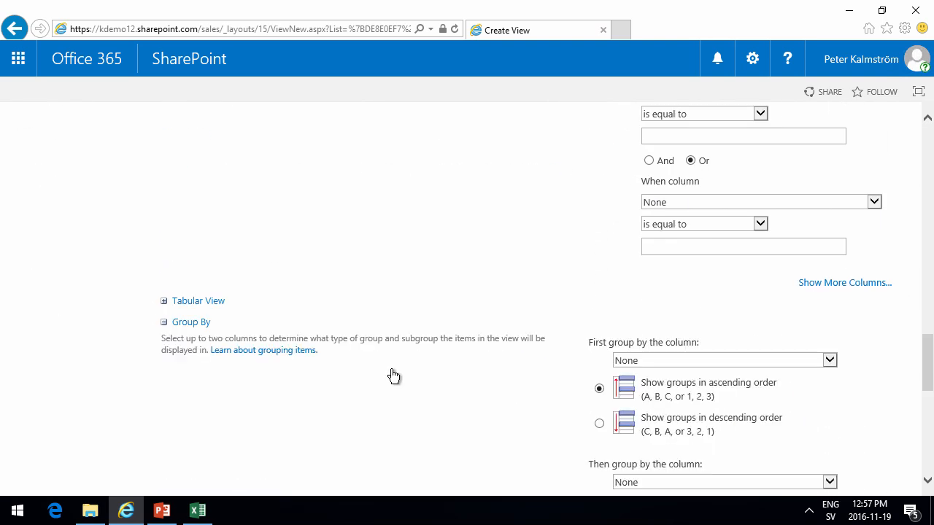
click(704, 360)
scroll(730, 408, down, 2)
click(813, 381)
drag(921, 376, 926, 477)
click(811, 415)
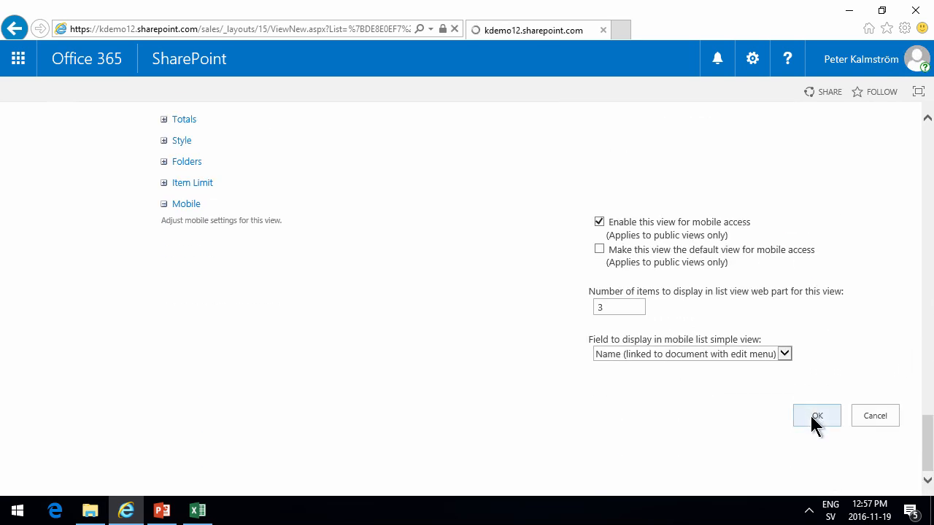
- Expand both project manager groups in the new view to examine their documents, and collapse them again
click(165, 280)
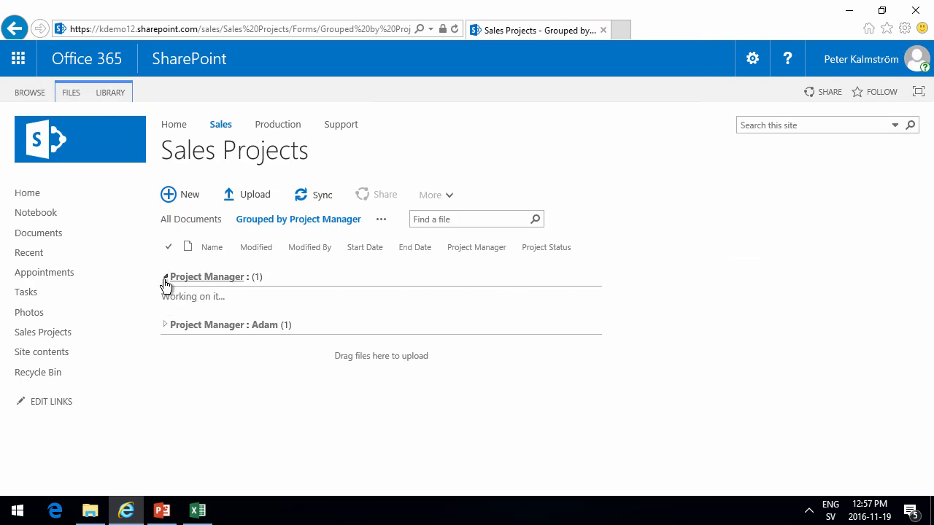
click(165, 329)
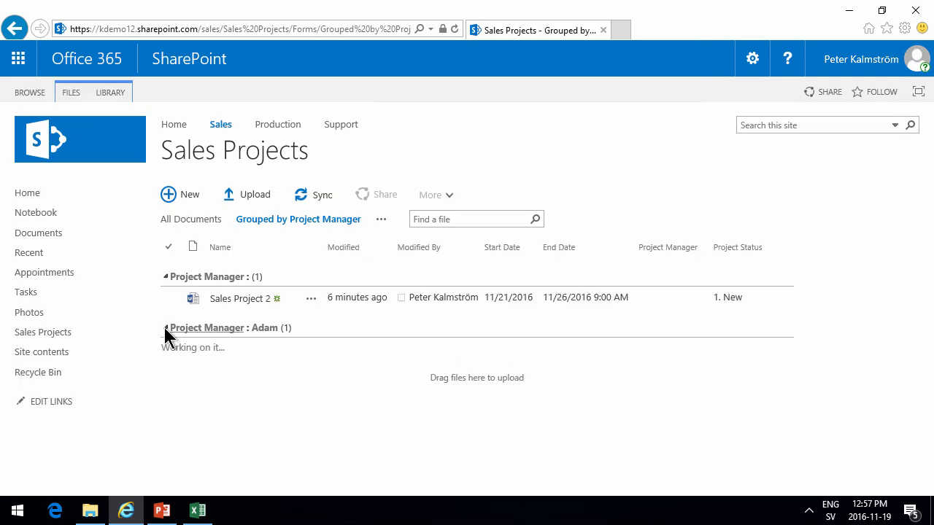
click(165, 278)
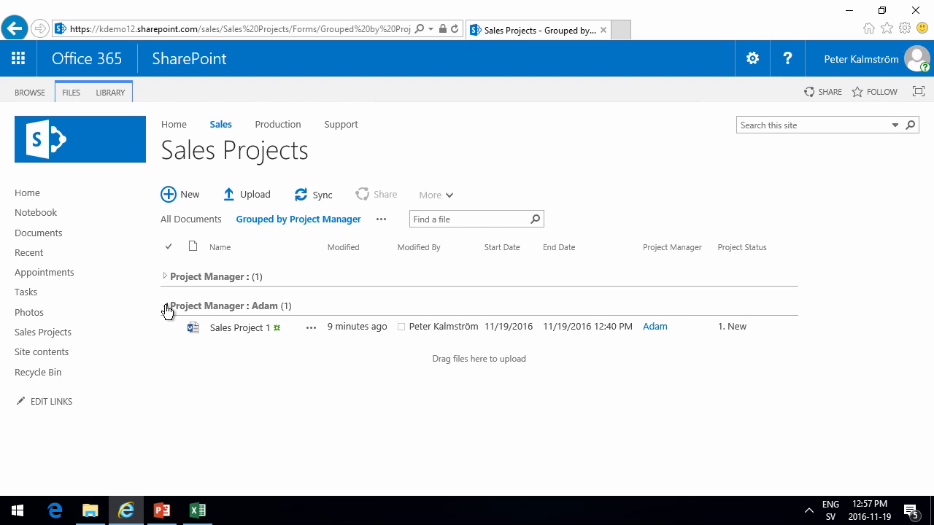
click(165, 306)
- Start another new view in the Sales Projects library and name it Overdue projects
click(380, 221)
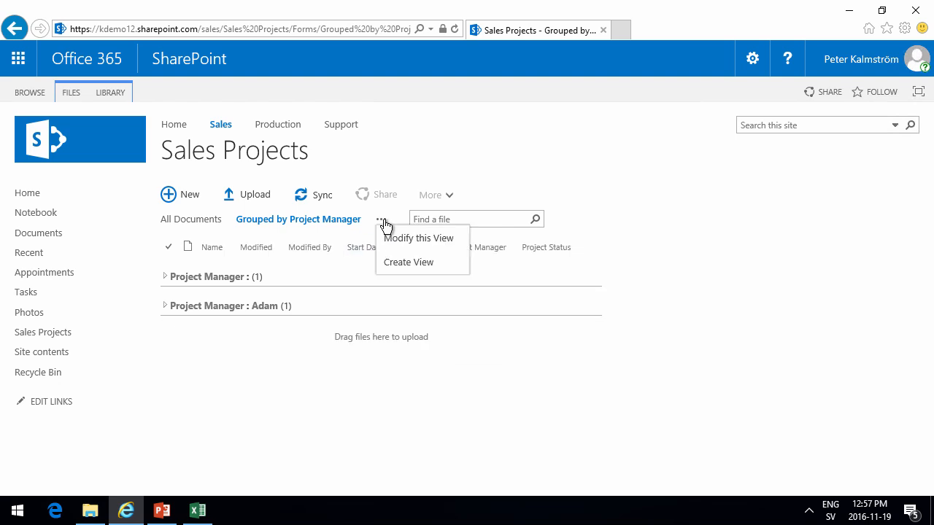
click(420, 264)
click(223, 182)
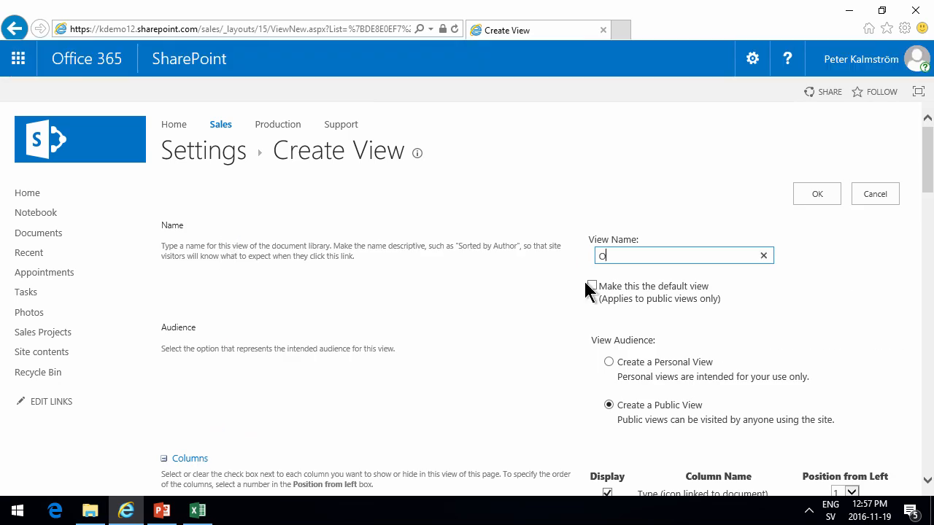
text(Overdue projects)
- Filter the view to show only items whose End Date is less than [Today]
drag(927, 170, 920, 379)
click(722, 337)
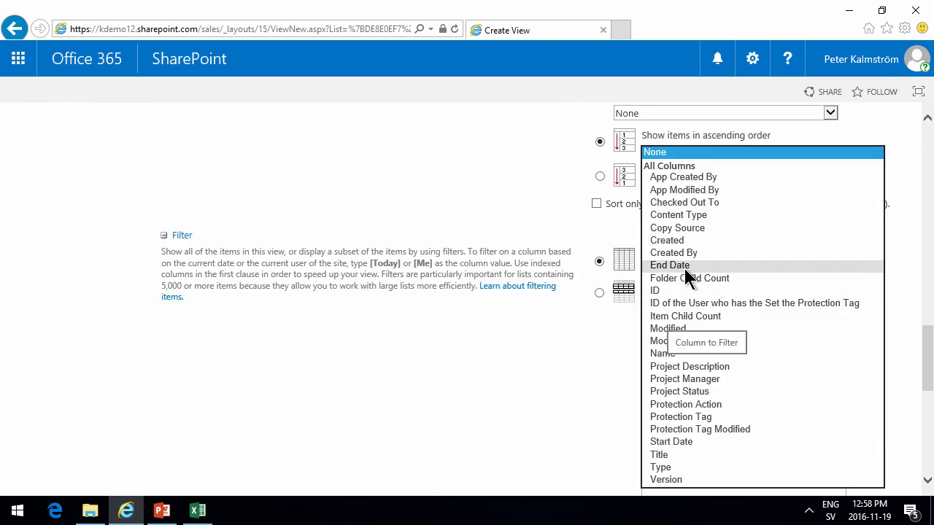
click(685, 267)
click(716, 360)
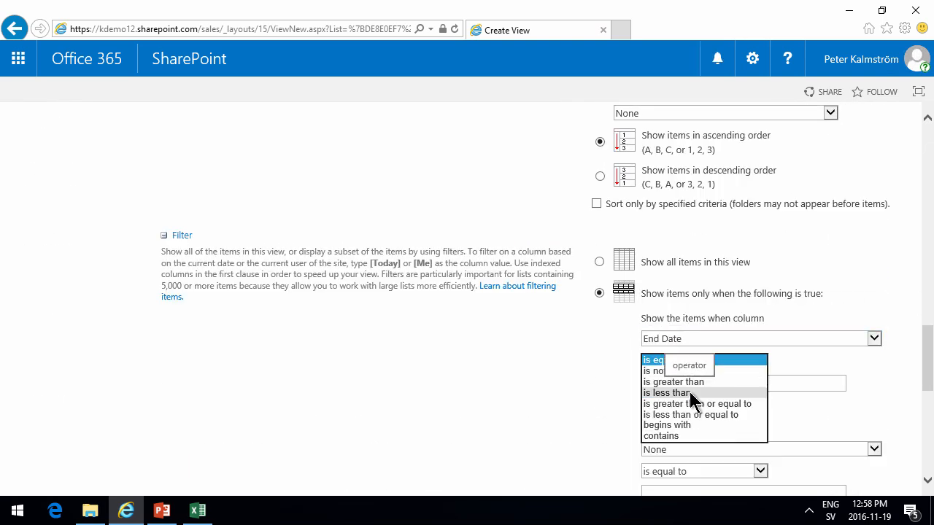
click(689, 392)
click(682, 383)
text([)
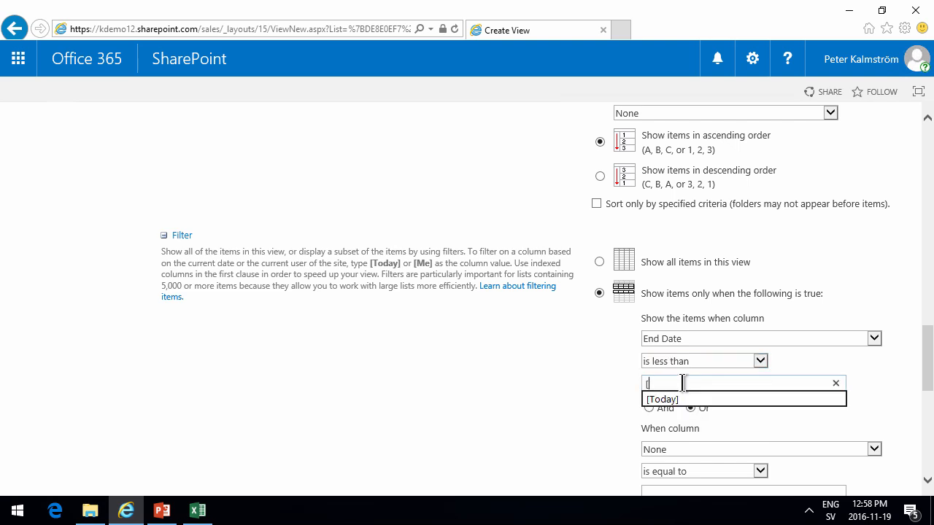
text(Today])
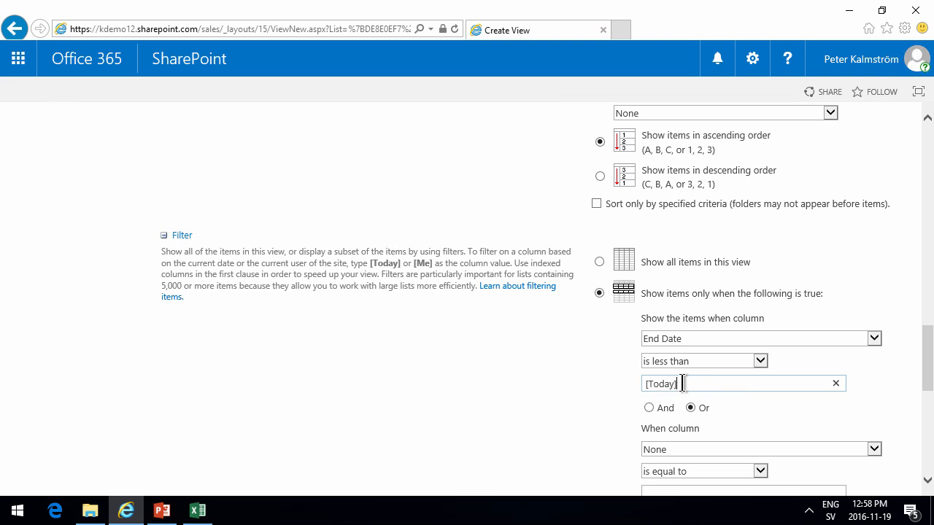
- Add an And filter condition where Project Status is not equal to 4. Completed, and save the view
click(649, 407)
click(683, 448)
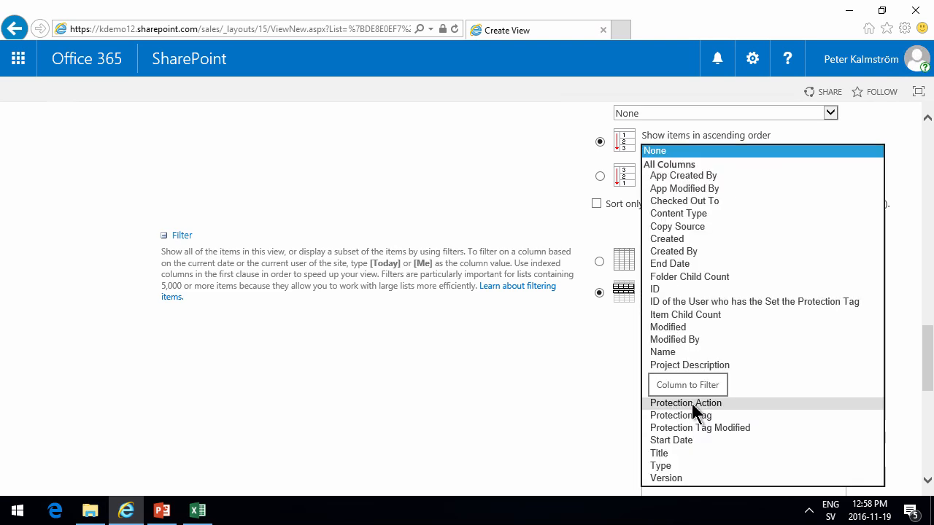
click(718, 391)
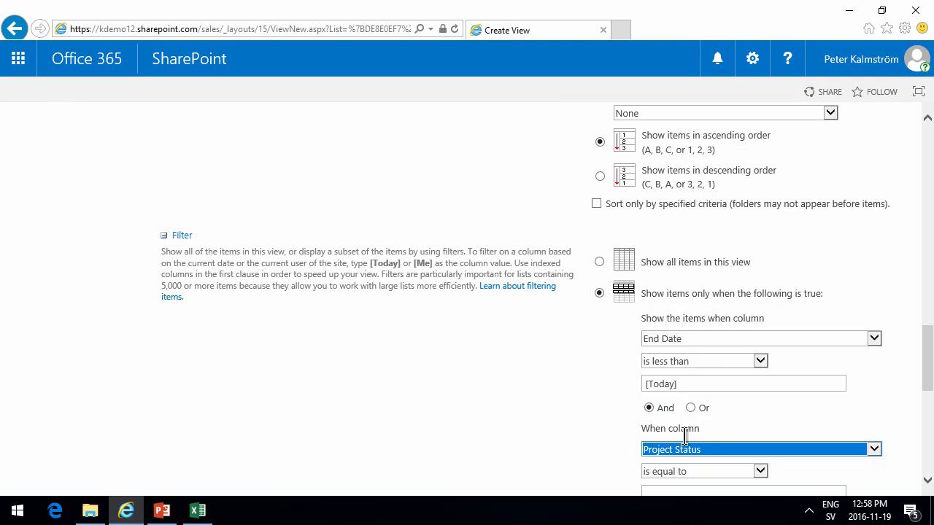
click(676, 471)
click(668, 417)
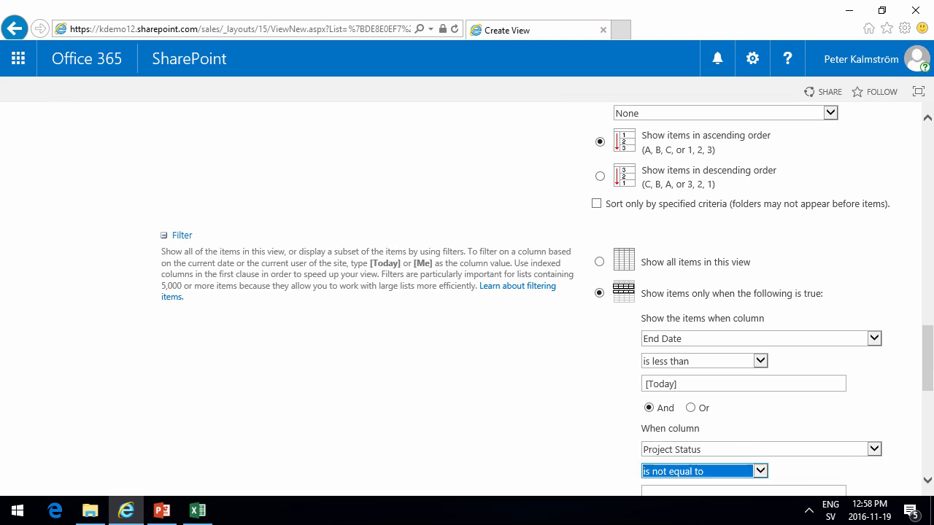
scroll(688, 291, down, 4)
click(688, 218)
text(4. Completed)
scroll(688, 218, up, 3)
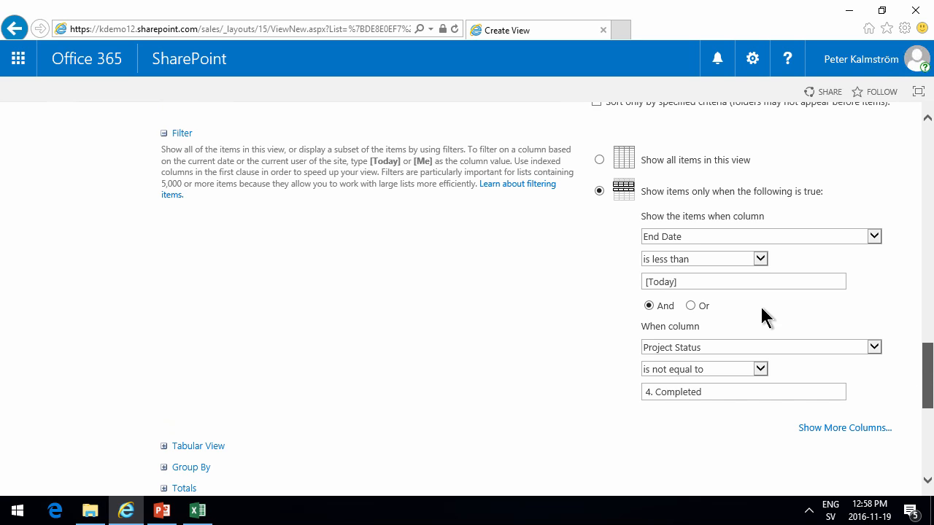
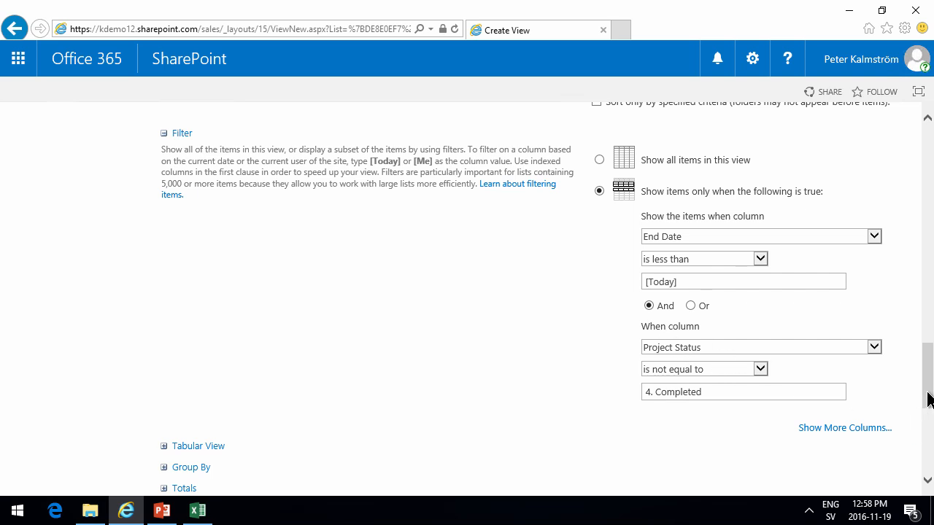
drag(930, 384, 843, 426)
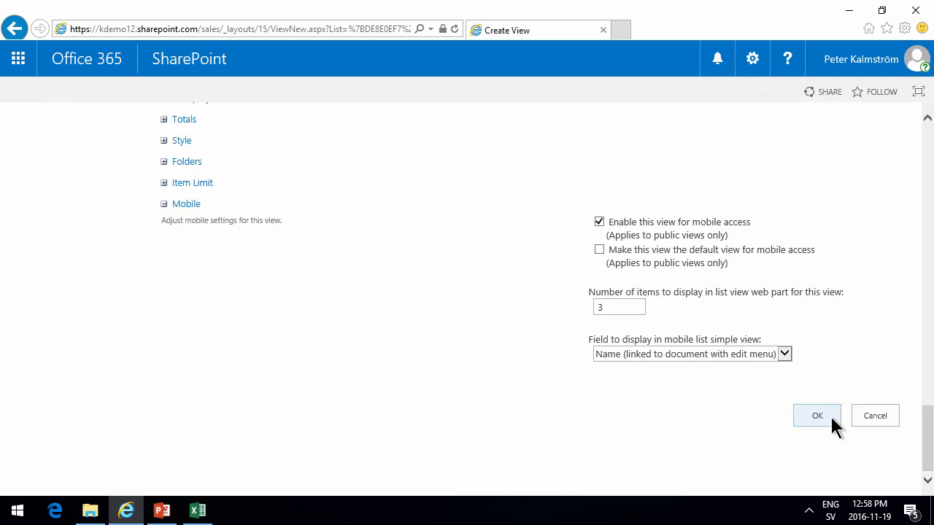
click(829, 414)
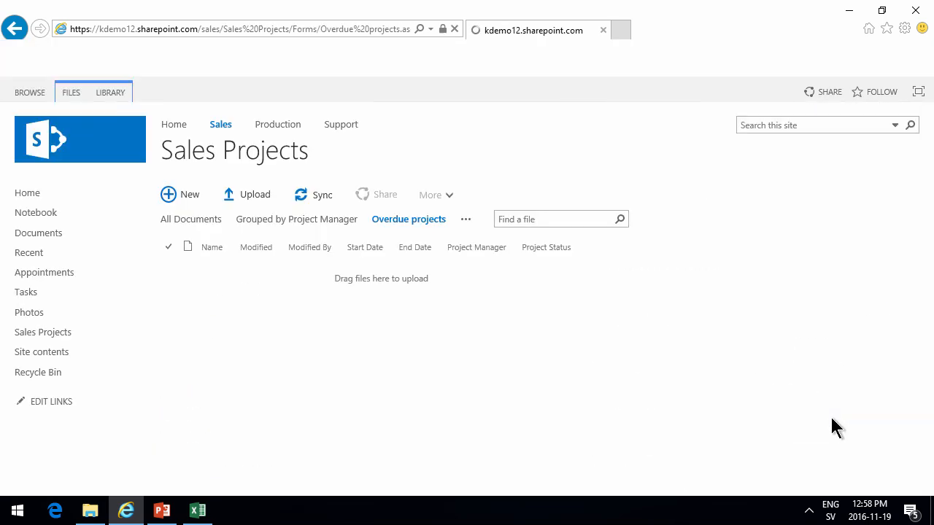
- Set the End Date of Sales Project 1 to 11/15/2016 through Quick Edit in All Documents and open the Overdue projects view
click(214, 227)
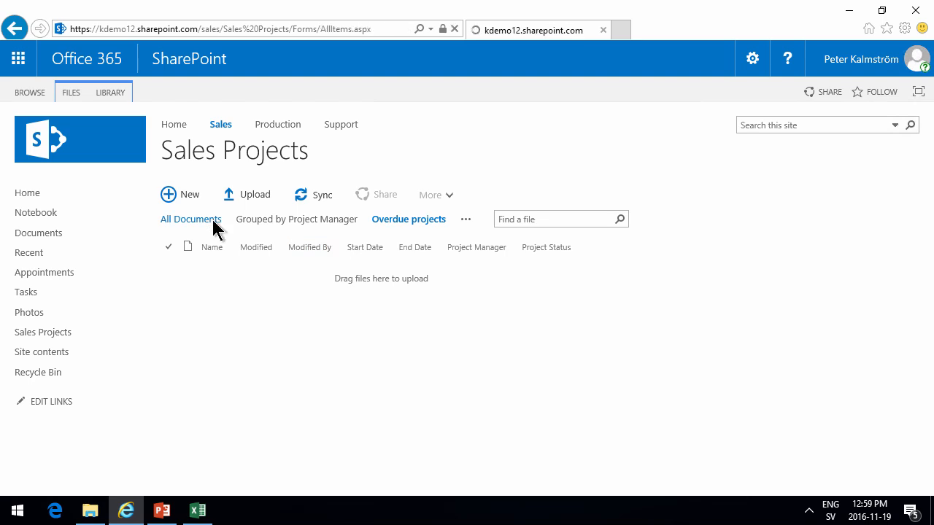
click(169, 269)
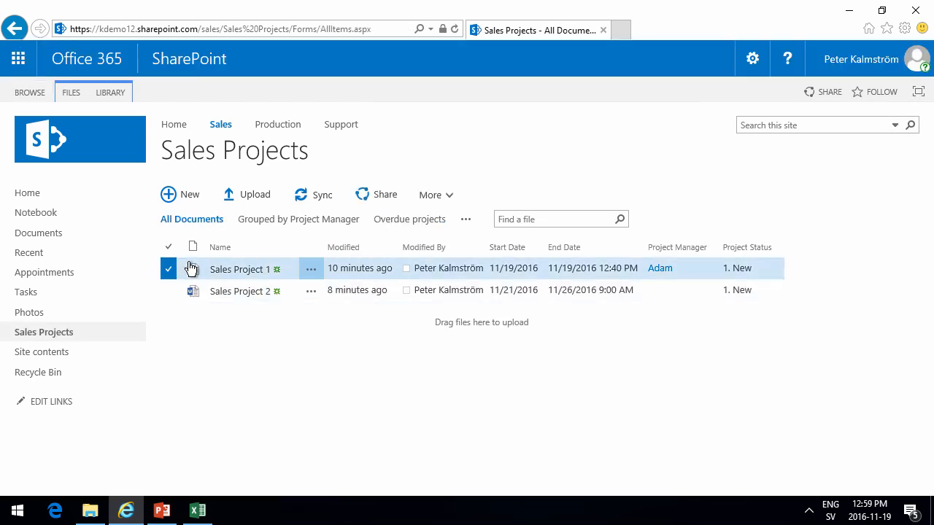
click(111, 93)
click(52, 128)
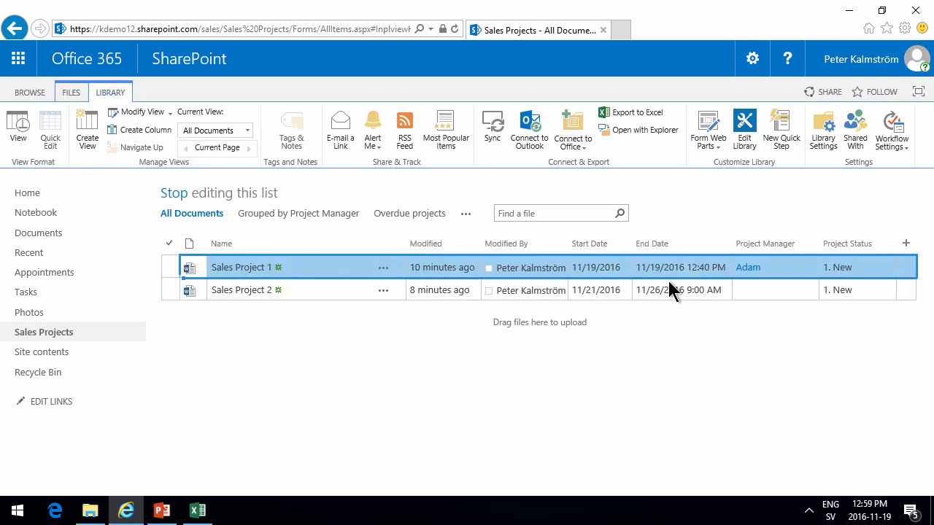
click(678, 268)
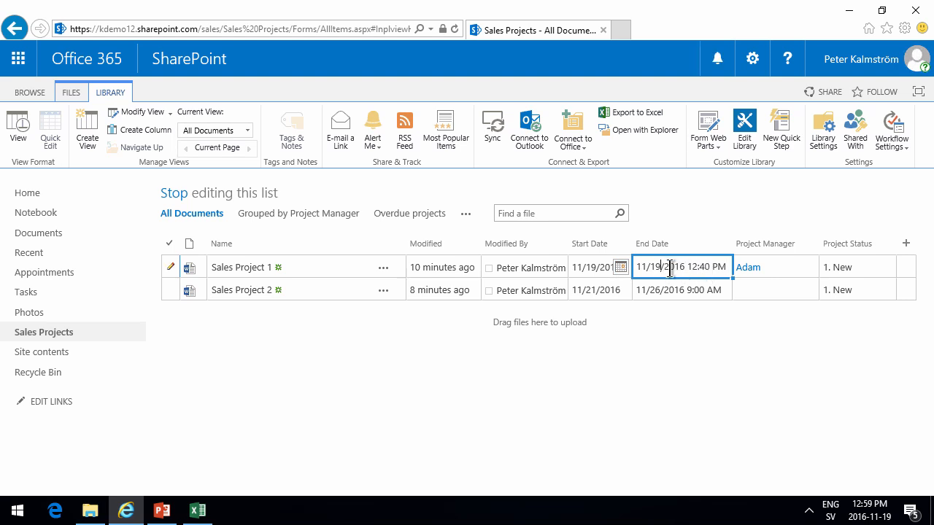
key(BackSpace)
text(5)
click(653, 290)
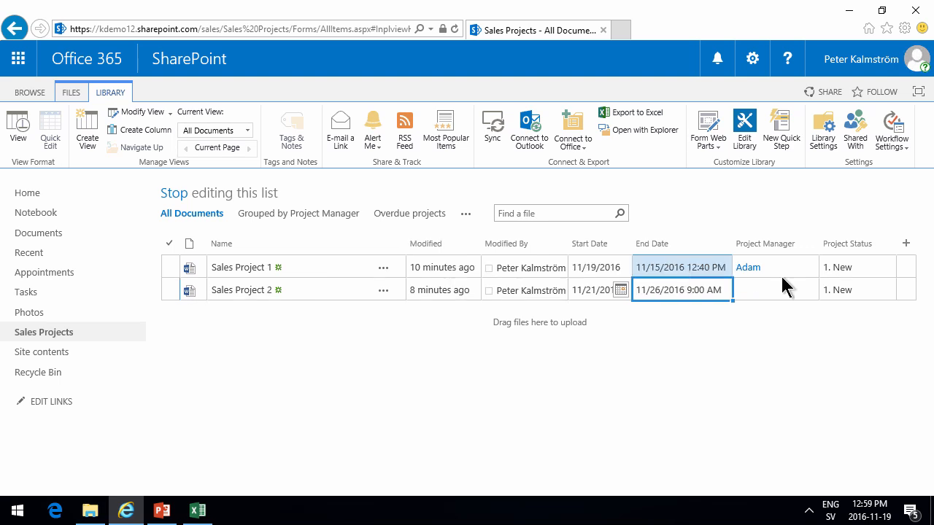
click(410, 213)
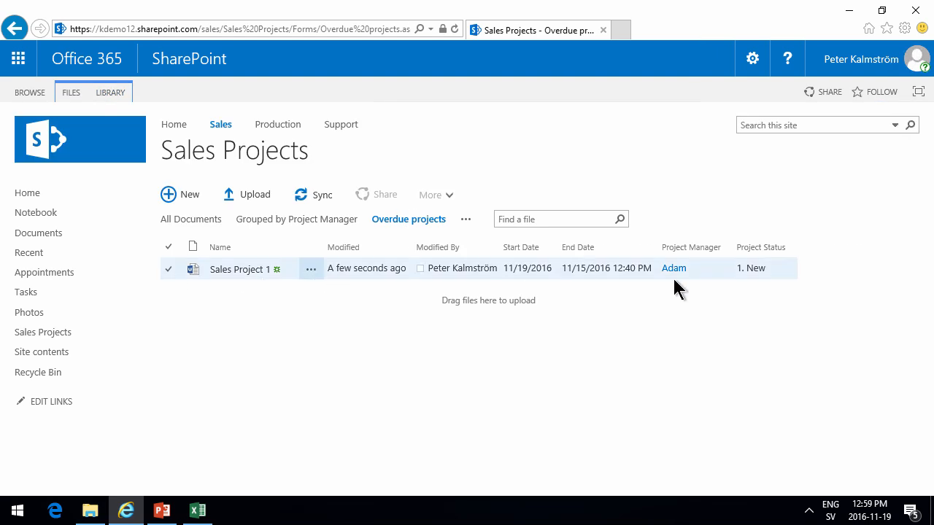
- Switch to the PowerPoint exercise slide and color the Create views bullet and its two sub-bullets red
click(162, 511)
click(380, 370)
drag(464, 372, 302, 345)
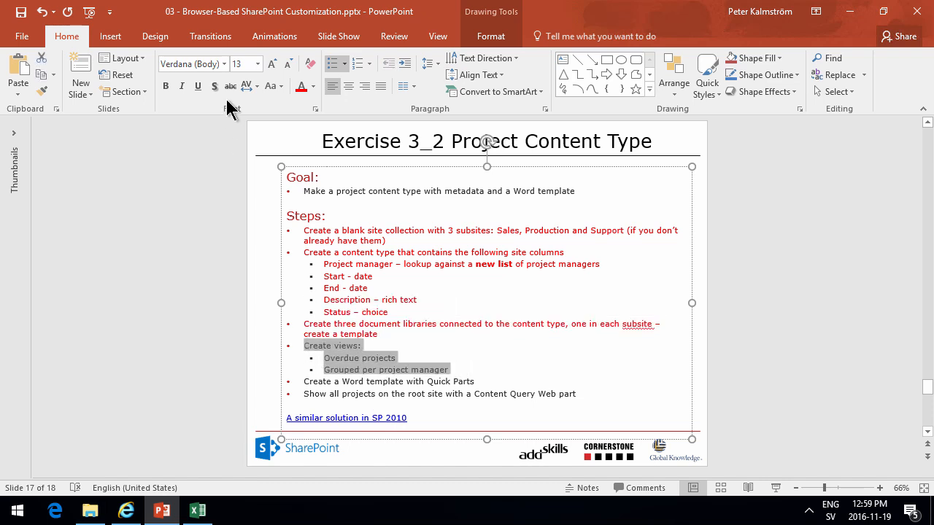
click(301, 86)
- Color the bullet about creating a Word template with Quick Parts red and switch back to SharePoint in Internet Explorer
click(465, 370)
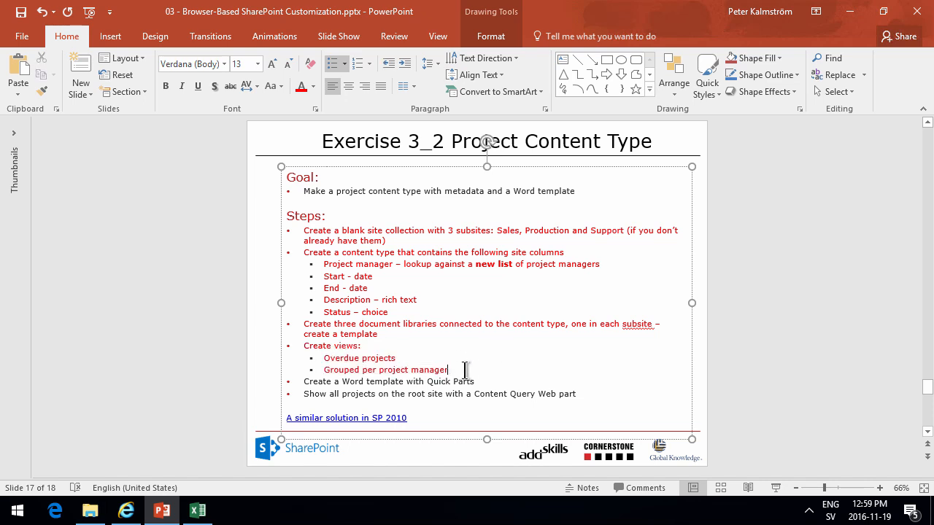
drag(476, 382, 300, 381)
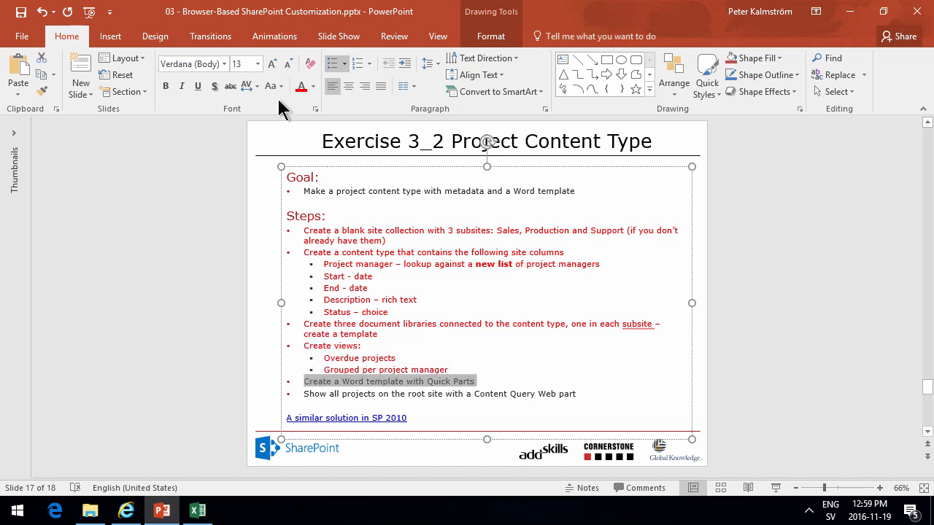
click(300, 86)
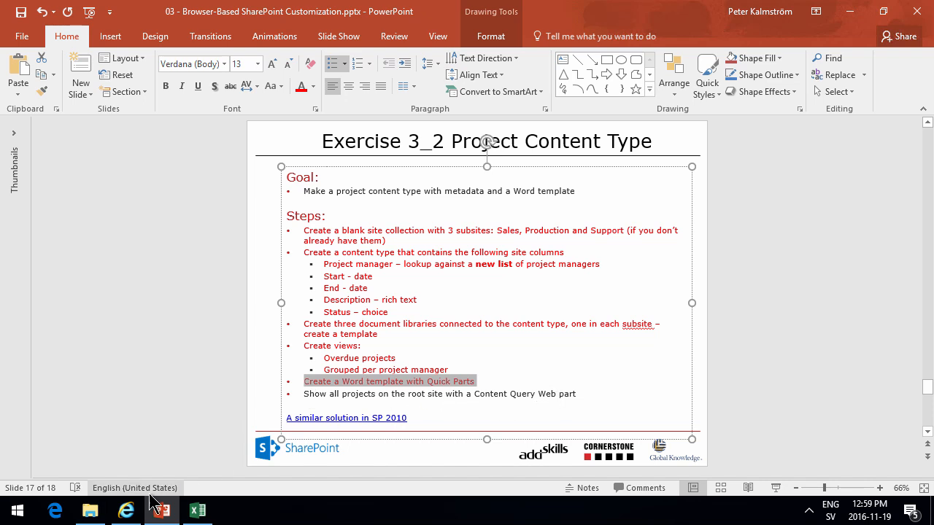
click(126, 511)
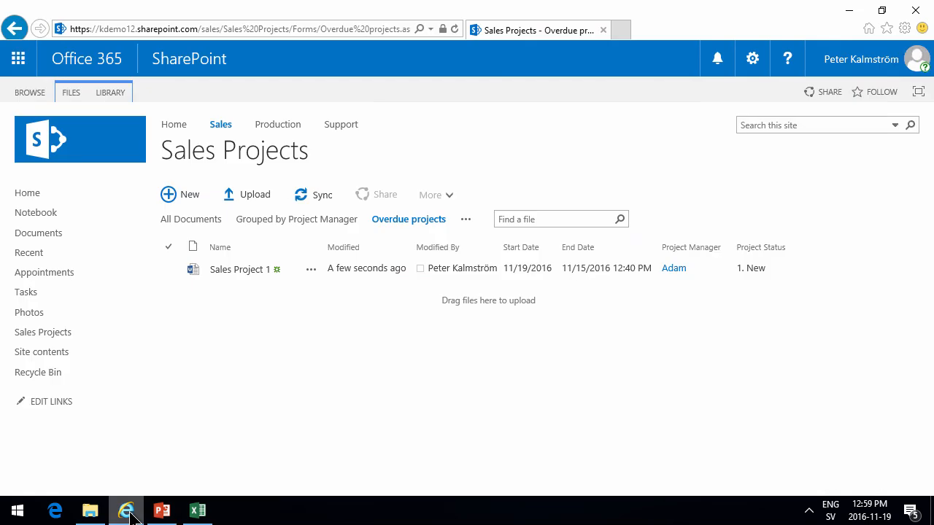
- Open the kDemo Intranet home page and remove the Get started with your site tiles
click(175, 125)
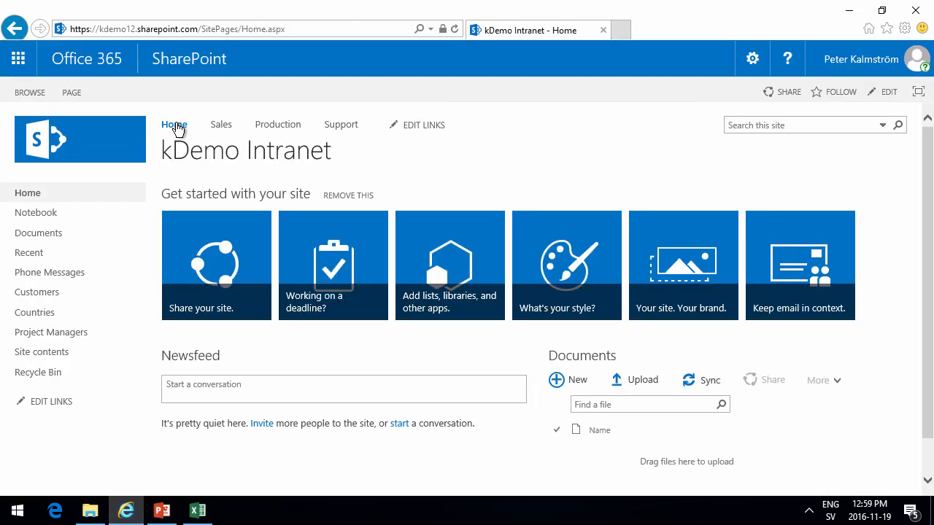
click(350, 196)
click(533, 311)
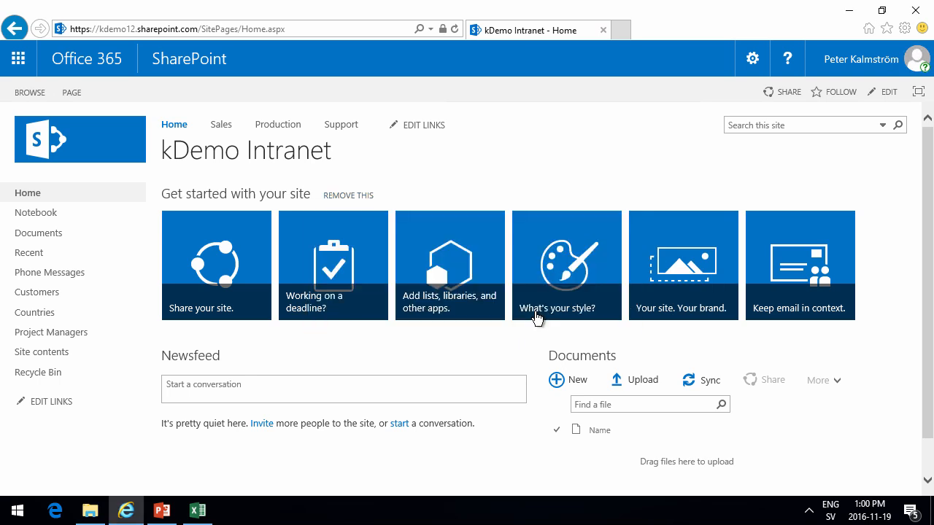
- Edit the home page and add a Content Search web part from the Content Rollup category to the rich content area
click(888, 93)
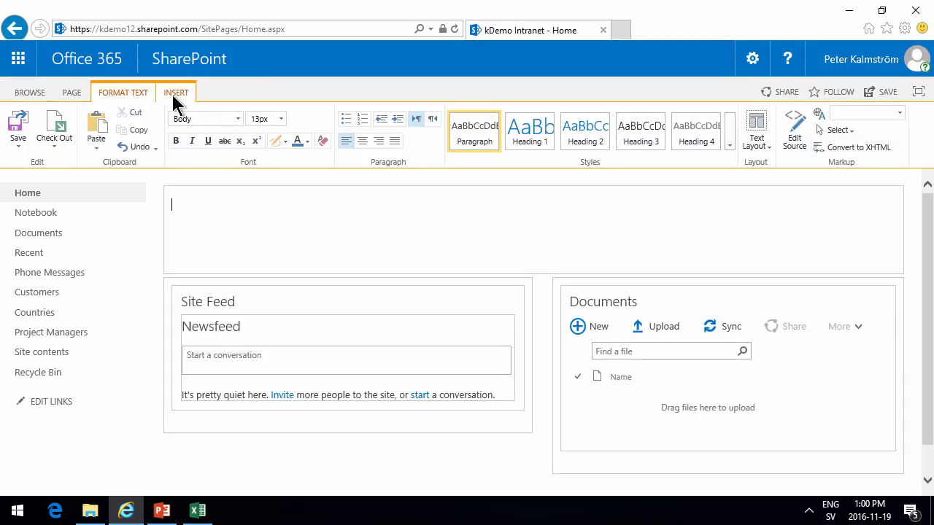
click(173, 95)
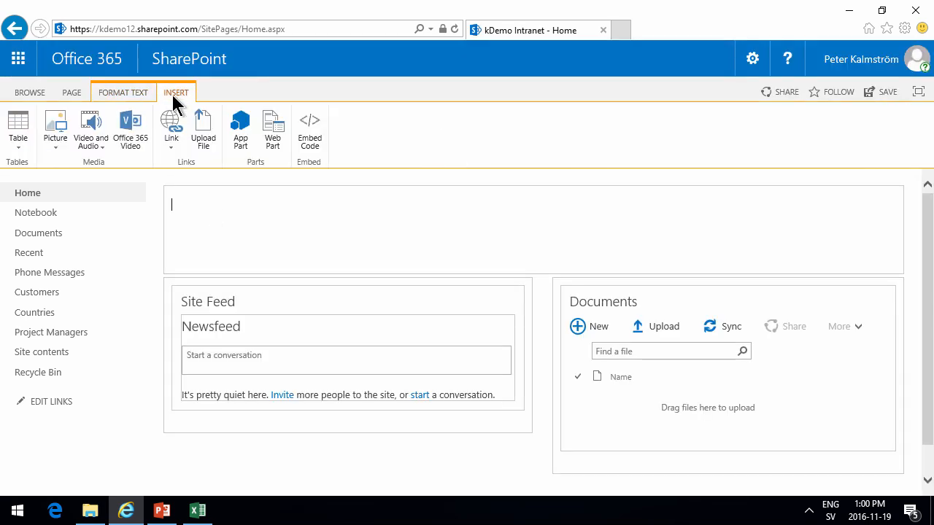
click(274, 135)
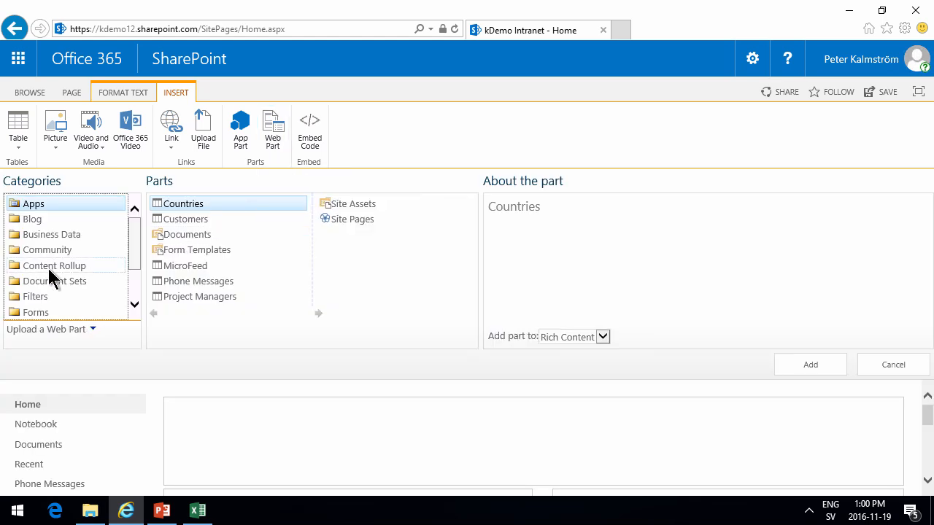
click(49, 268)
click(193, 221)
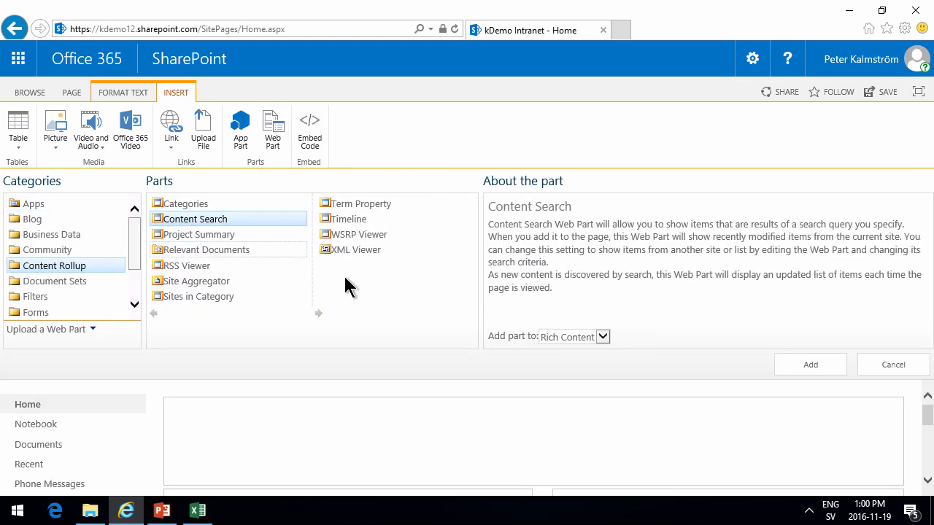
click(813, 371)
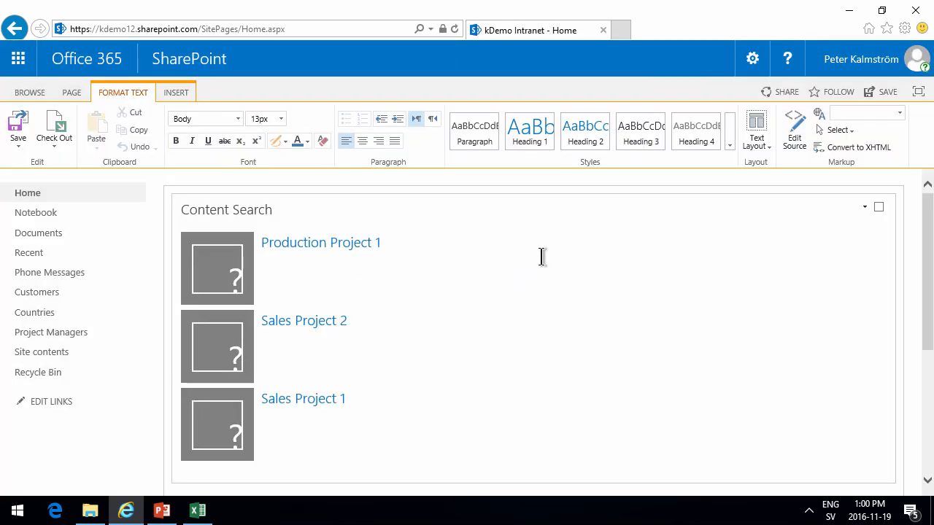
- Set the Content Search web part to show 50 items with the List with Paging control and the Two lines item template
click(864, 209)
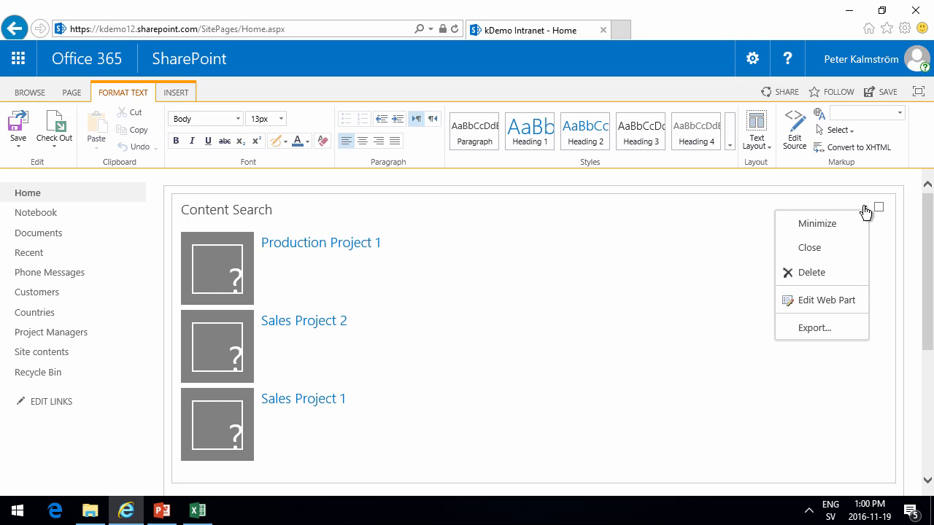
click(830, 304)
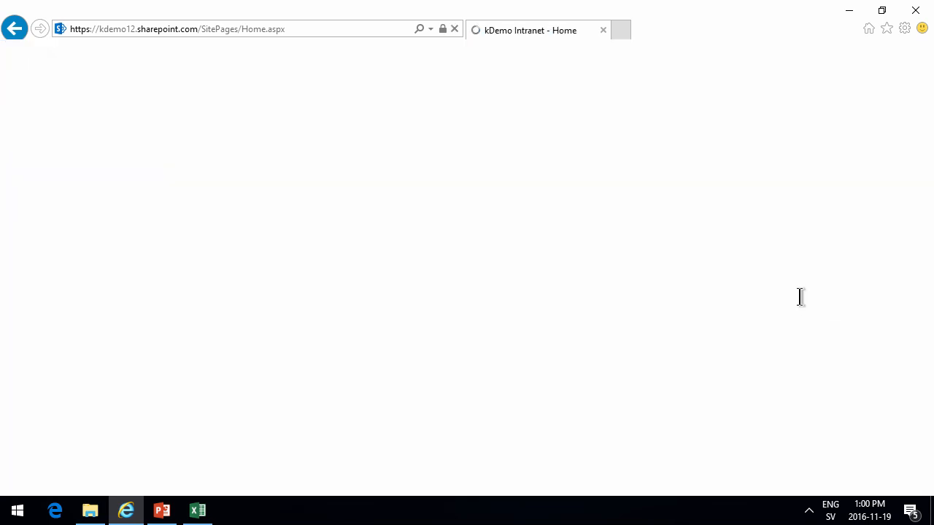
double_click(797, 302)
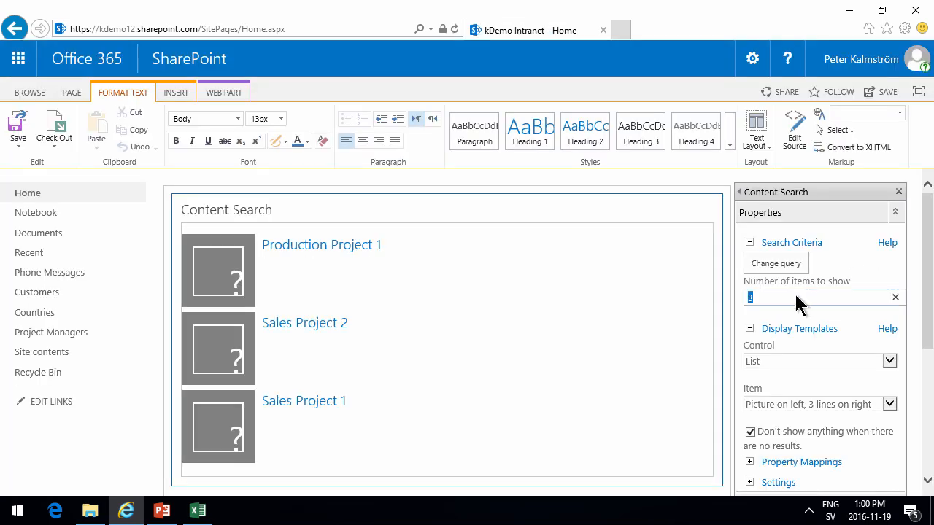
text(50)
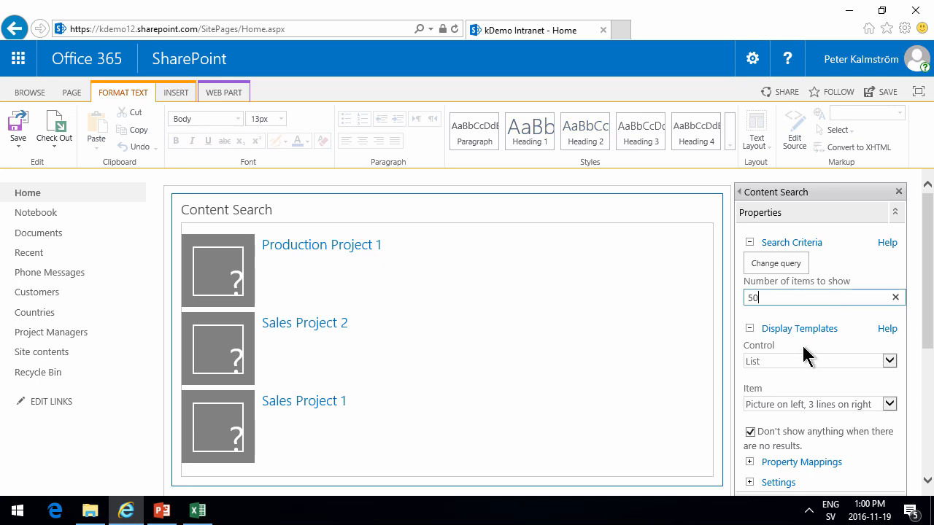
click(814, 360)
click(832, 370)
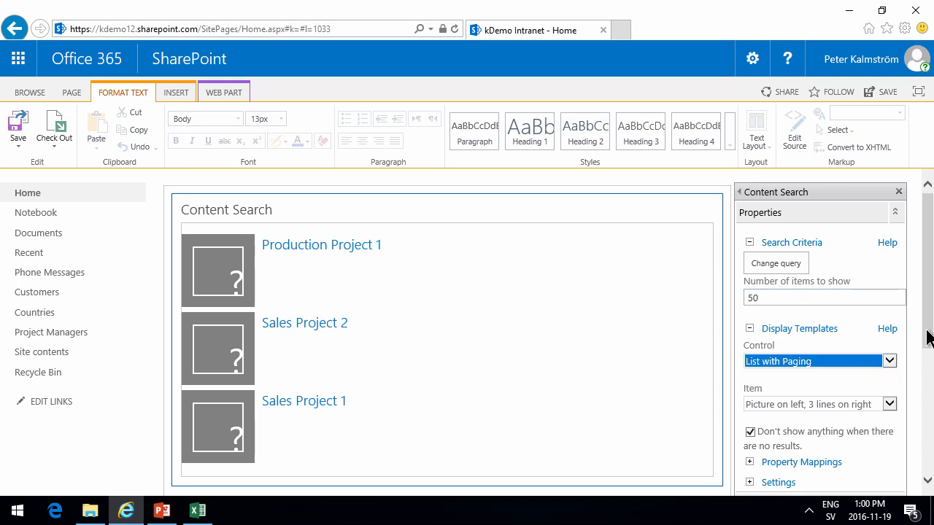
scroll(927, 329, down, 2)
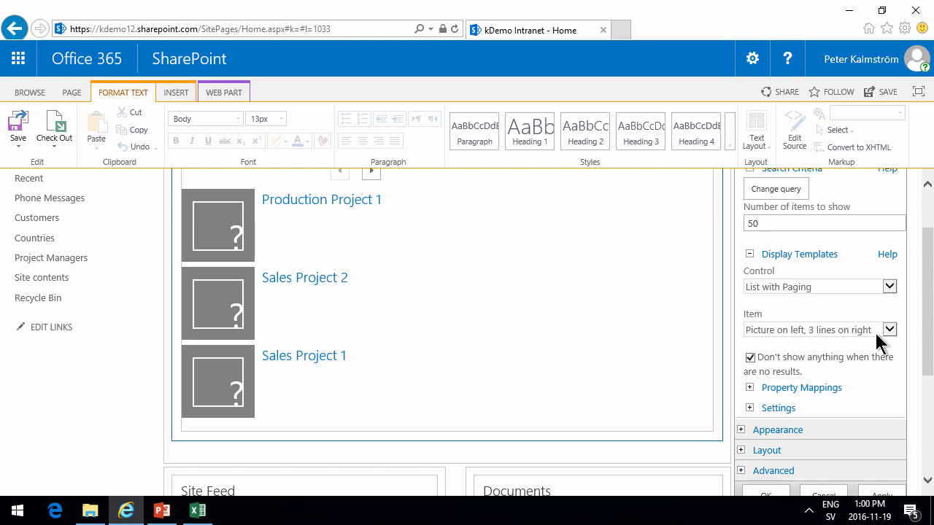
click(874, 330)
click(717, 358)
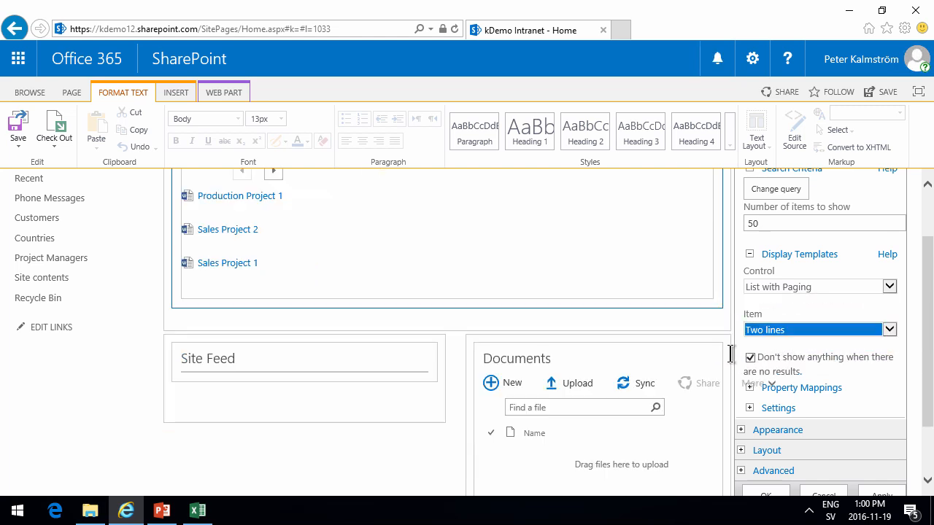
- Set the web part's title to Projects in its appearance settings
scroll(895, 380, down, 1)
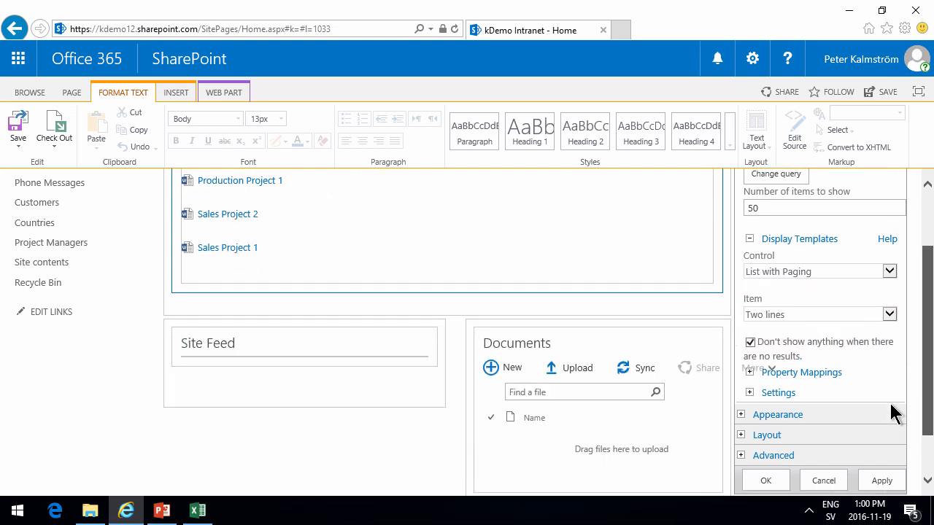
click(740, 416)
text(Projects)
- Change the web part's query to Items matching a content type (System), restricted to the current site collection
scroll(921, 314, up, 3)
click(712, 257)
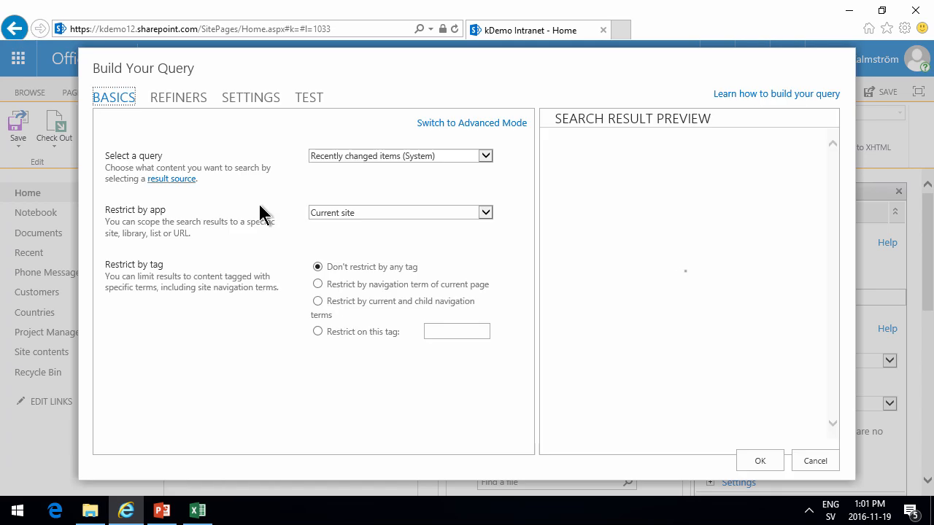
click(447, 155)
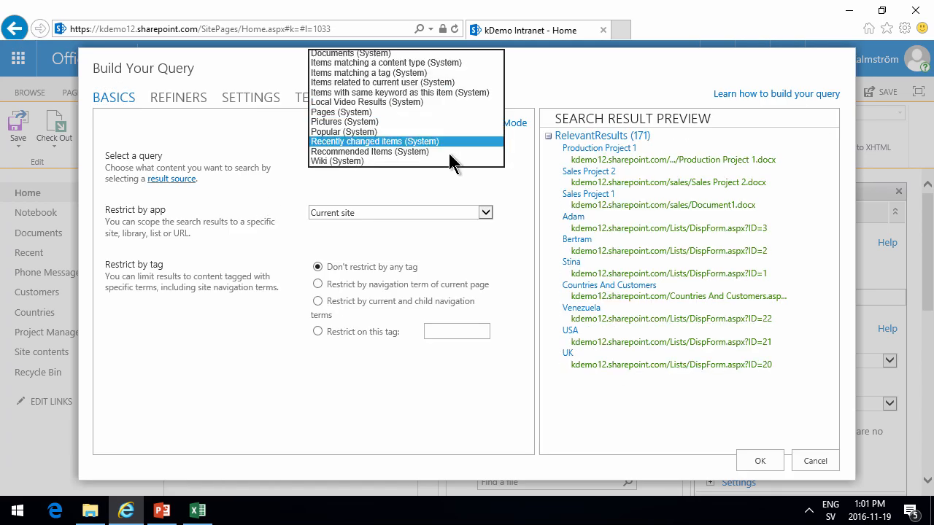
click(391, 62)
click(475, 213)
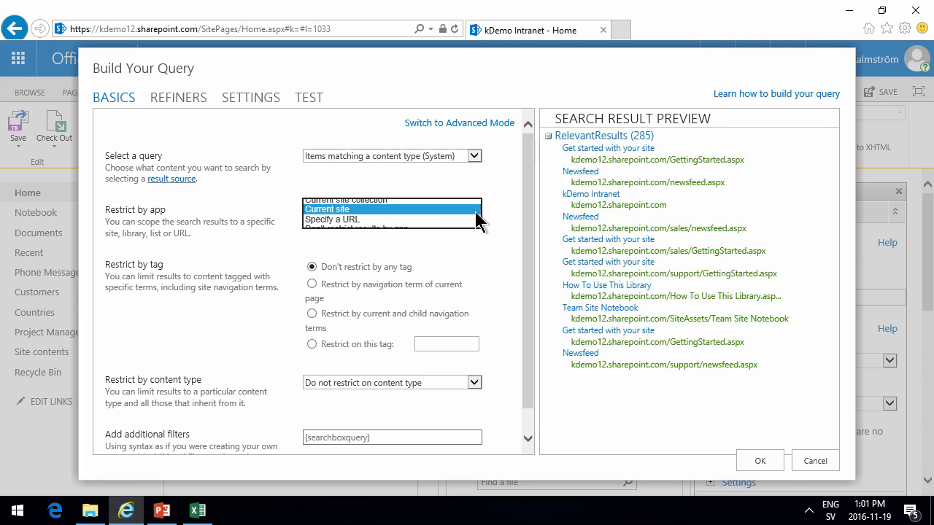
click(396, 202)
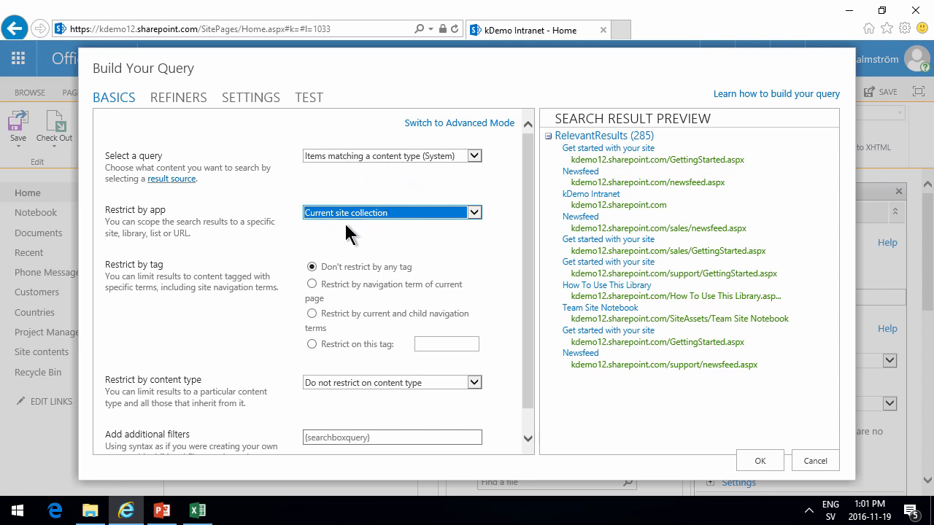
- Show all content types, restrict the query to the Project content type and accept the query
click(381, 381)
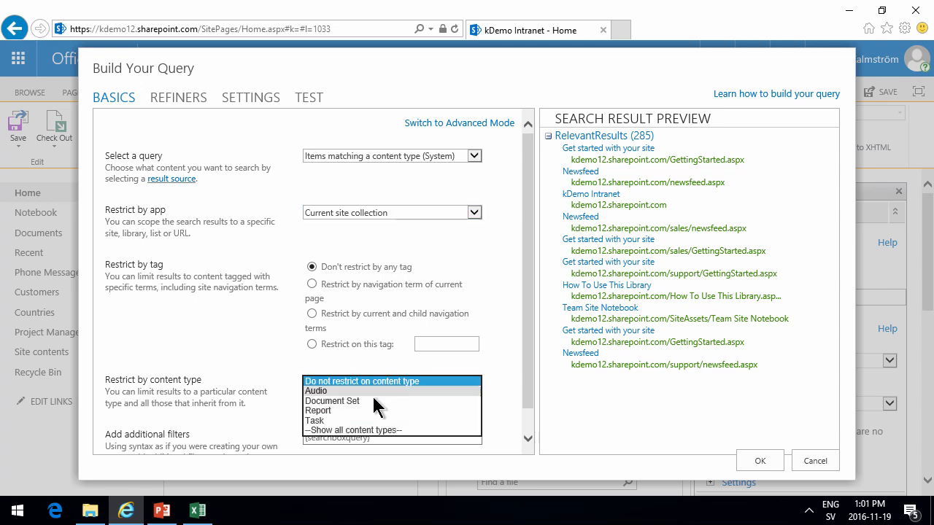
click(351, 432)
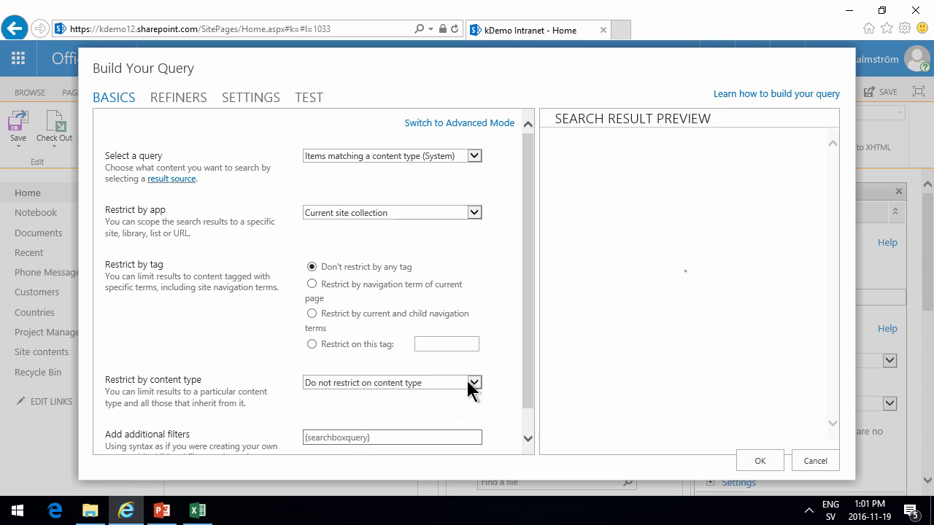
click(471, 380)
drag(518, 277, 513, 380)
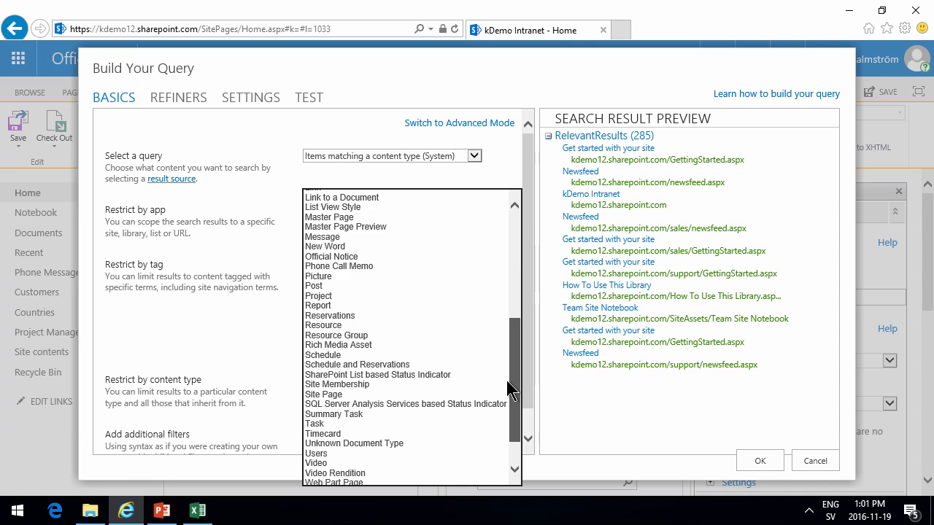
click(330, 298)
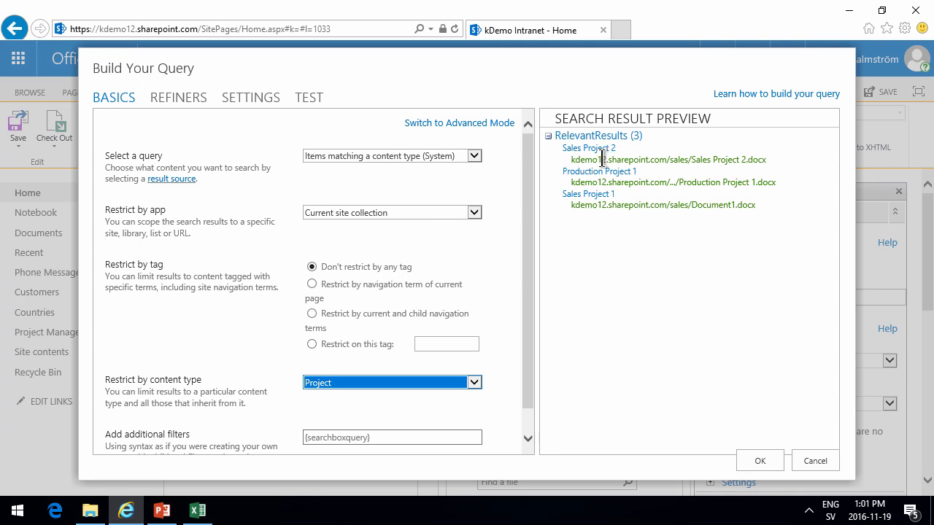
click(776, 466)
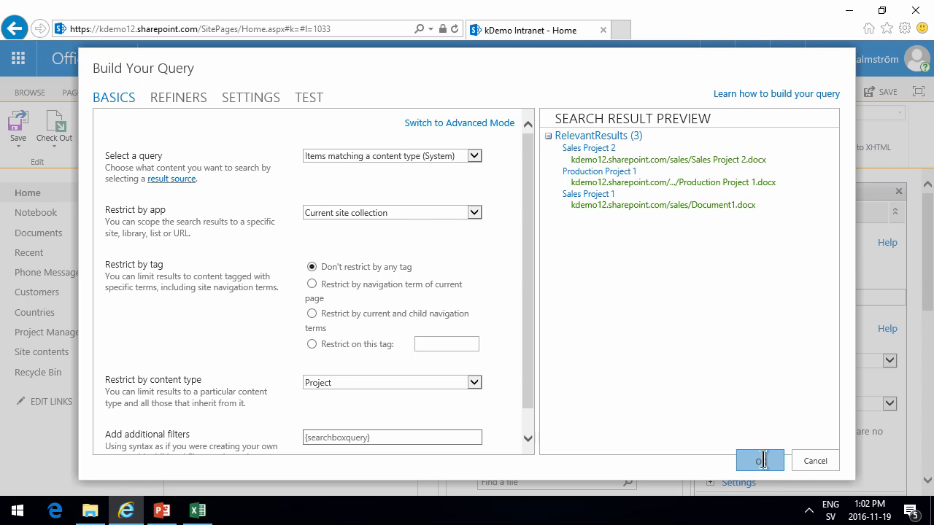
- Apply the Projects web part settings and save the home page
scroll(929, 350, down, 2)
drag(928, 350, 925, 484)
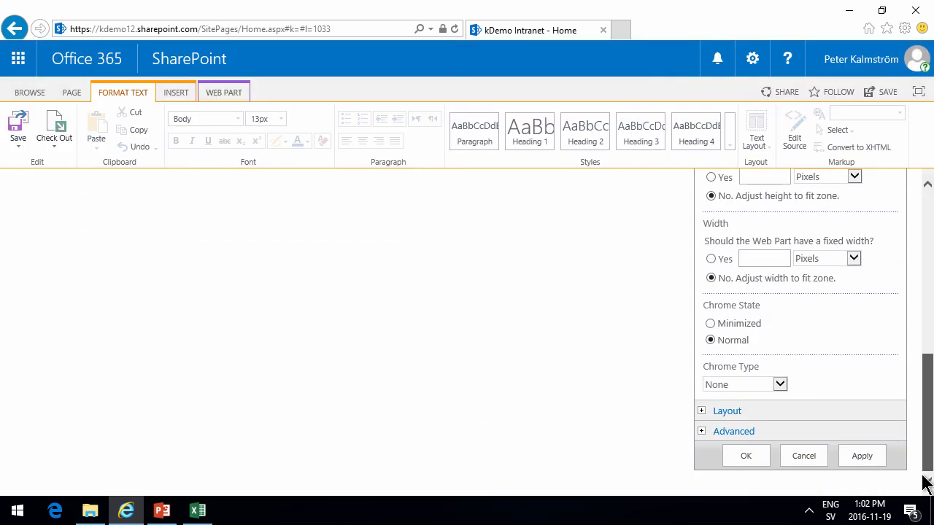
click(863, 463)
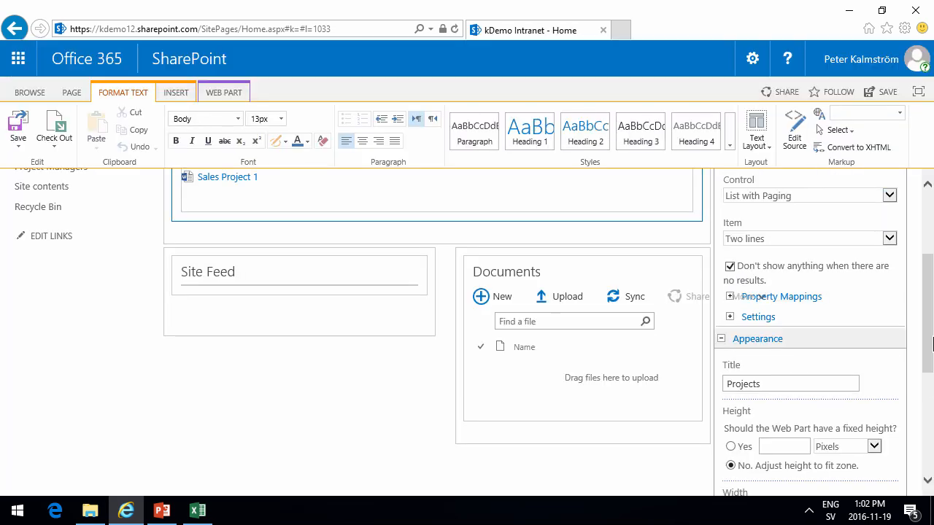
drag(929, 343, 927, 256)
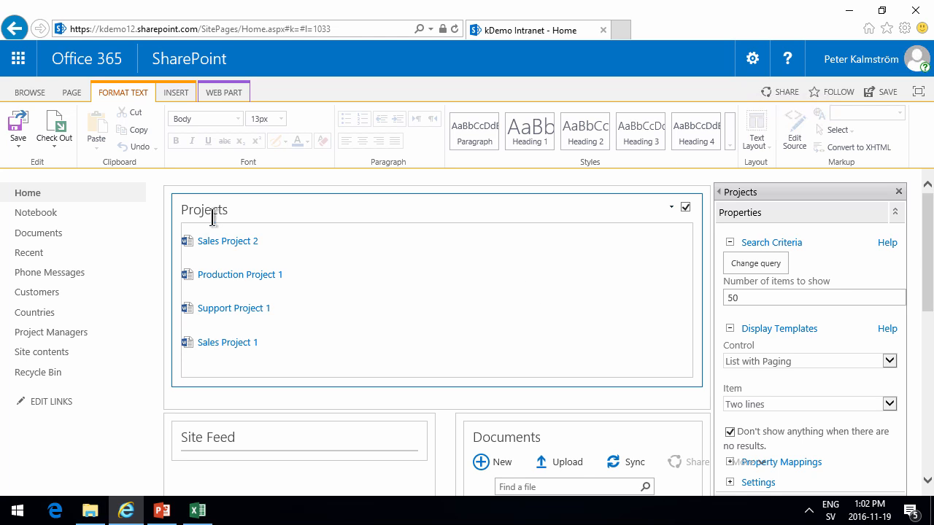
click(16, 125)
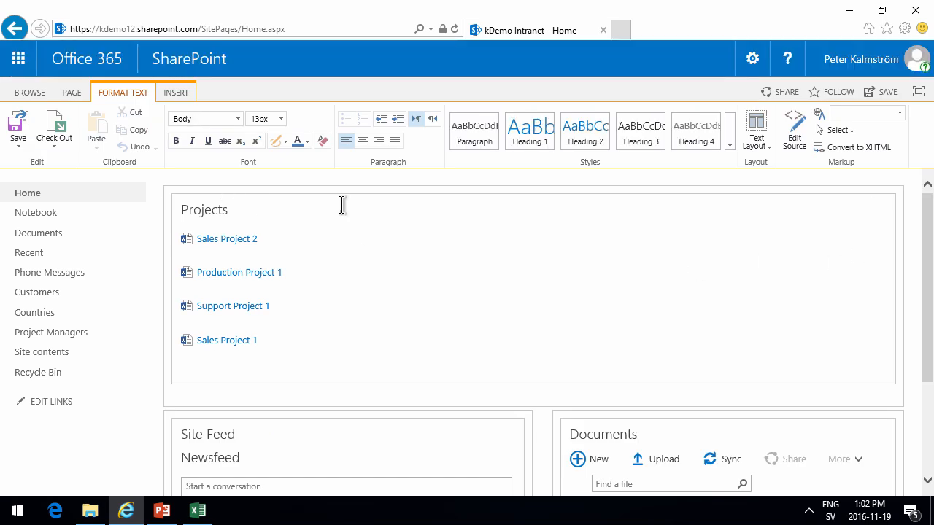
- Edit the Projects web part, set its Chrome Type to Title and Border and apply the change
click(864, 209)
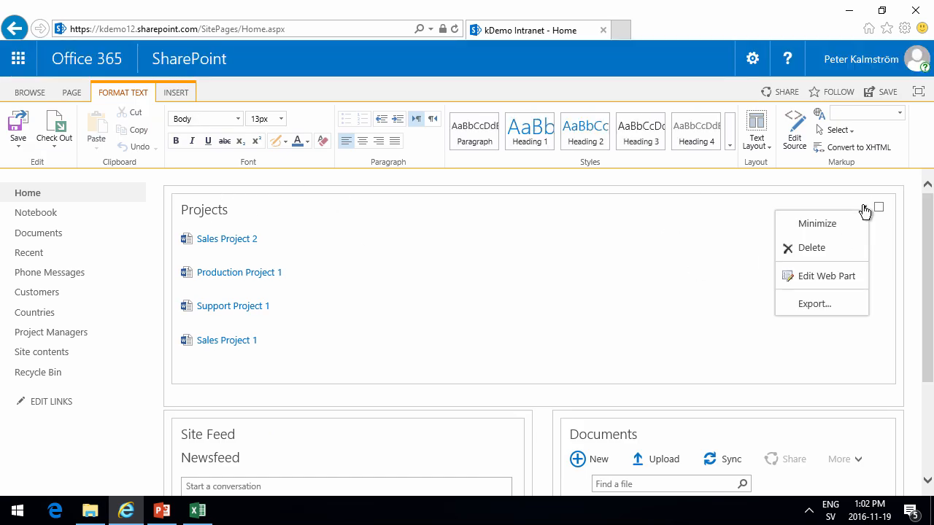
click(825, 274)
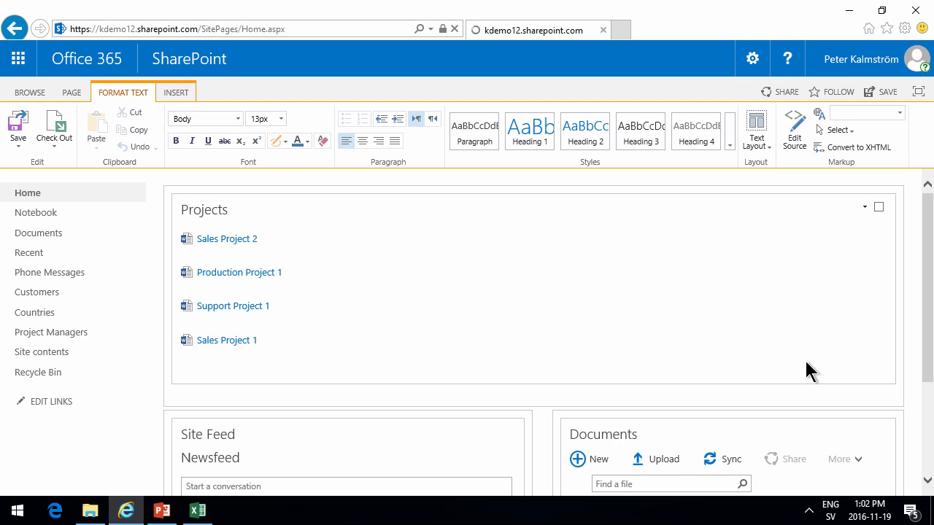
scroll(788, 349, down, 2)
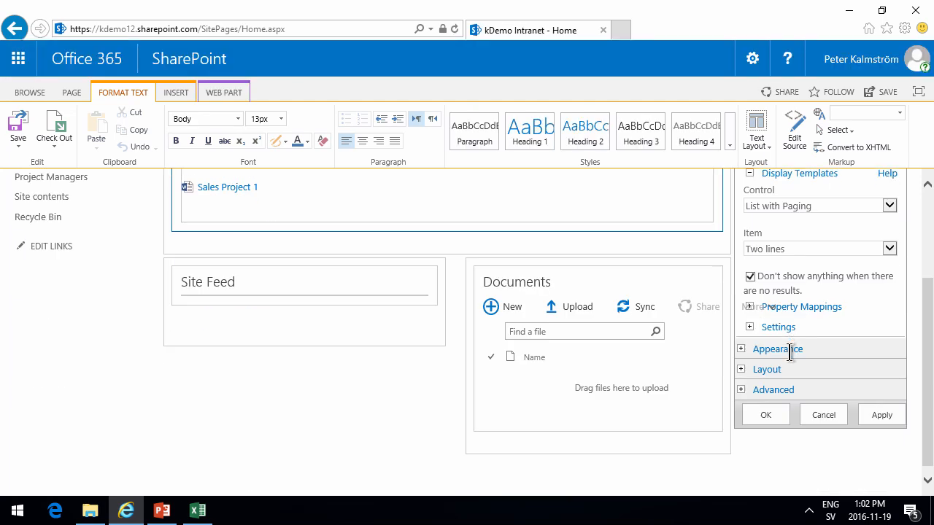
click(741, 351)
scroll(832, 386, down, 3)
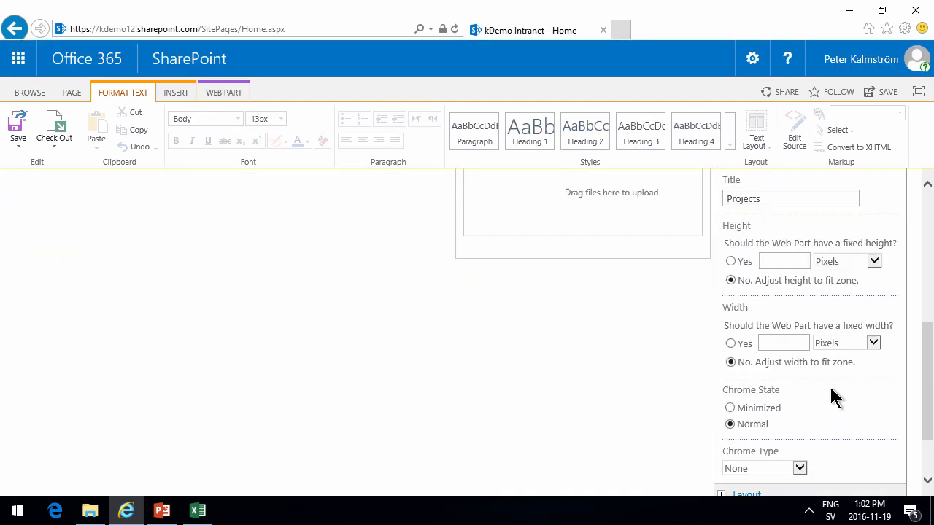
click(784, 470)
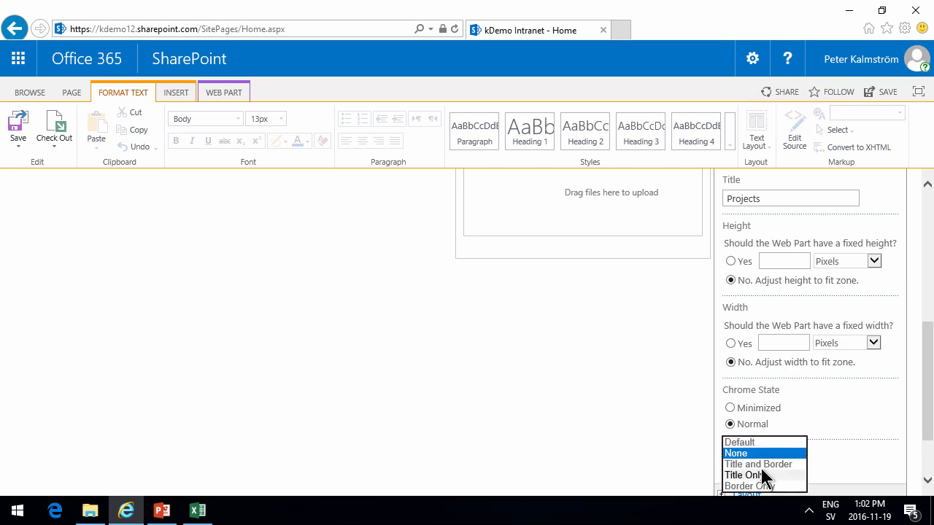
click(763, 470)
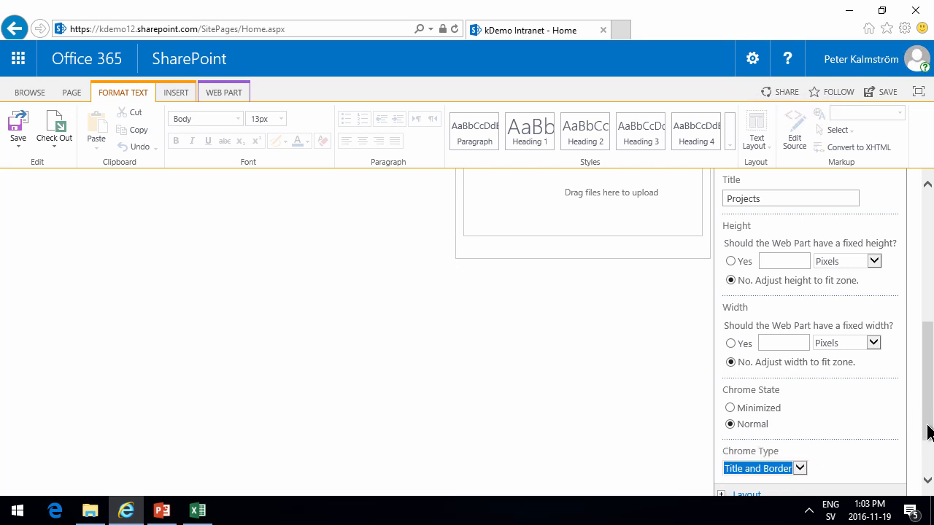
scroll(921, 438, down, 2)
click(868, 453)
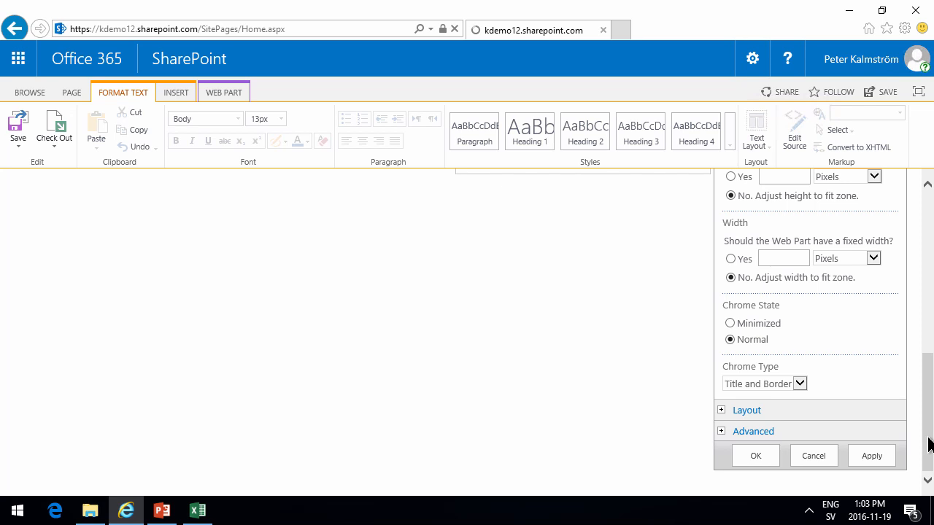
- Save the home page with the Projects web part's changed chrome setting
click(18, 129)
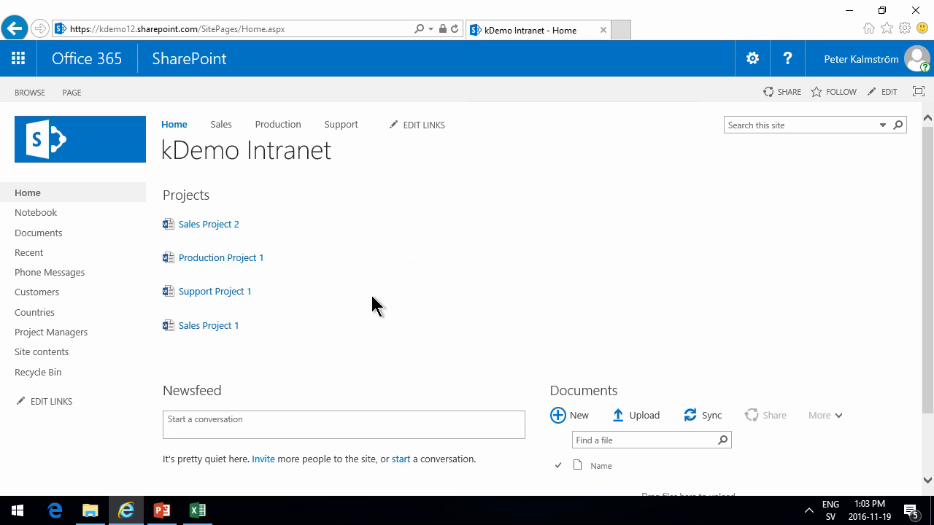
click(887, 98)
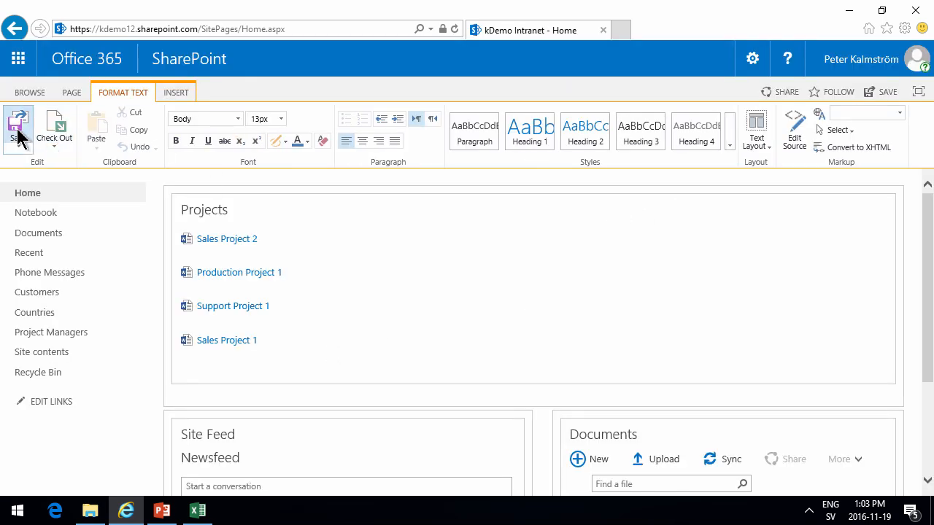
click(22, 153)
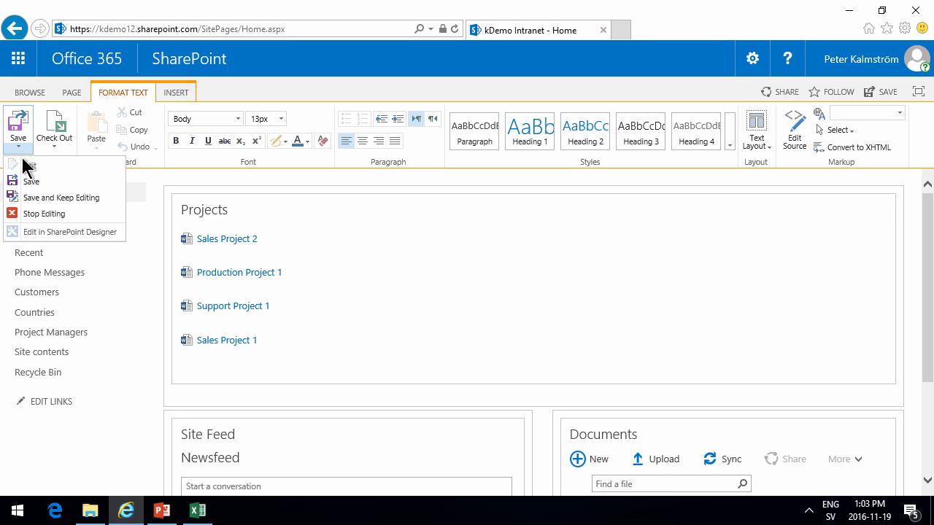
click(41, 212)
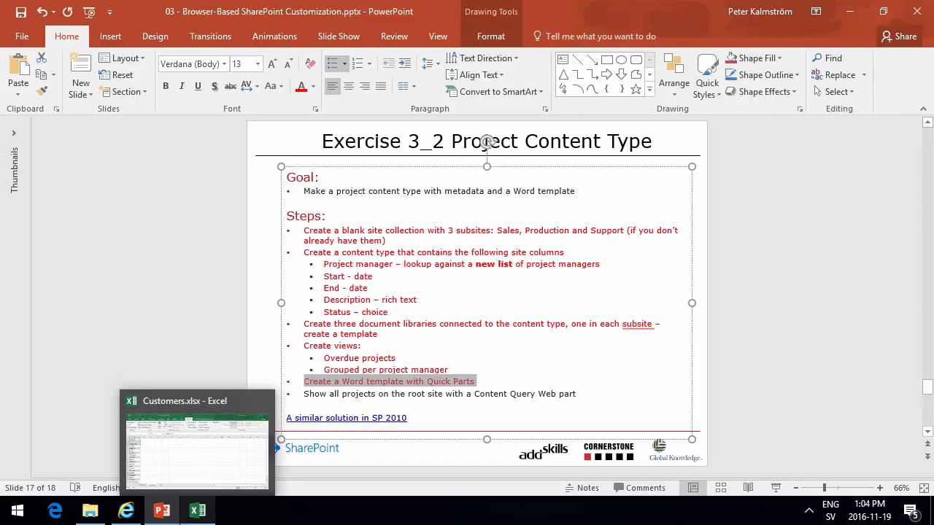
- In the PowerPoint exercise slide, colour the bullet "Show all projects on the root site with a Content Query Web part" red
click(494, 395)
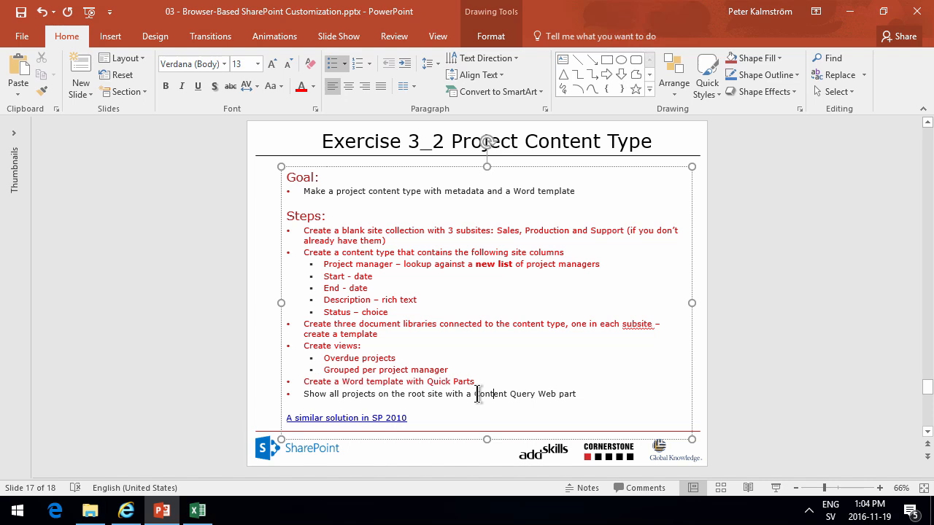
drag(577, 393, 303, 394)
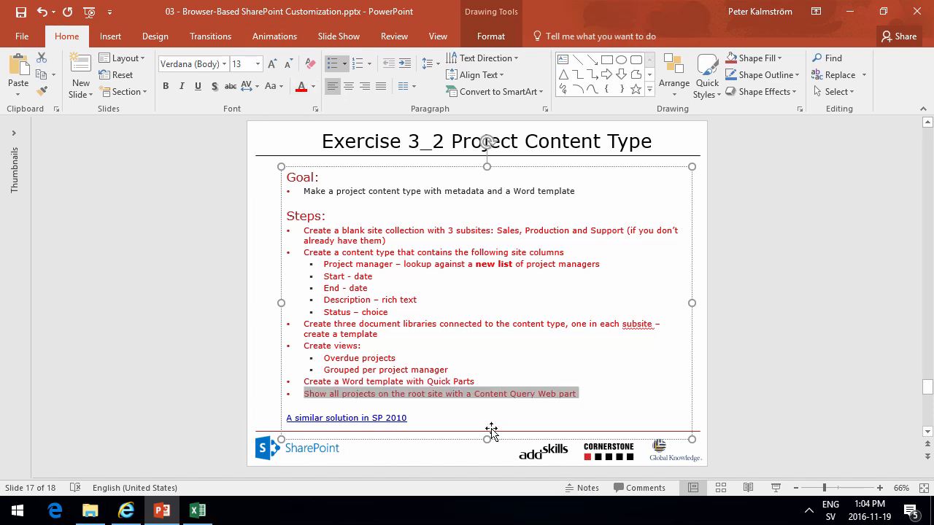
- Switch back to the browser and open the site collection features from the root site's settings
click(126, 511)
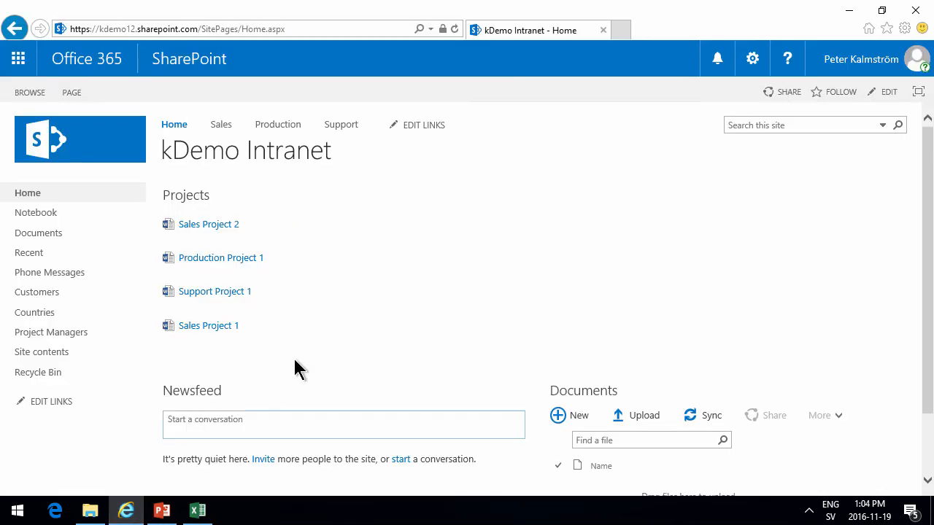
click(752, 58)
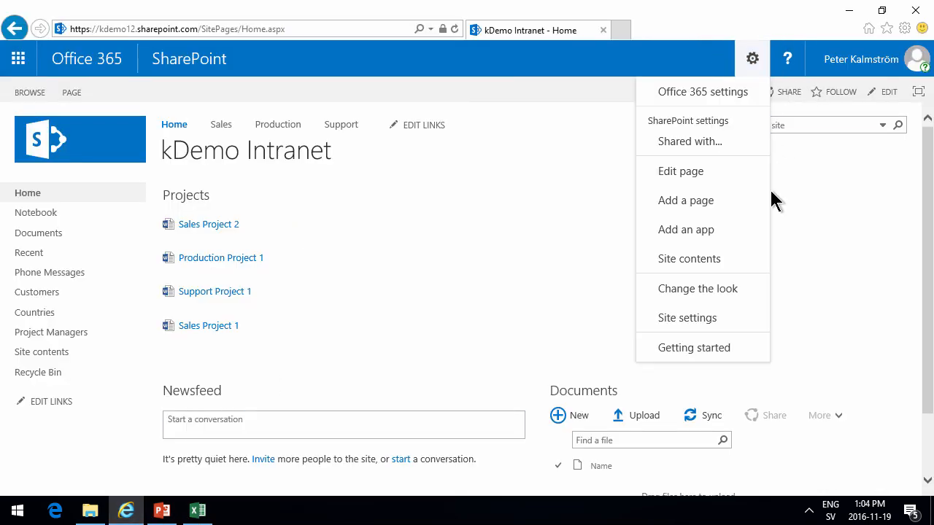
click(687, 318)
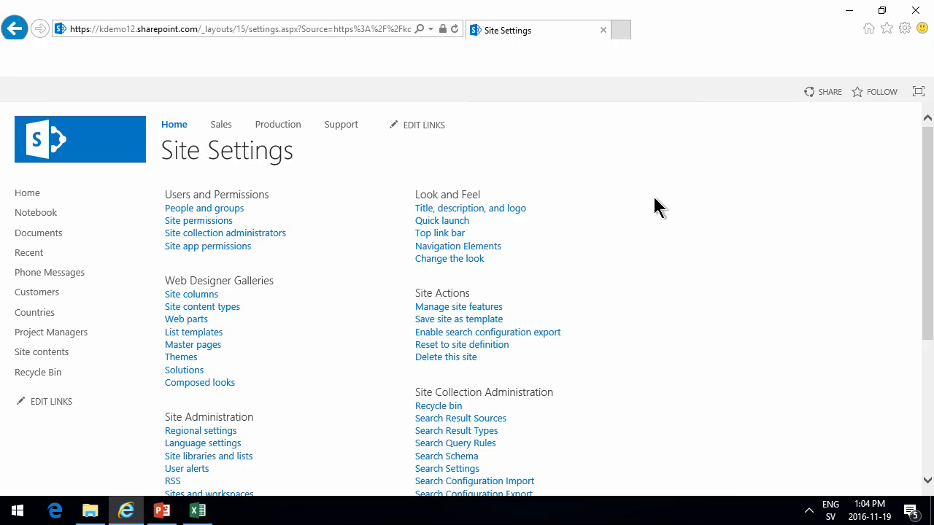
scroll(482, 329, down, 3)
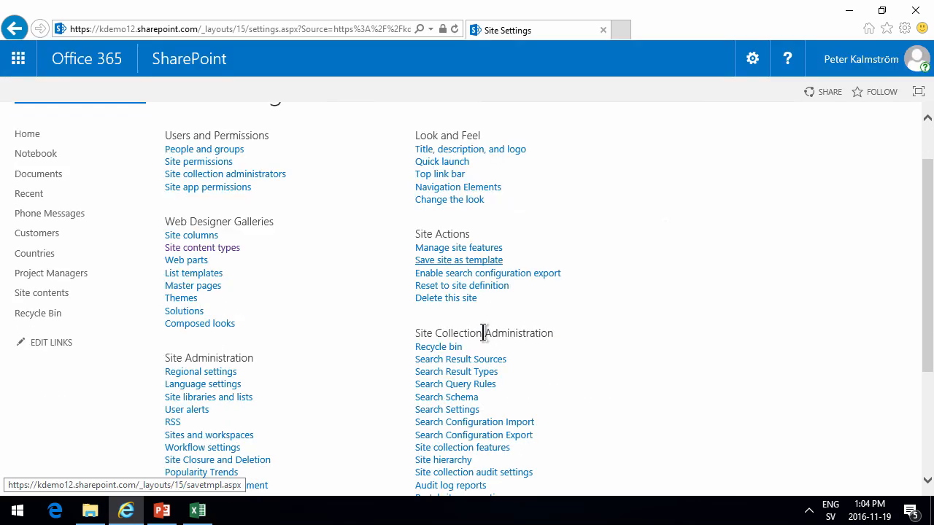
click(484, 394)
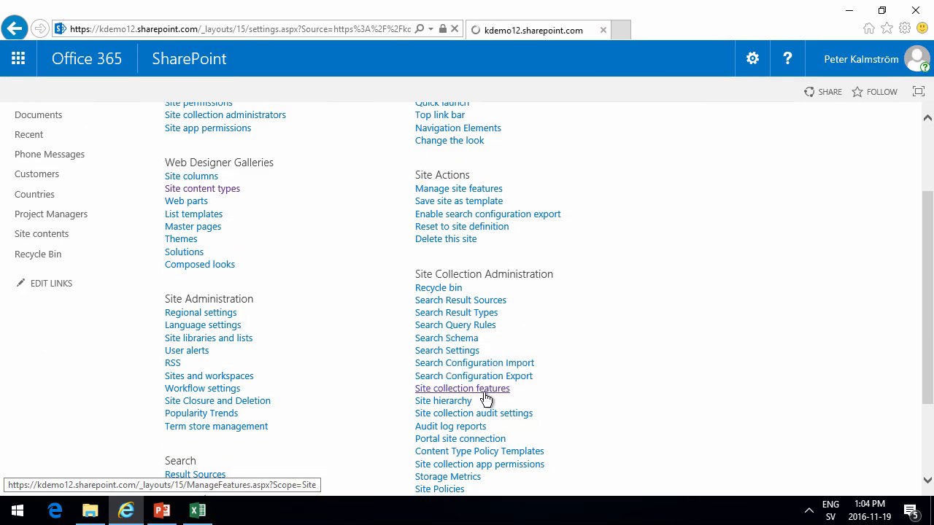
- Activate the SharePoint Server Publishing Infrastructure feature for the site collection
scroll(489, 397, down, 15)
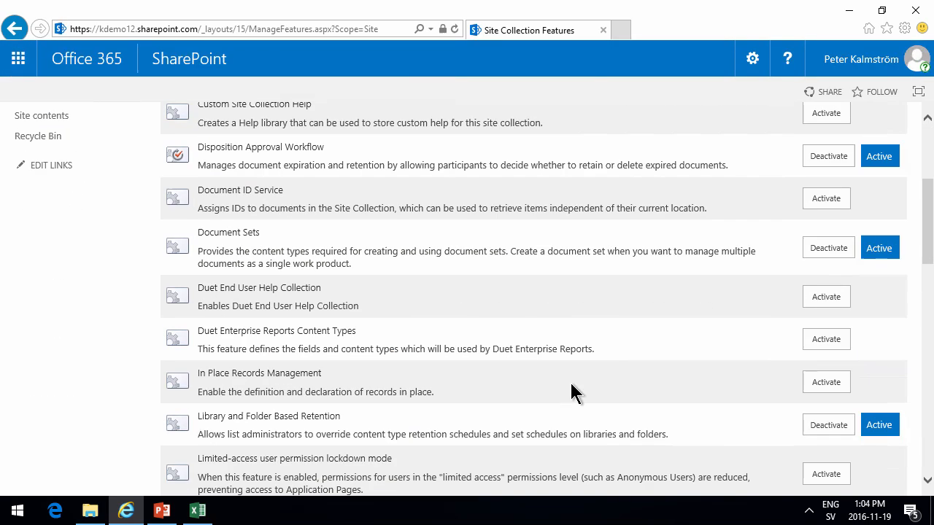
scroll(435, 412, down, 1)
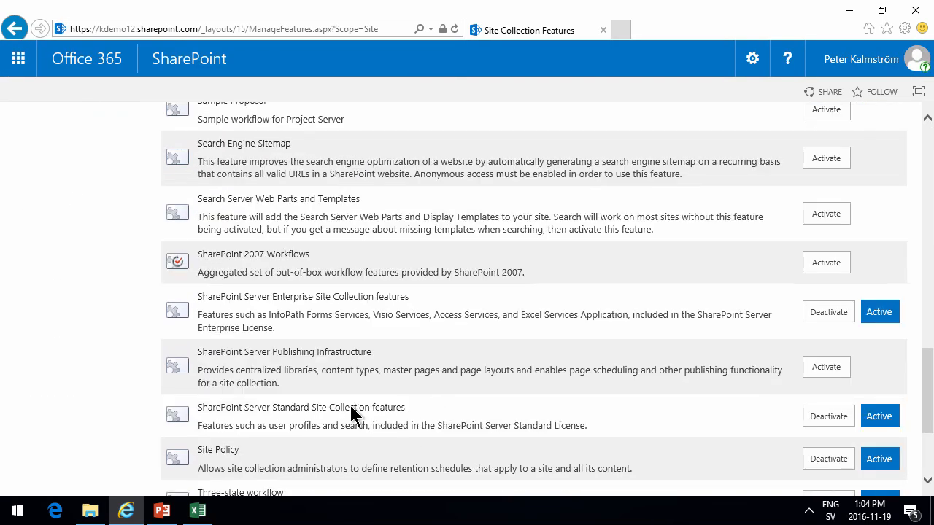
click(821, 374)
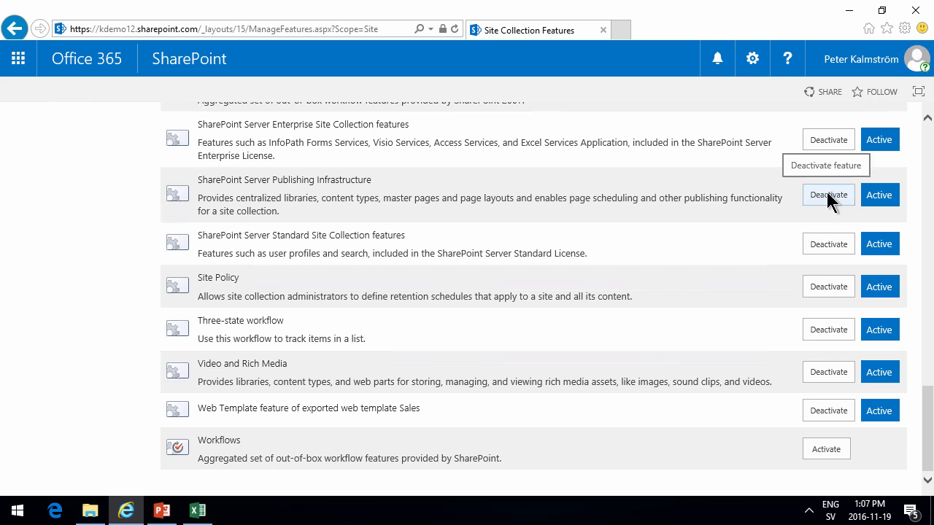
- Return to the kDemo Intranet home page and open it for editing
scroll(808, 212, up, 12)
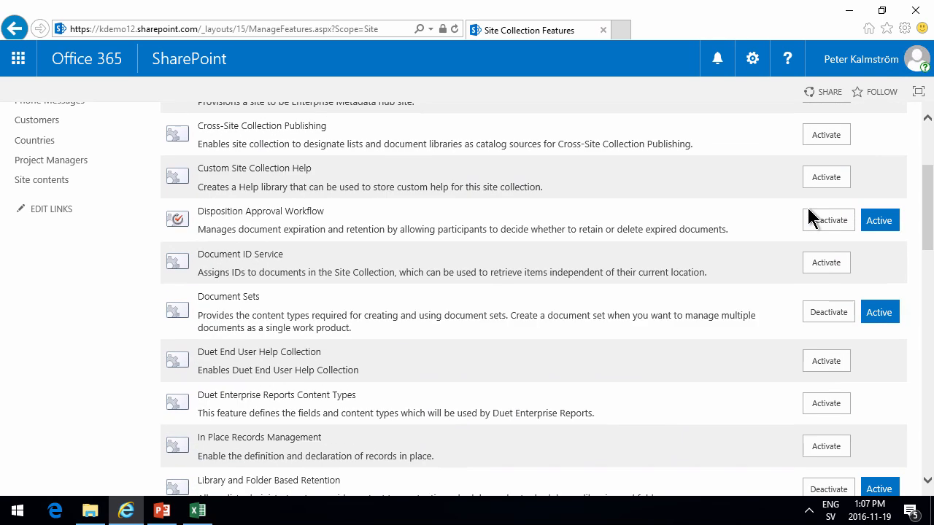
scroll(809, 212, up, 3)
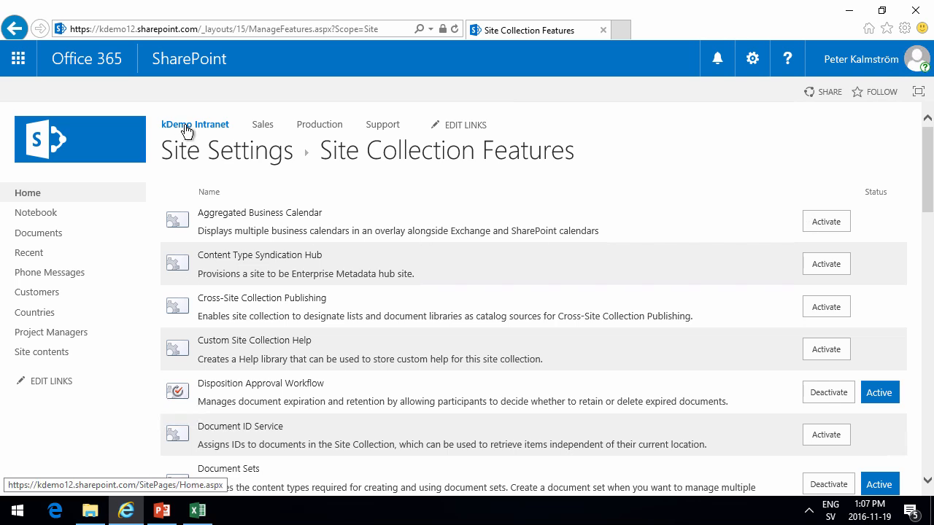
click(36, 195)
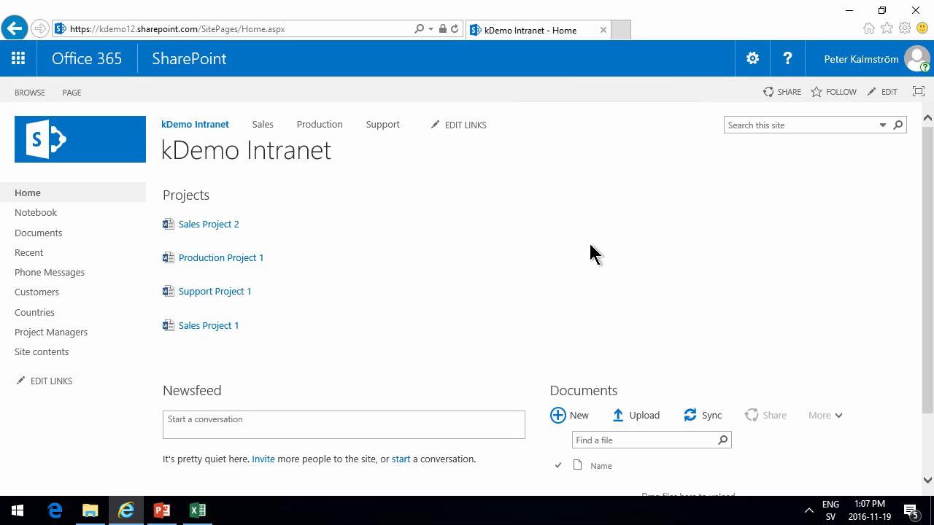
click(881, 96)
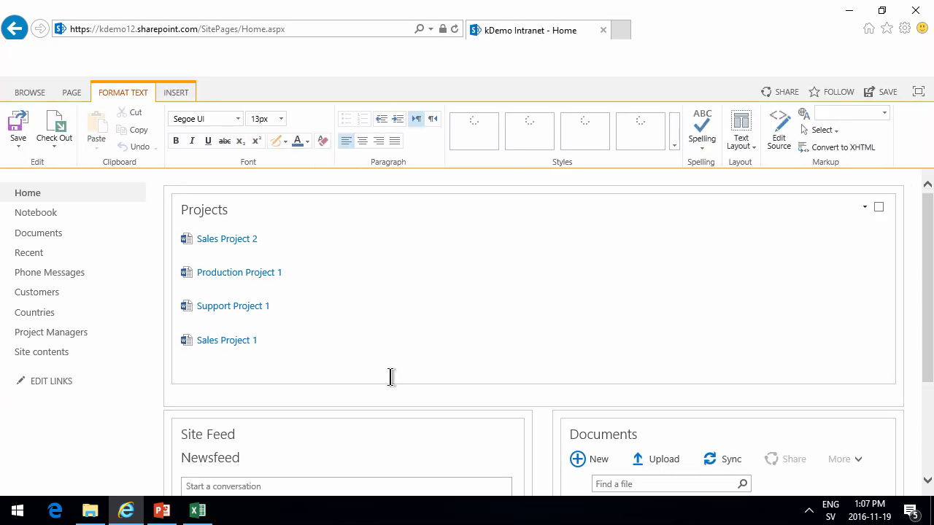
- Insert a Content Query web part from the Content Rollup category below the Projects web part
click(296, 404)
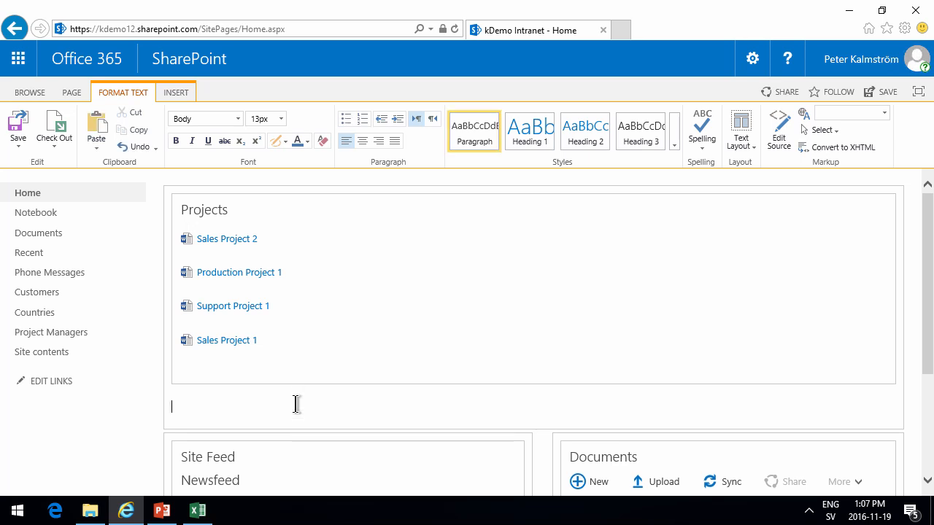
click(179, 90)
click(268, 132)
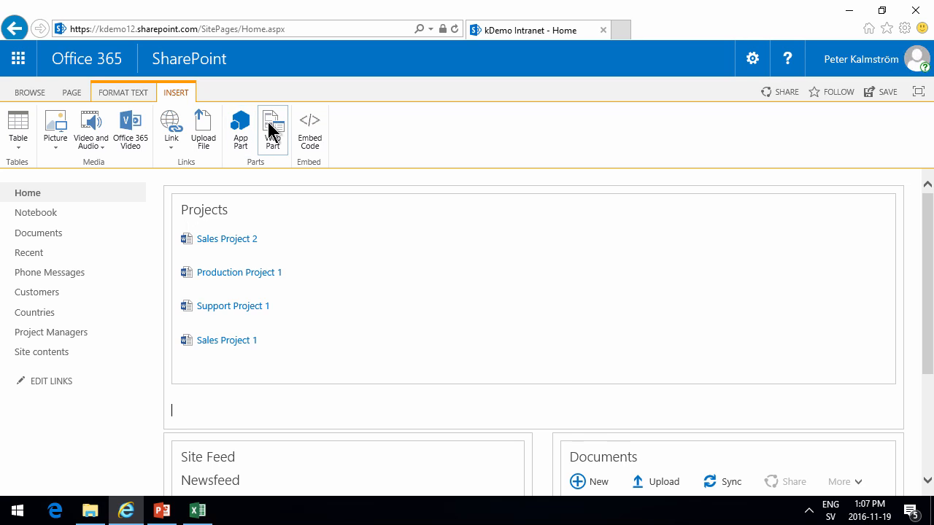
click(55, 266)
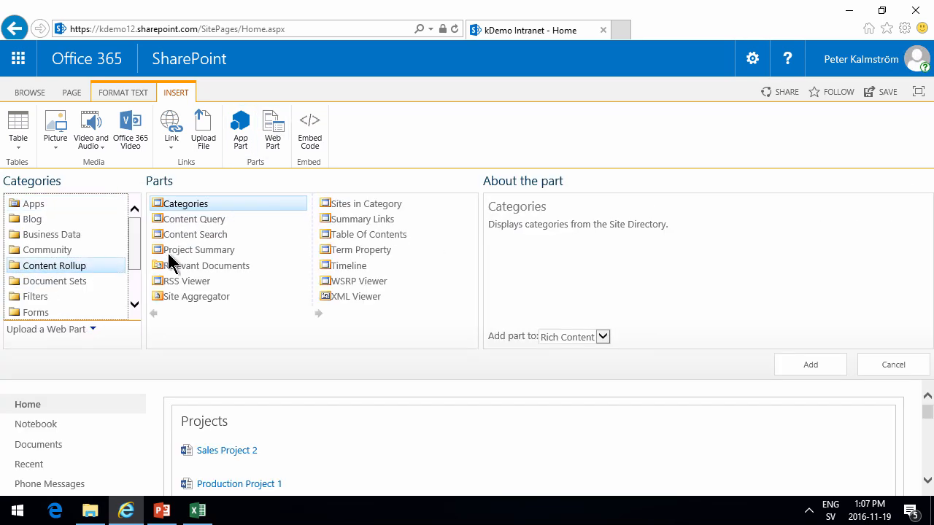
click(210, 219)
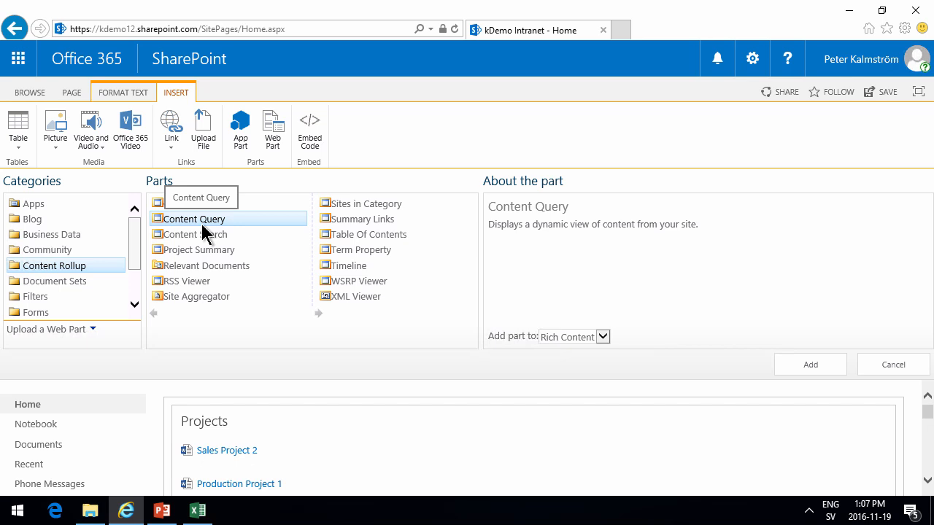
click(805, 364)
- Edit the Content Query web part and restrict its query to the Document Library list type
click(865, 359)
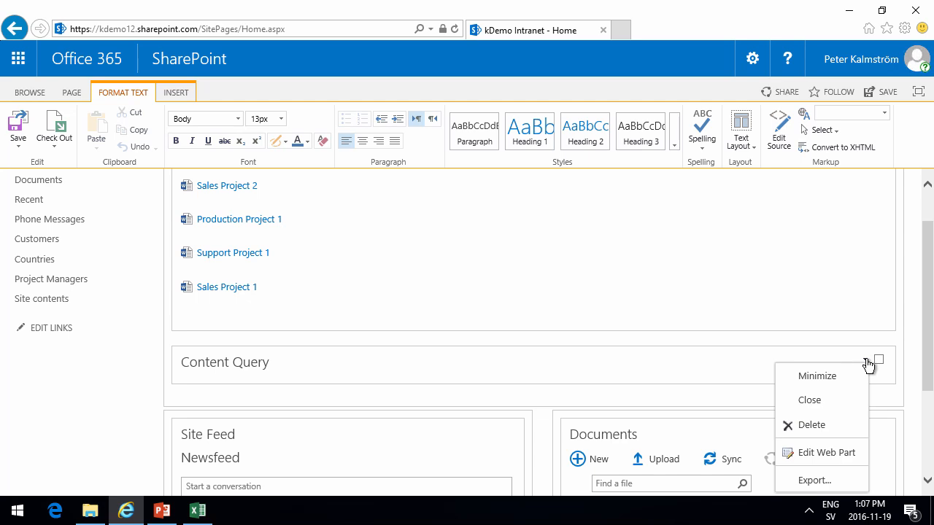
click(840, 453)
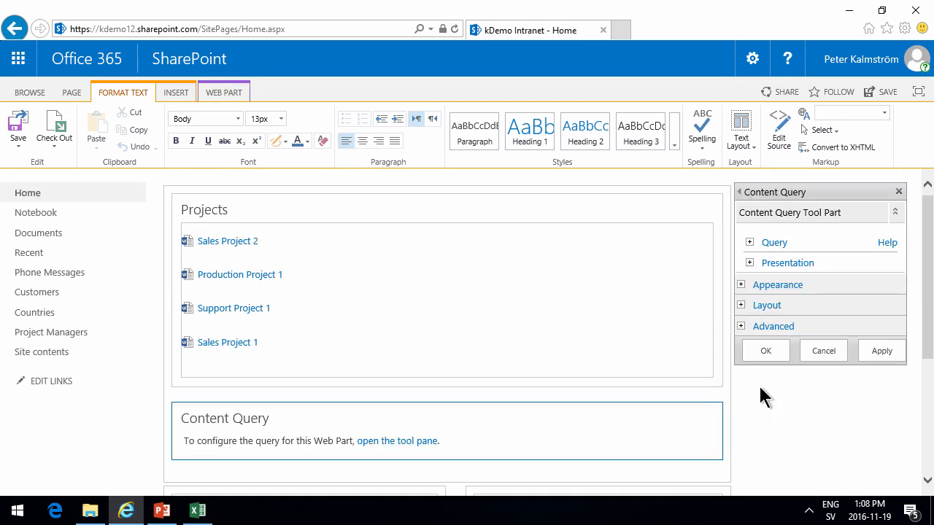
click(750, 243)
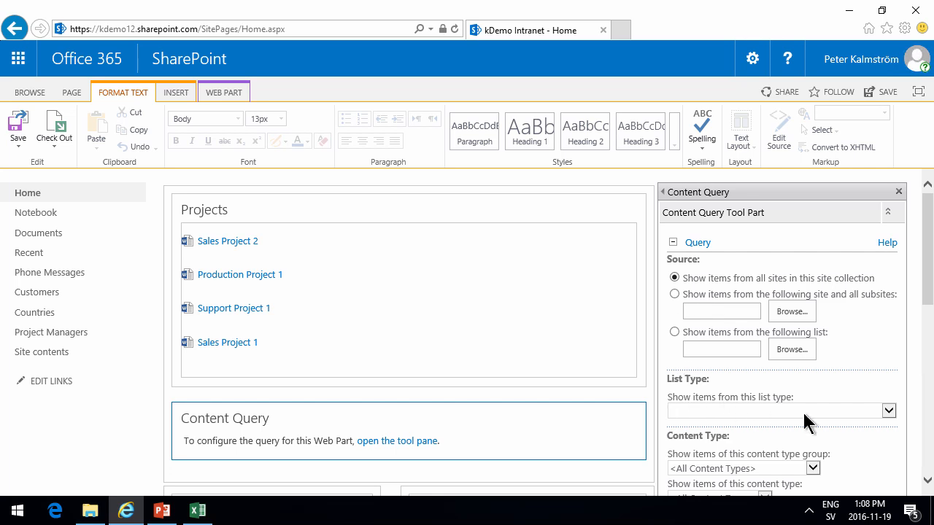
click(887, 408)
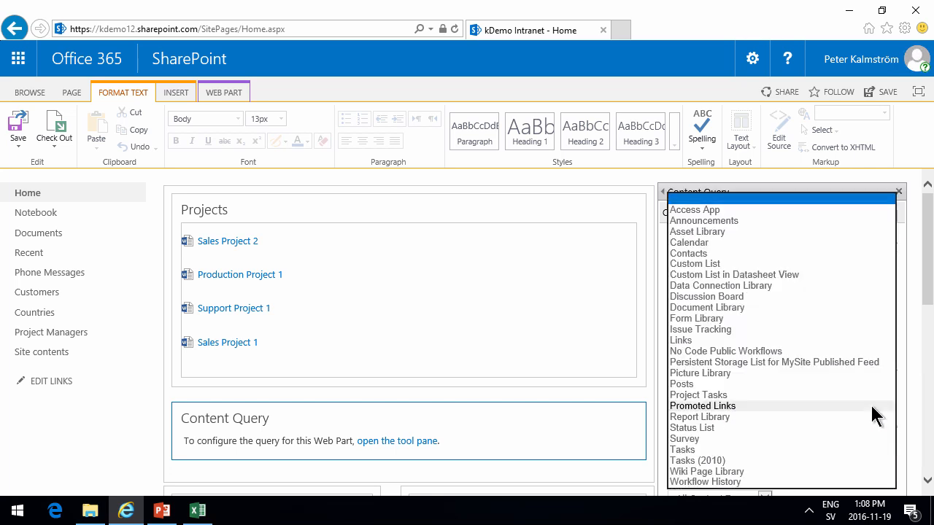
click(707, 308)
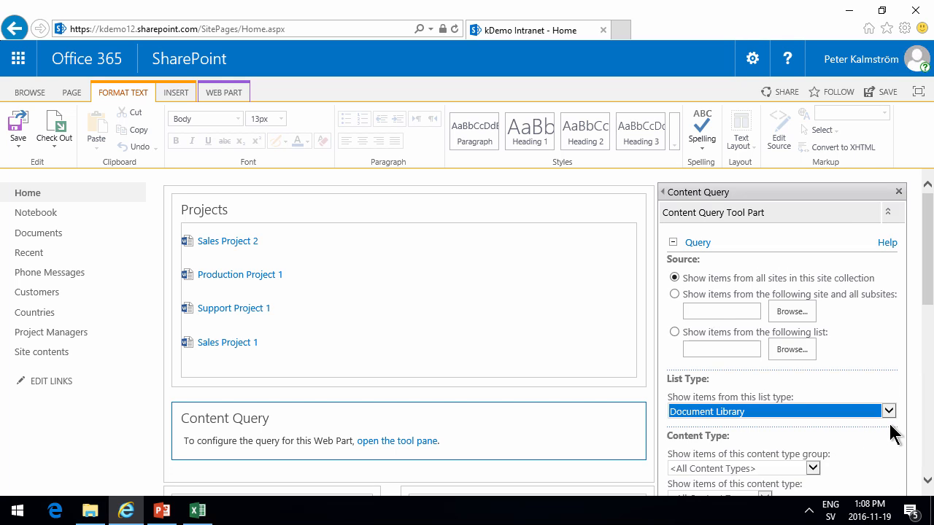
- Set the query's content type group to Contoso with the Project content type and apply the web part settings
scroll(928, 303, down, 3)
click(812, 340)
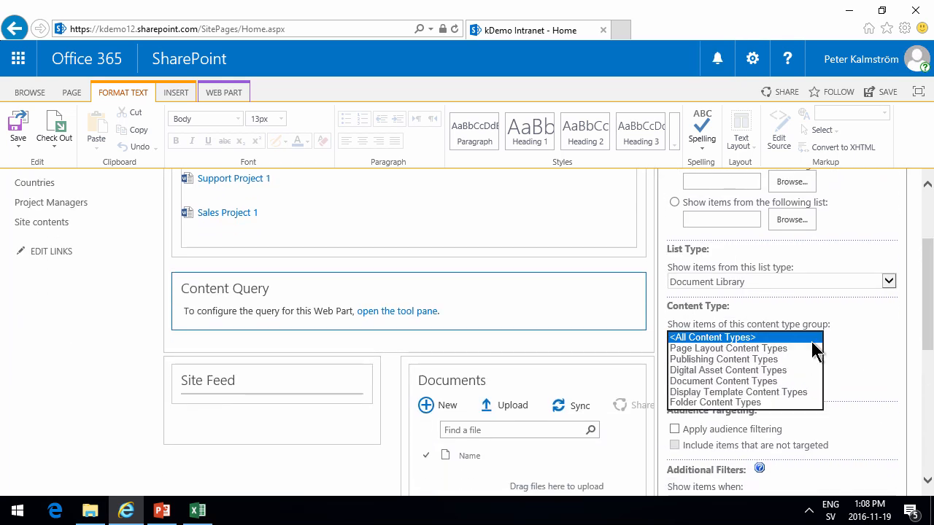
click(709, 424)
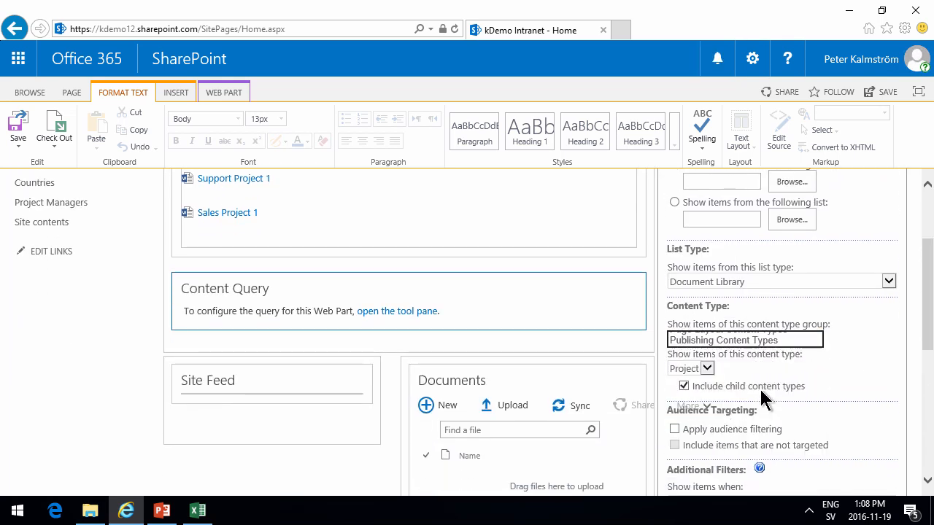
drag(930, 330, 931, 454)
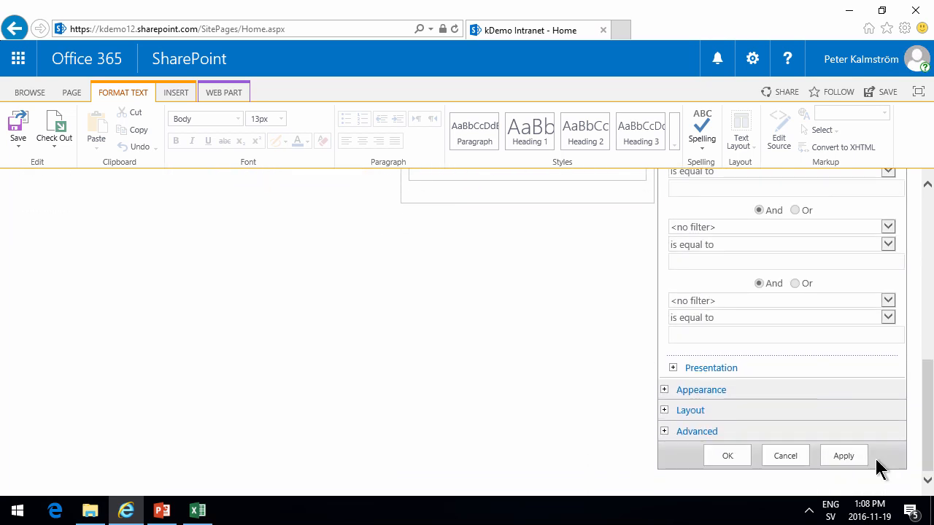
click(848, 460)
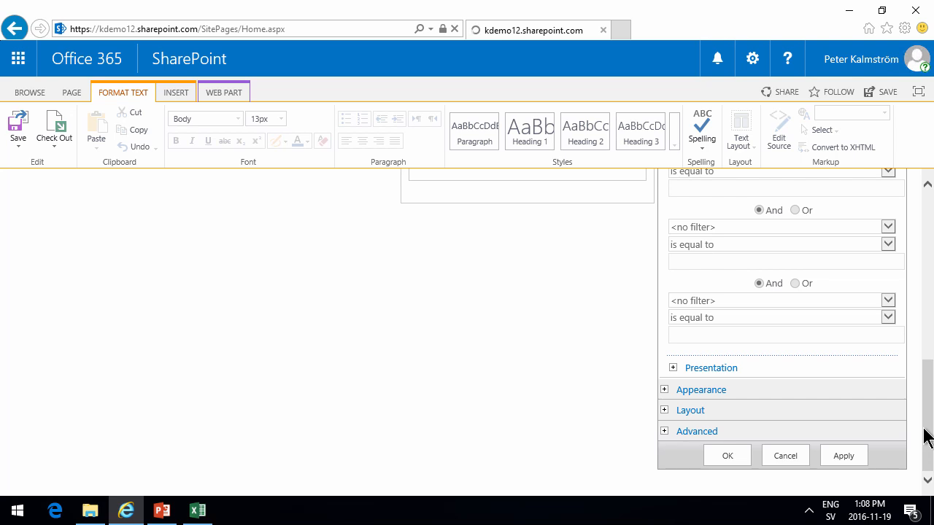
- Group the Content Query web part's items by site in its presentation settings and apply the change
drag(923, 413, 925, 243)
scroll(917, 278, down, 6)
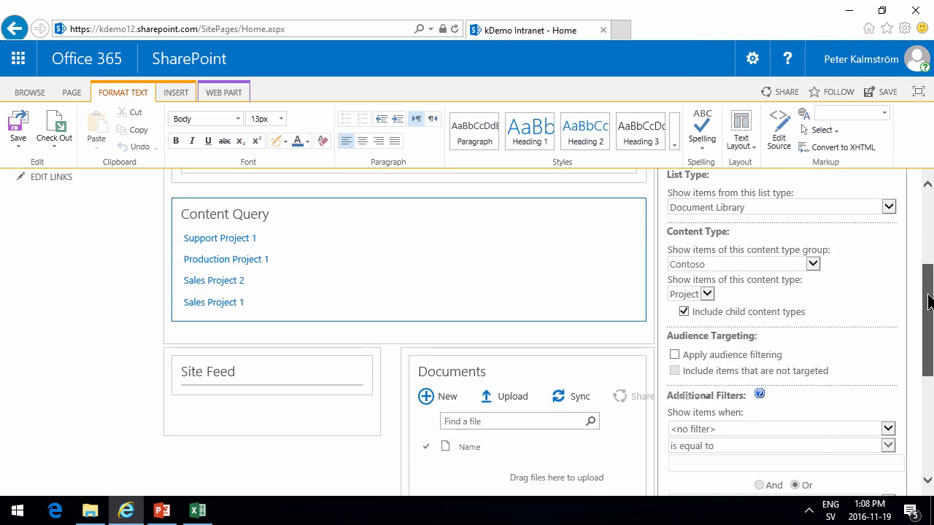
drag(921, 350, 924, 381)
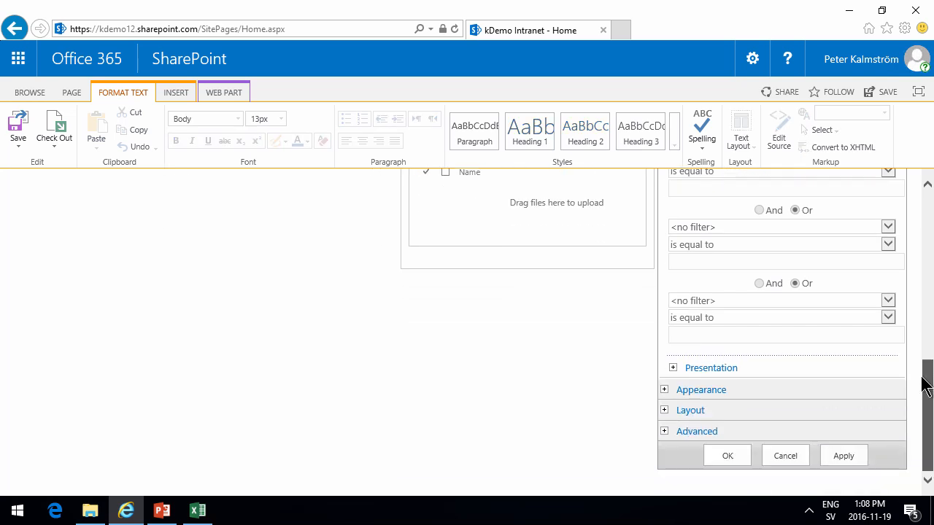
click(673, 368)
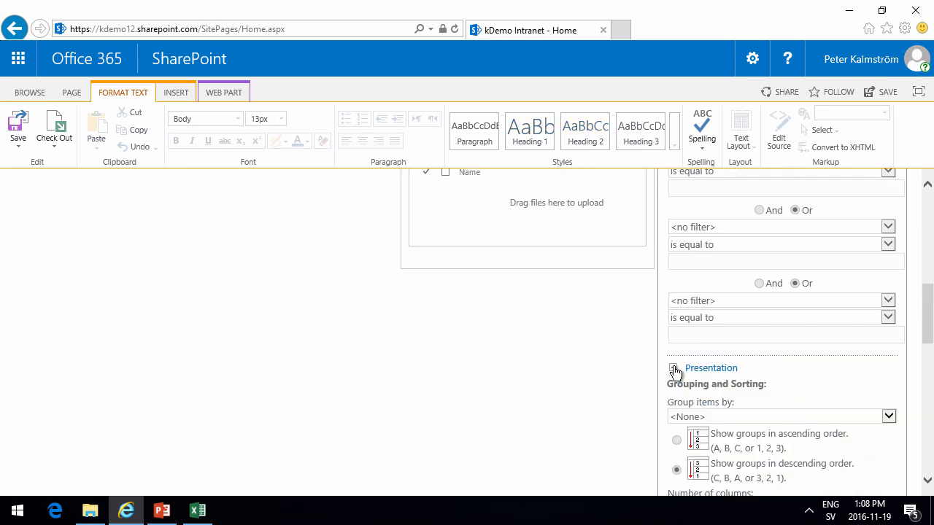
click(887, 415)
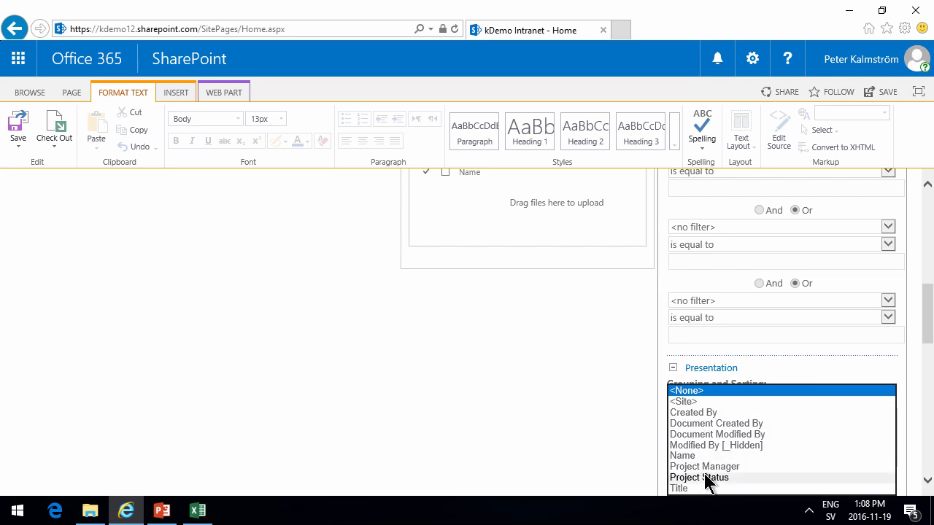
scroll(706, 474, down, 1)
click(883, 307)
drag(928, 350, 928, 463)
click(846, 458)
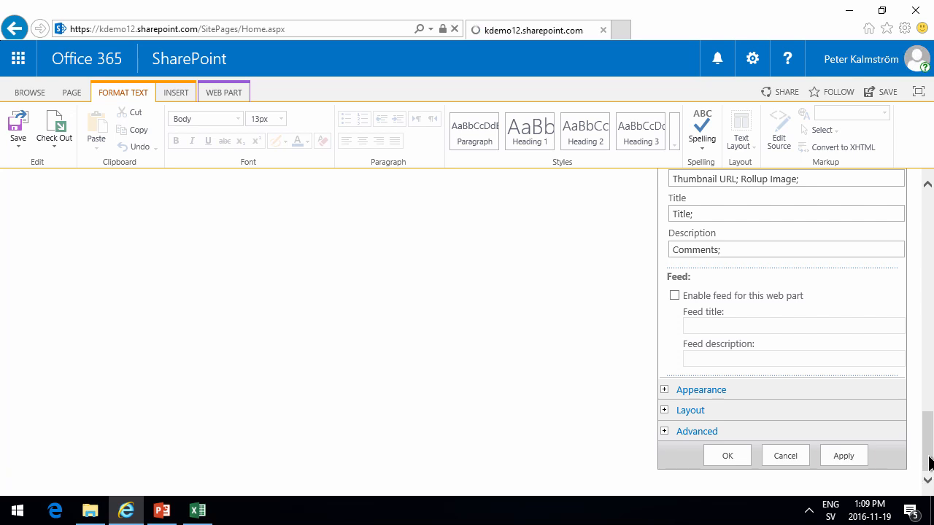
- Lay out the Content Query web part's site groups in three columns and apply the change
drag(926, 259, 927, 448)
click(678, 345)
click(843, 457)
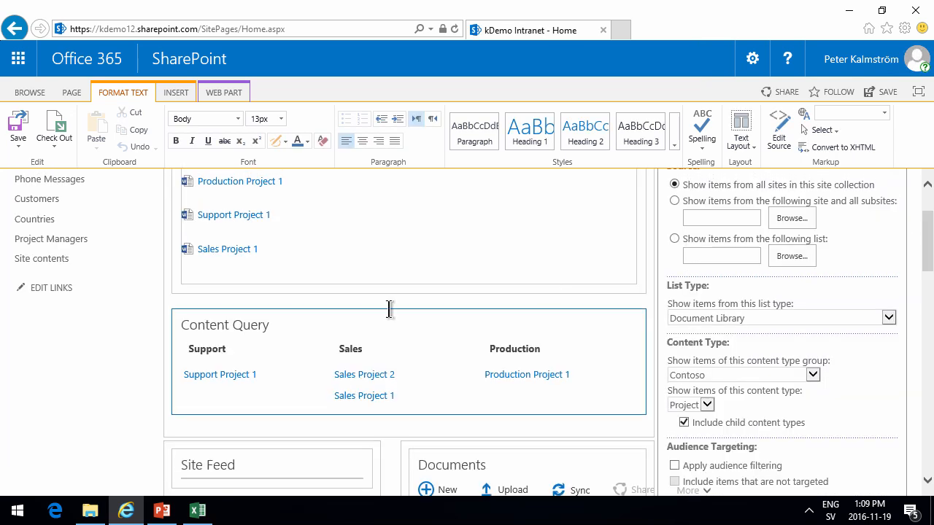
- Set the Content Query web part's title to Projects, apply the settings and save the home page
click(196, 357)
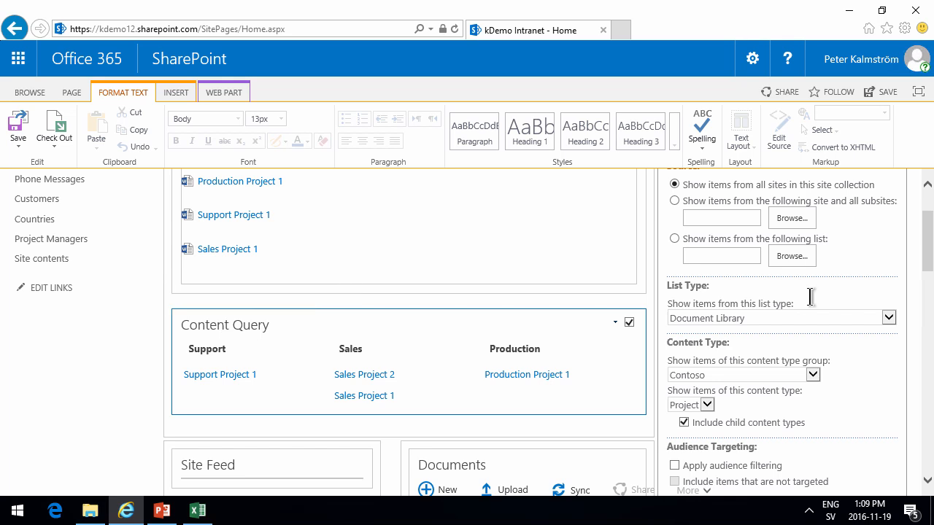
drag(932, 255, 910, 456)
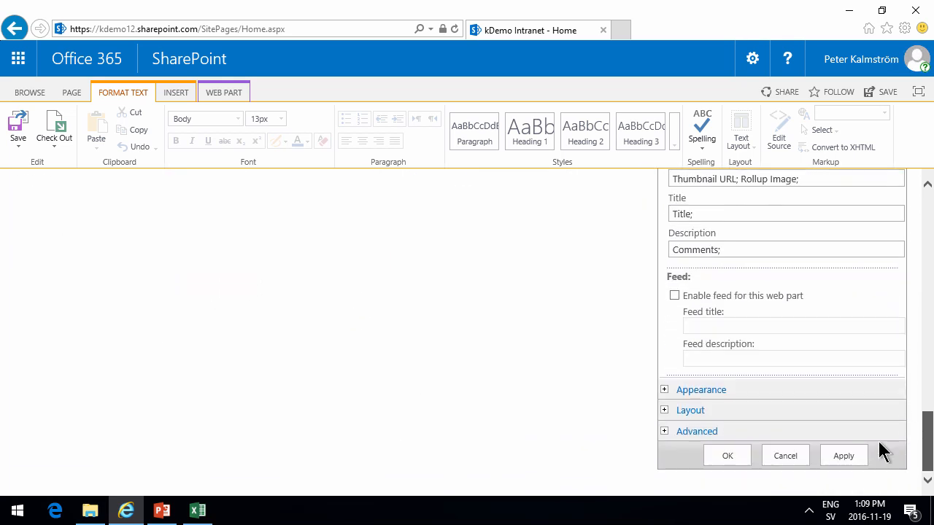
click(663, 390)
text(P)
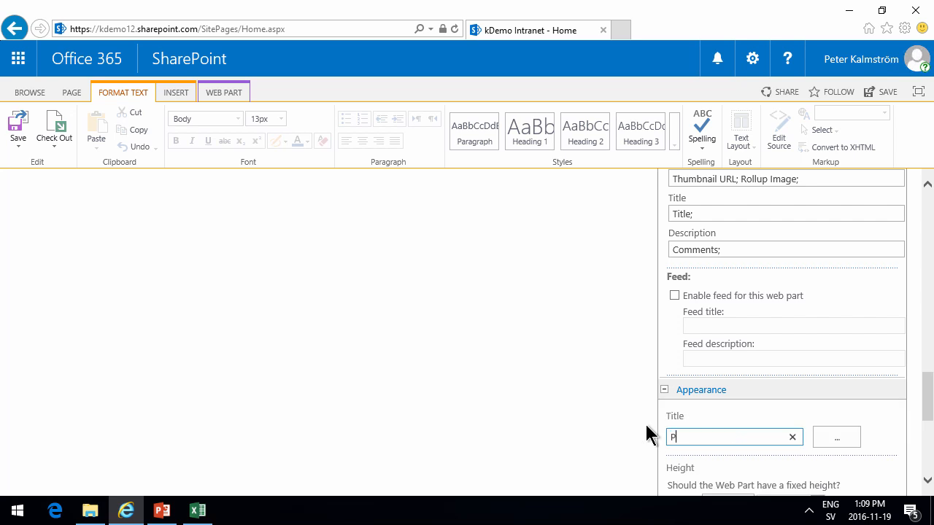
text(rojects)
drag(931, 408, 932, 458)
click(843, 456)
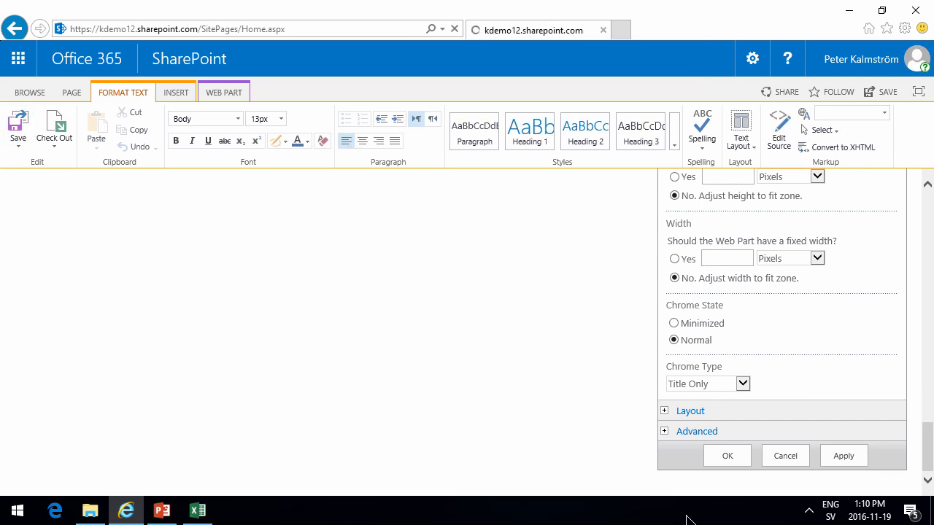
scroll(471, 387, down, 3)
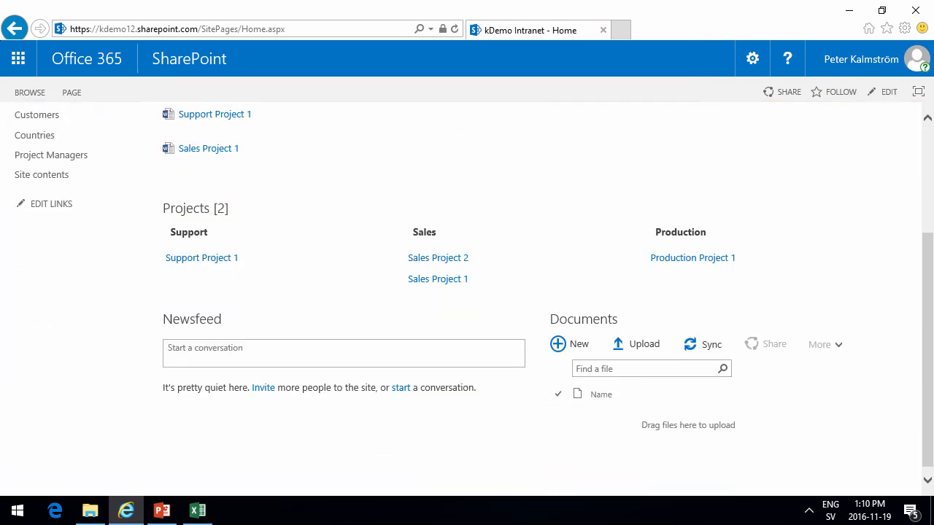
- Switch to PowerPoint and review the steps on the Exercise 3_2 Project Content Type slide
click(162, 511)
click(448, 415)
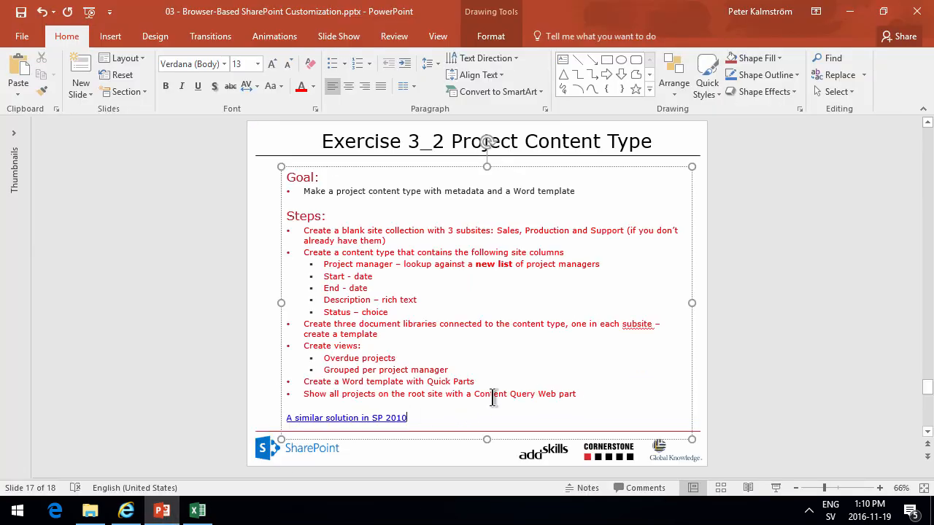